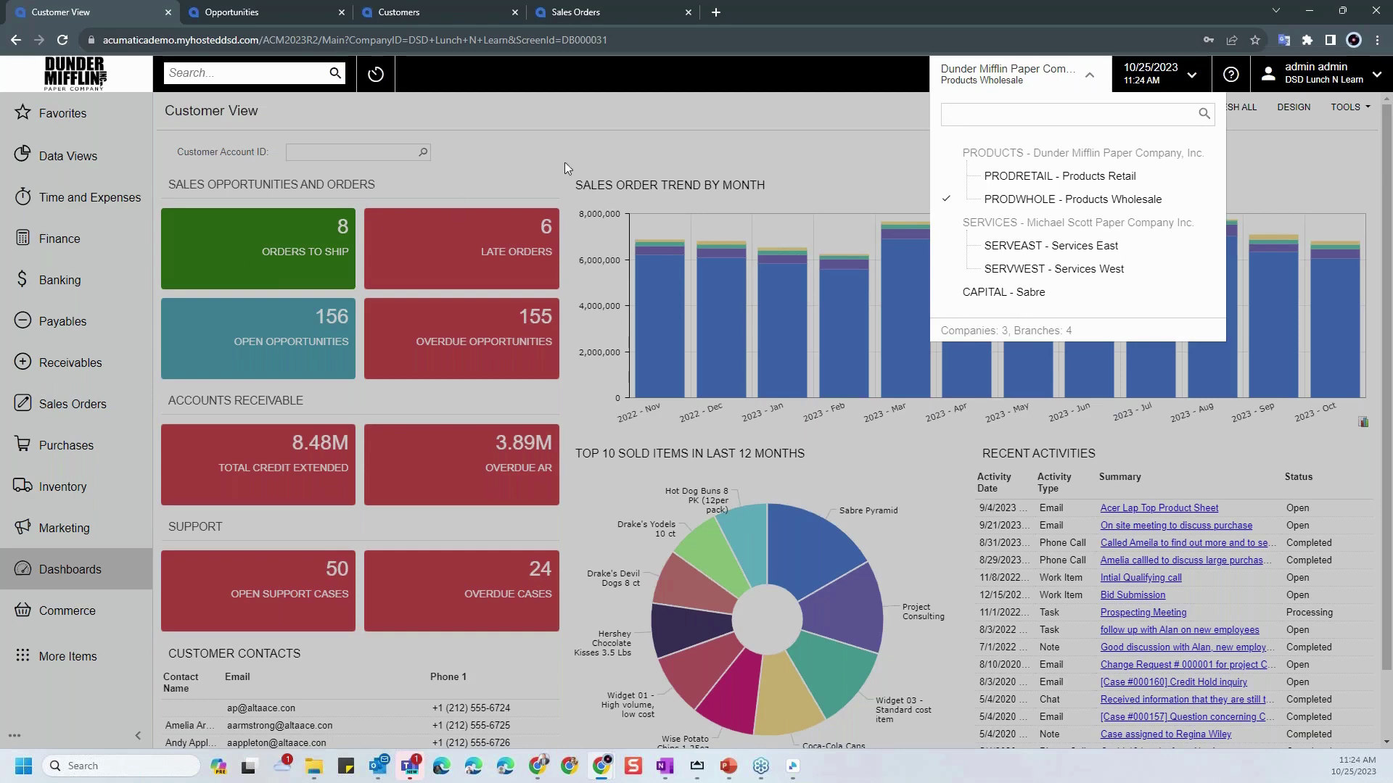
- Close the company and branch list and search the system for "sales orders"
click(603, 106)
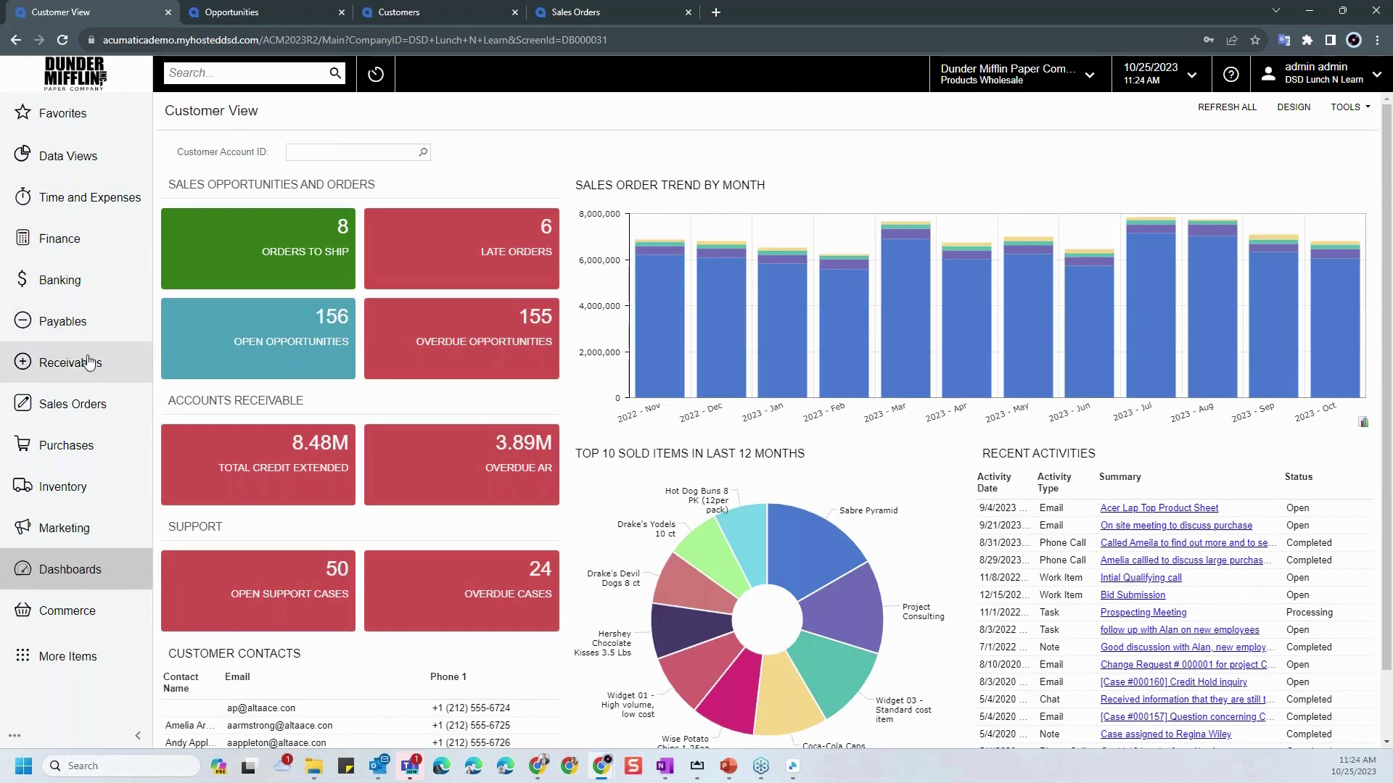
click(219, 73)
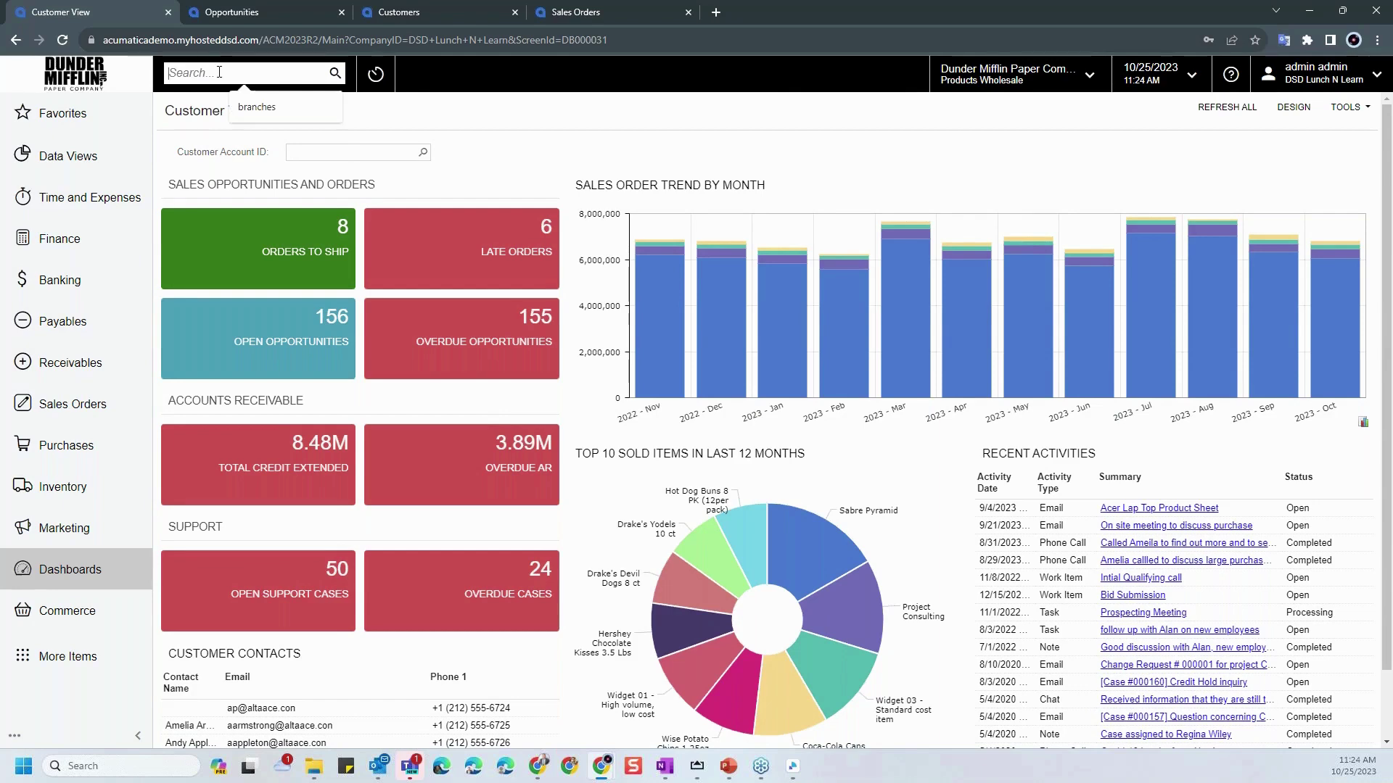
text(sales orders)
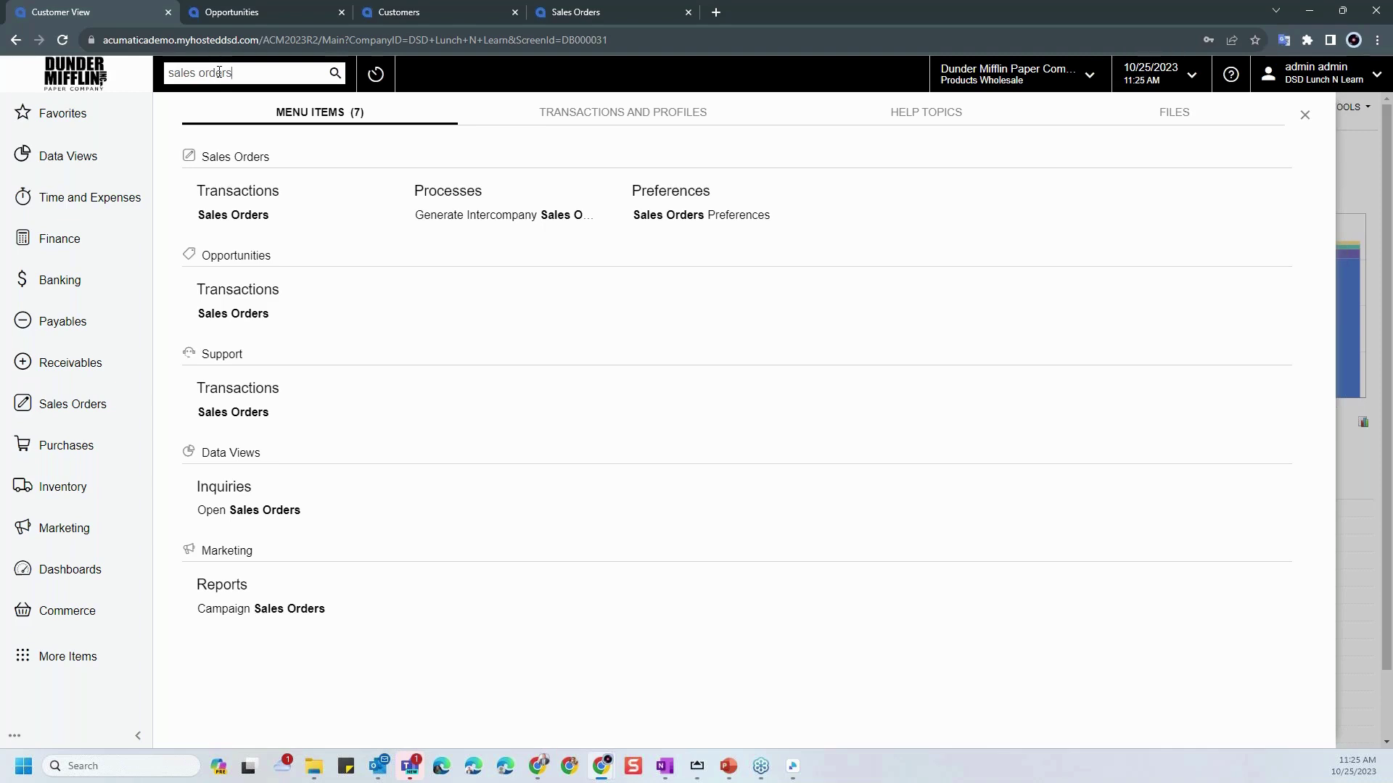
- View the Marketing workspace, then open the Opportunities workspace from the additional workspaces
click(85, 535)
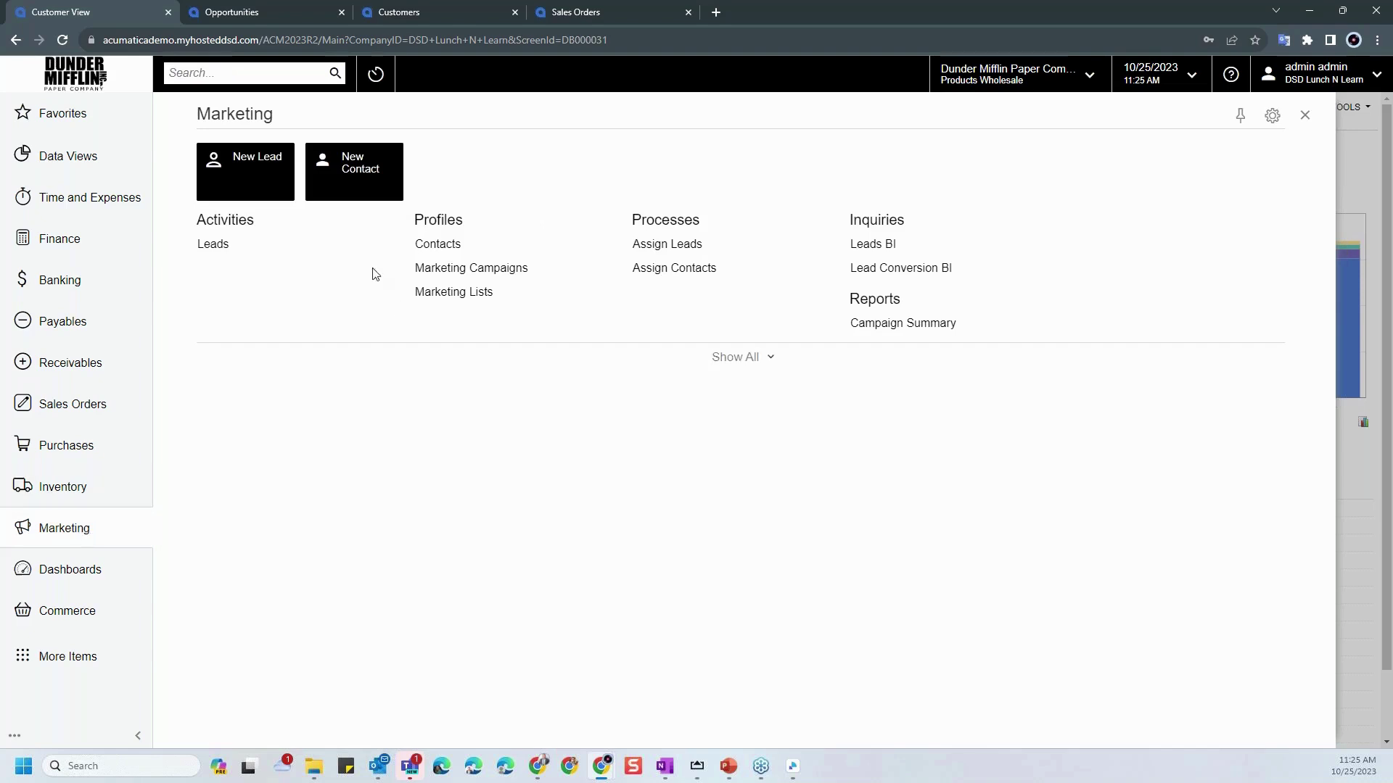
click(490, 304)
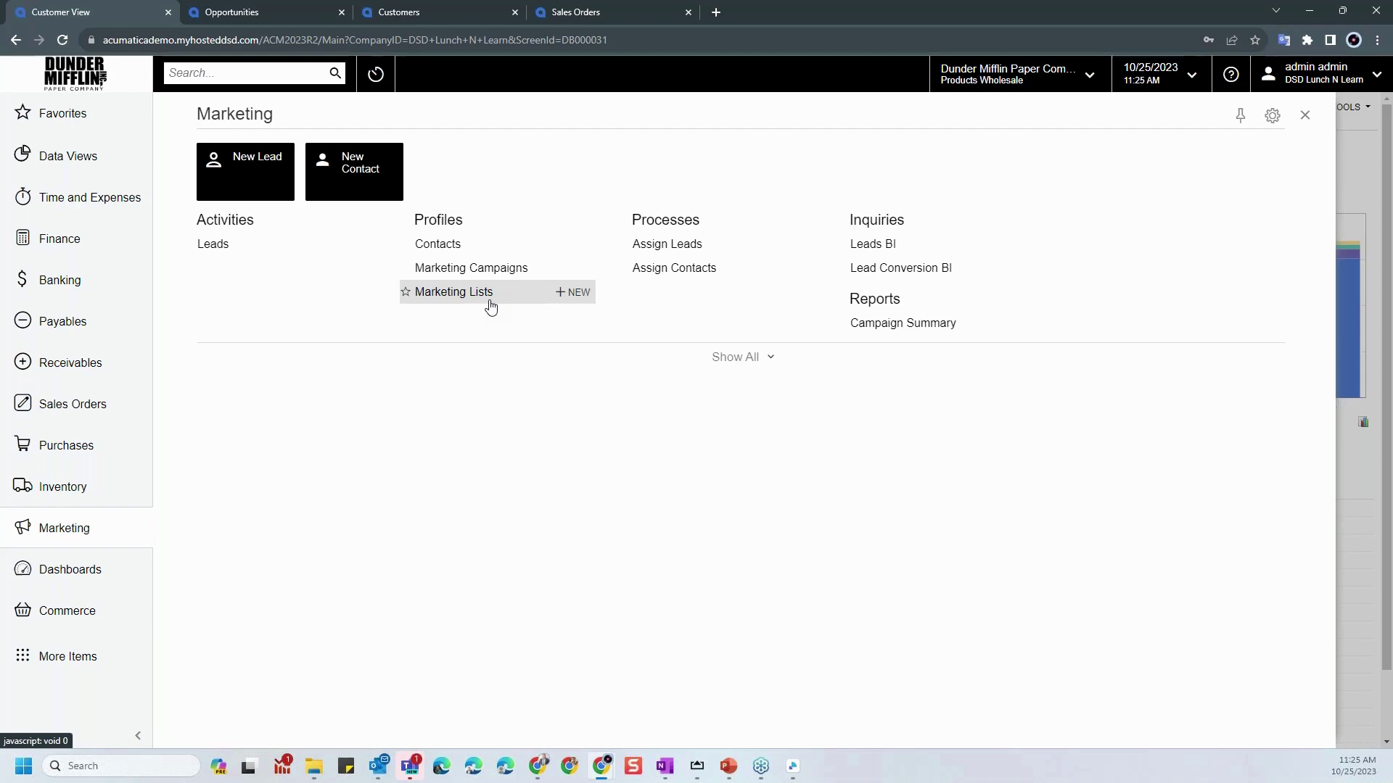
click(69, 657)
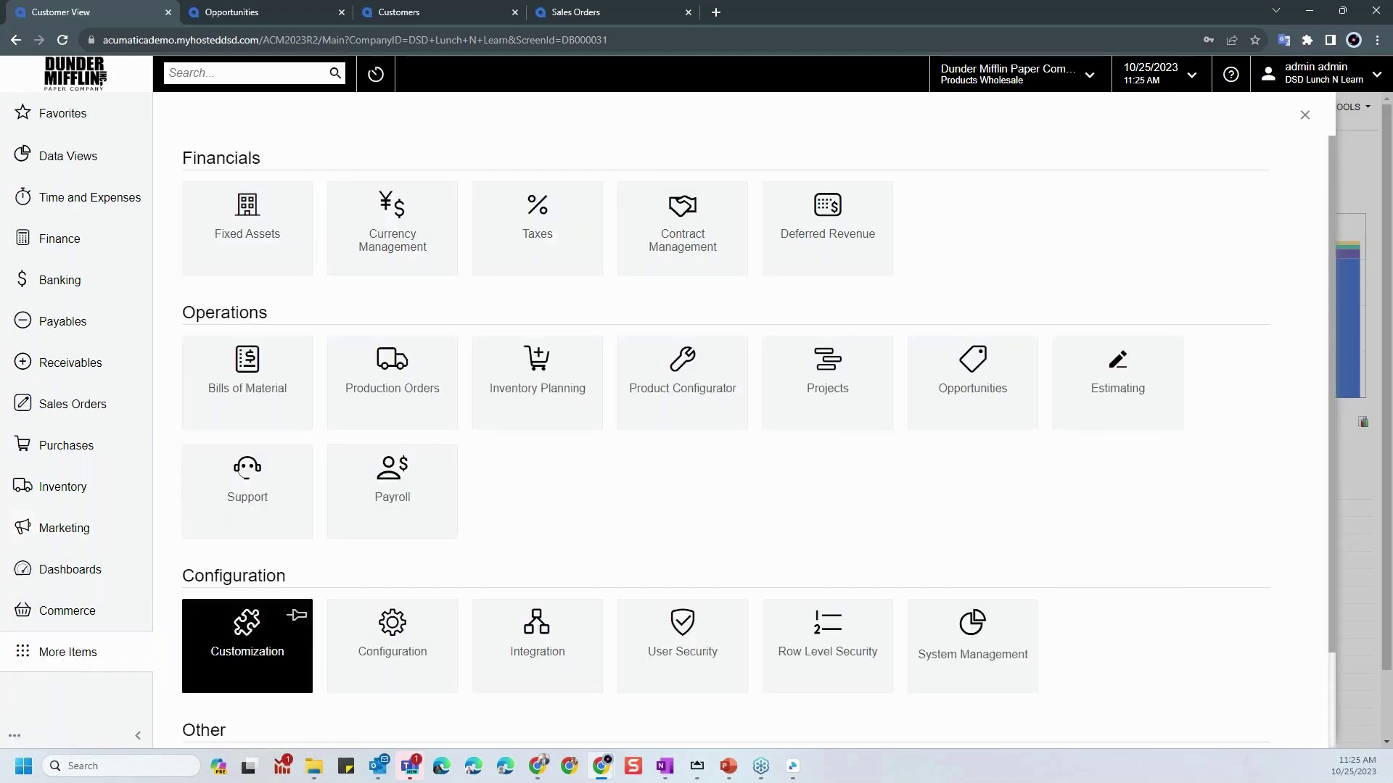
click(947, 379)
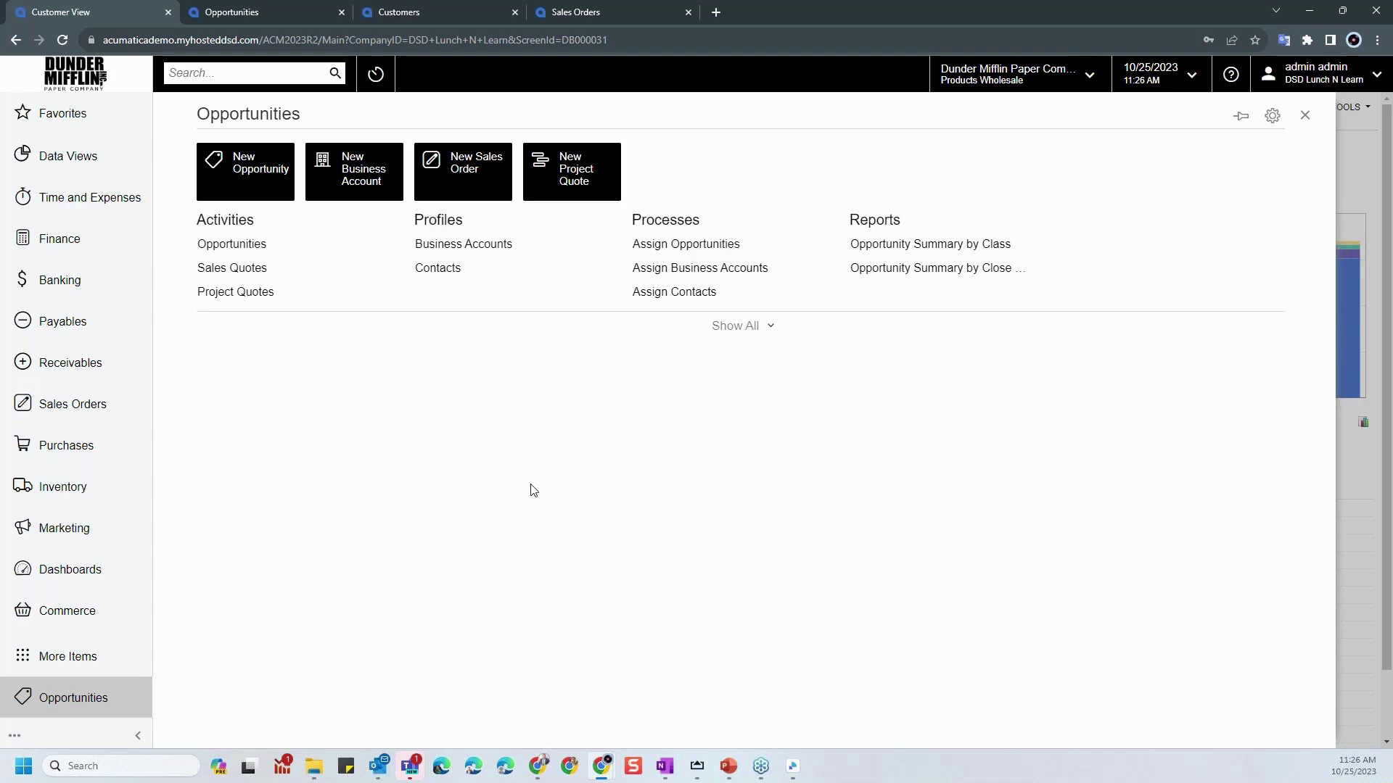
- Switch to the JocoDemo Shopify store and add two Sabre Pyramid units to the cart
key(alt+Tab)
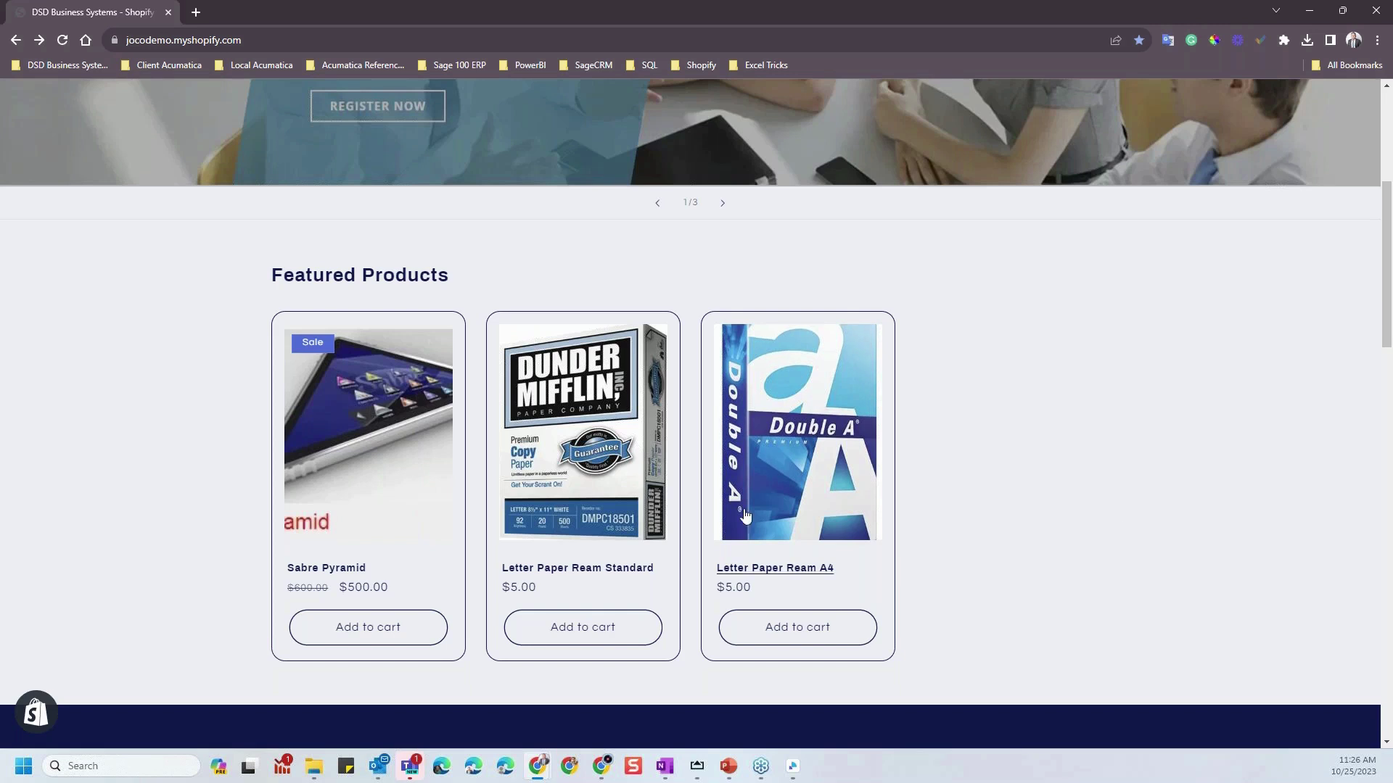
click(381, 434)
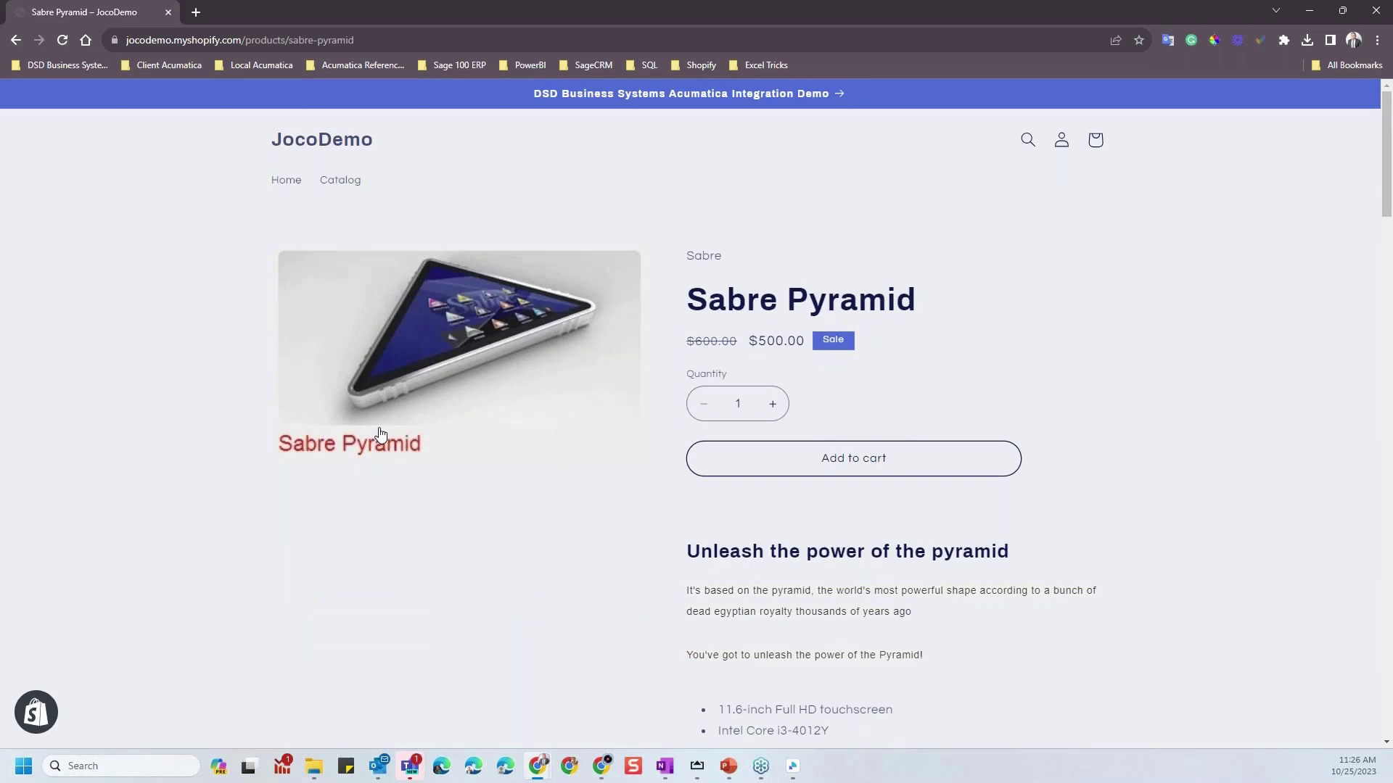
scroll(897, 624, down, 2)
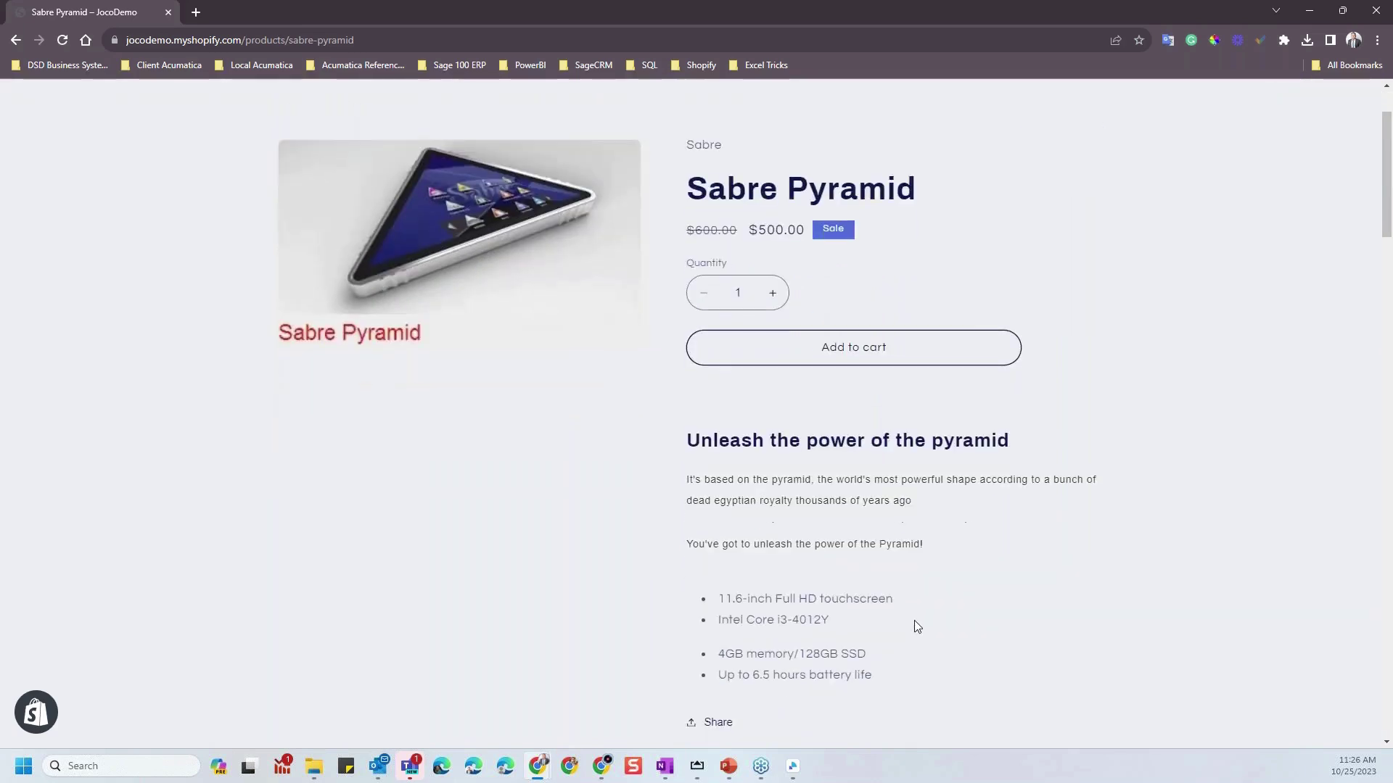
scroll(914, 621, up, 1)
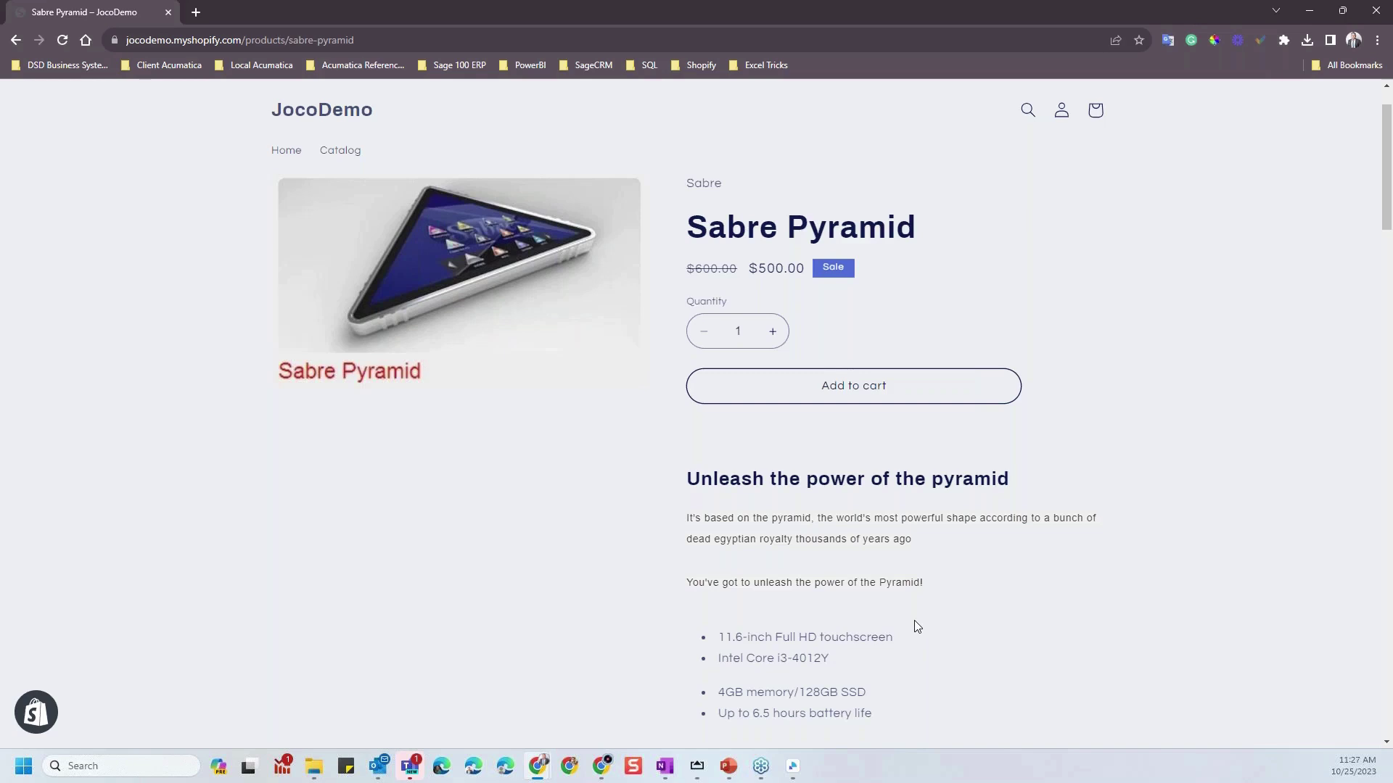
click(841, 398)
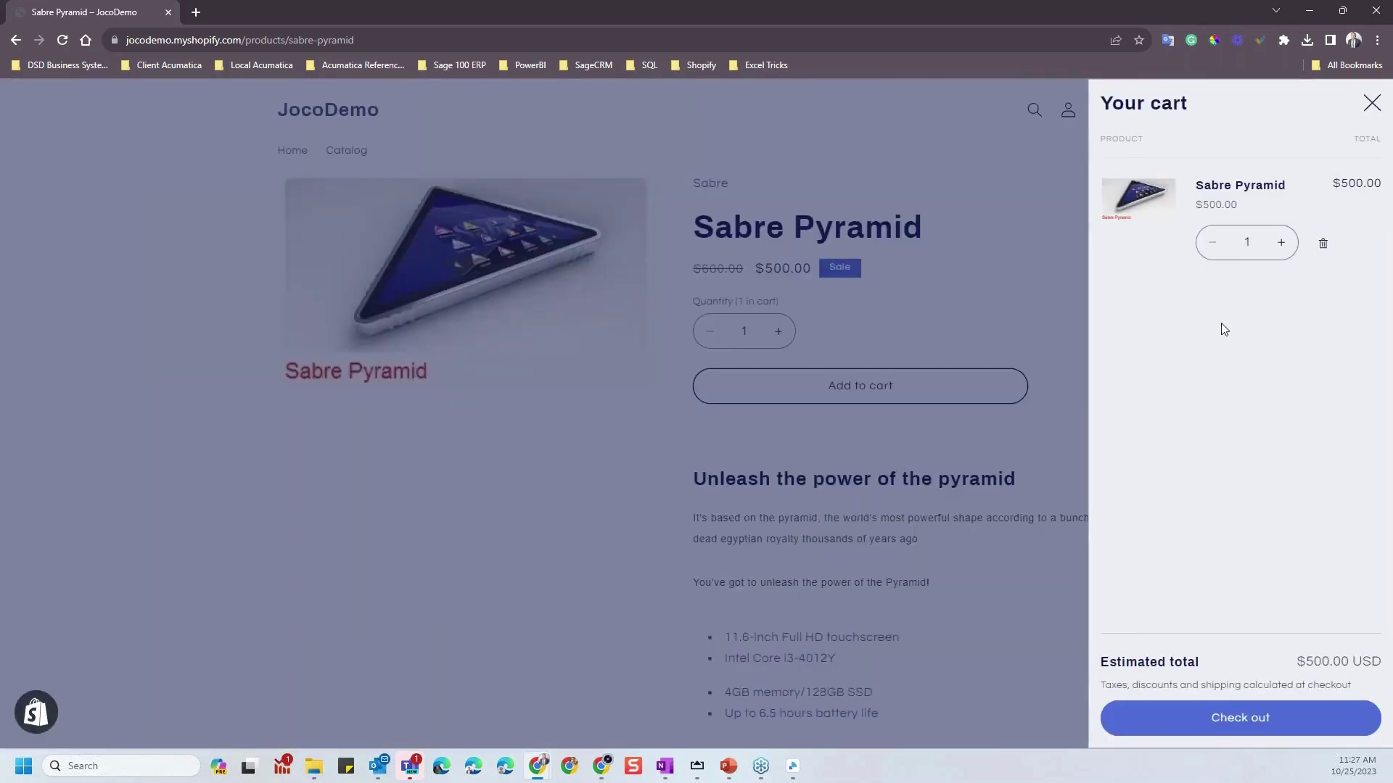
click(1281, 242)
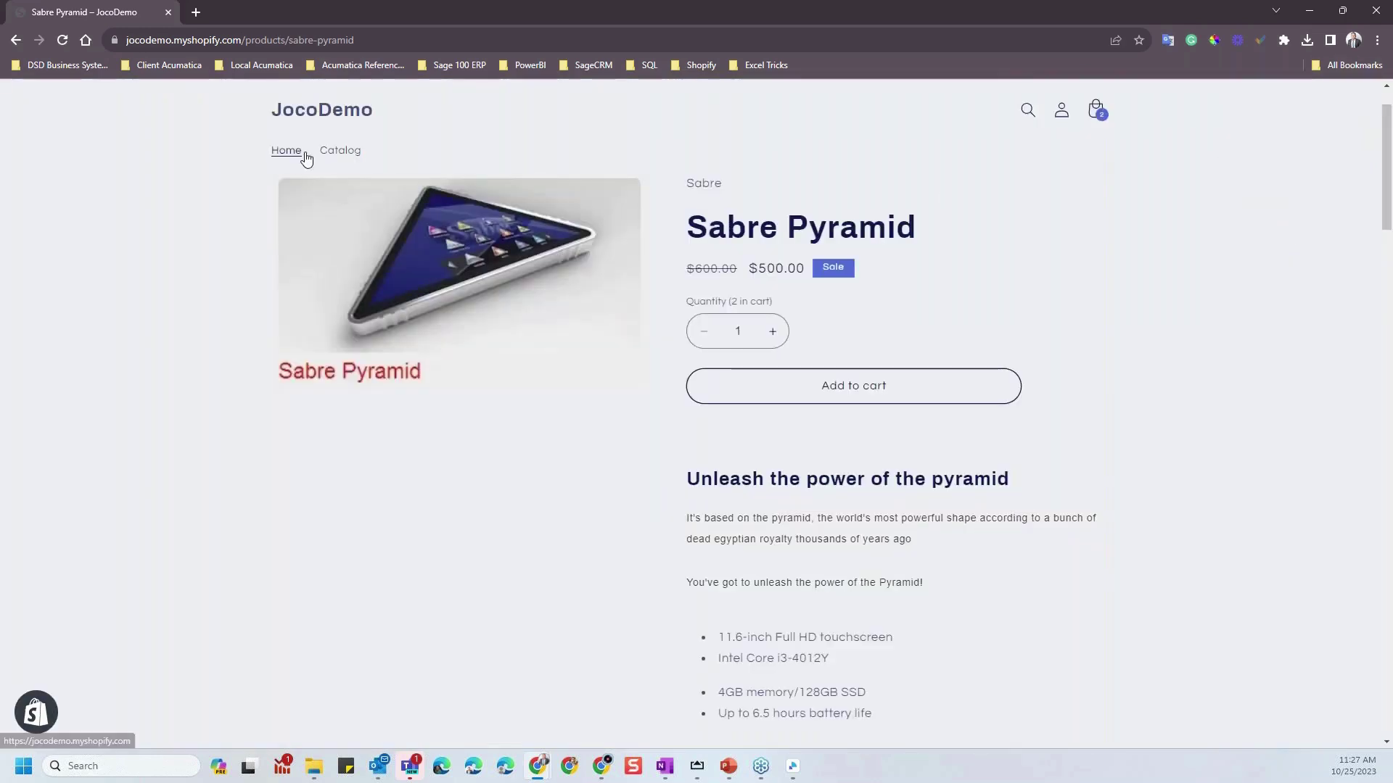
- Add four Letter Paper Ream Standard units to the cart from the featured products and proceed to checkout
click(16, 40)
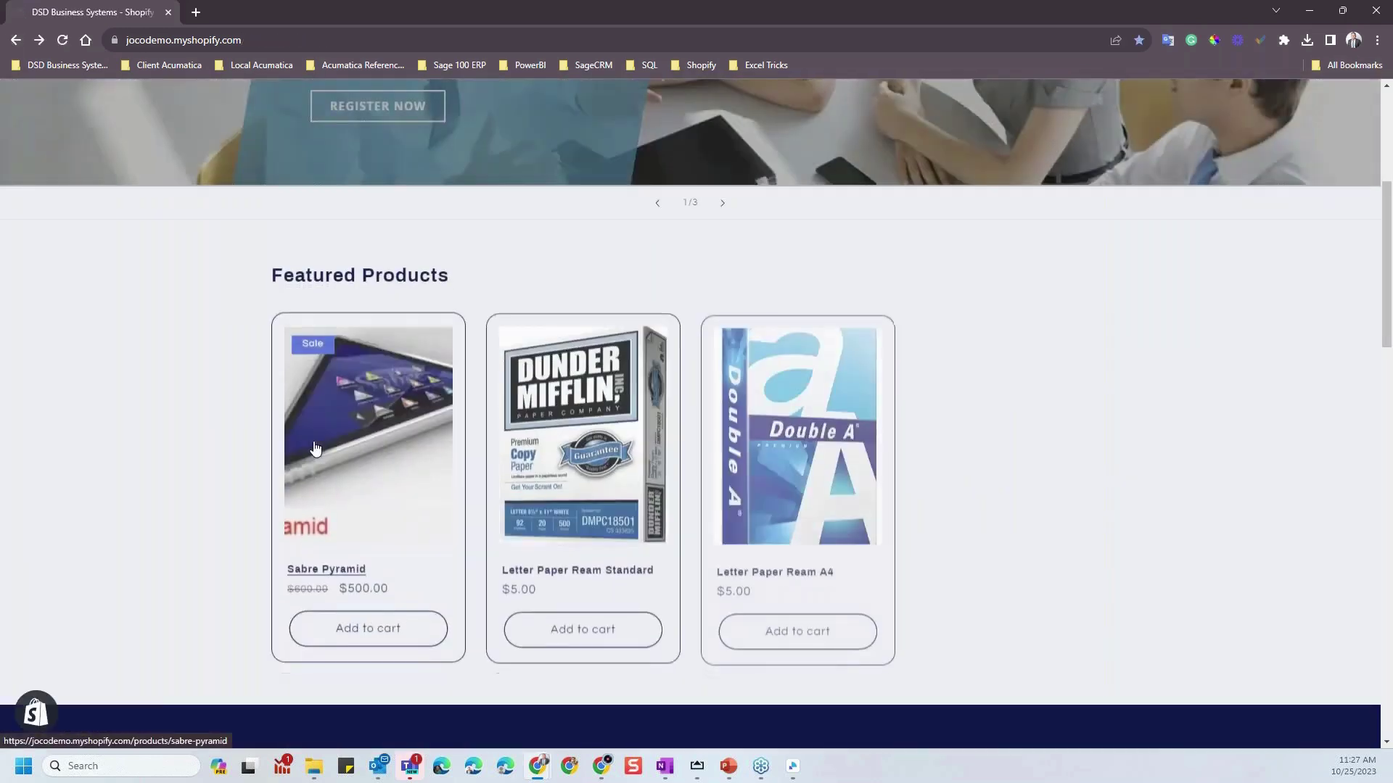
click(584, 628)
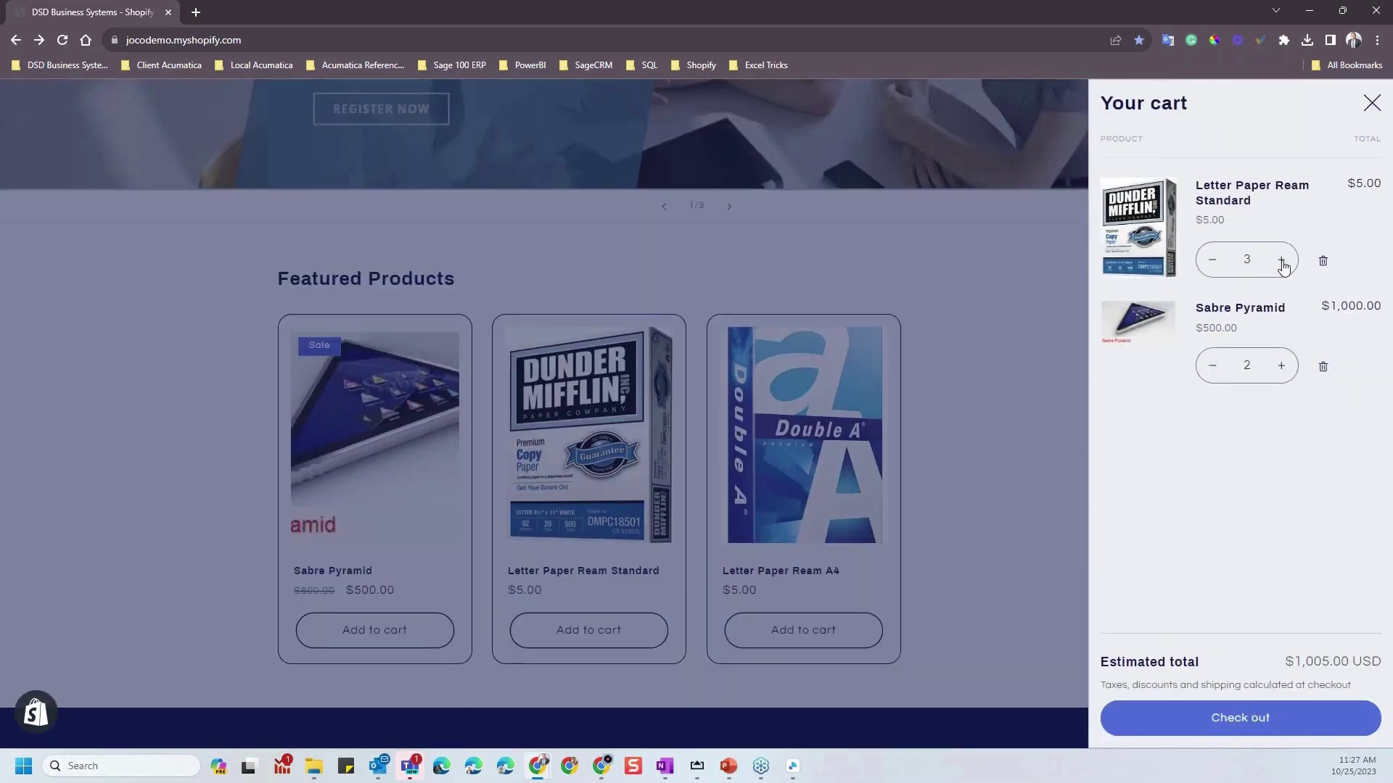
click(1281, 261)
click(1239, 729)
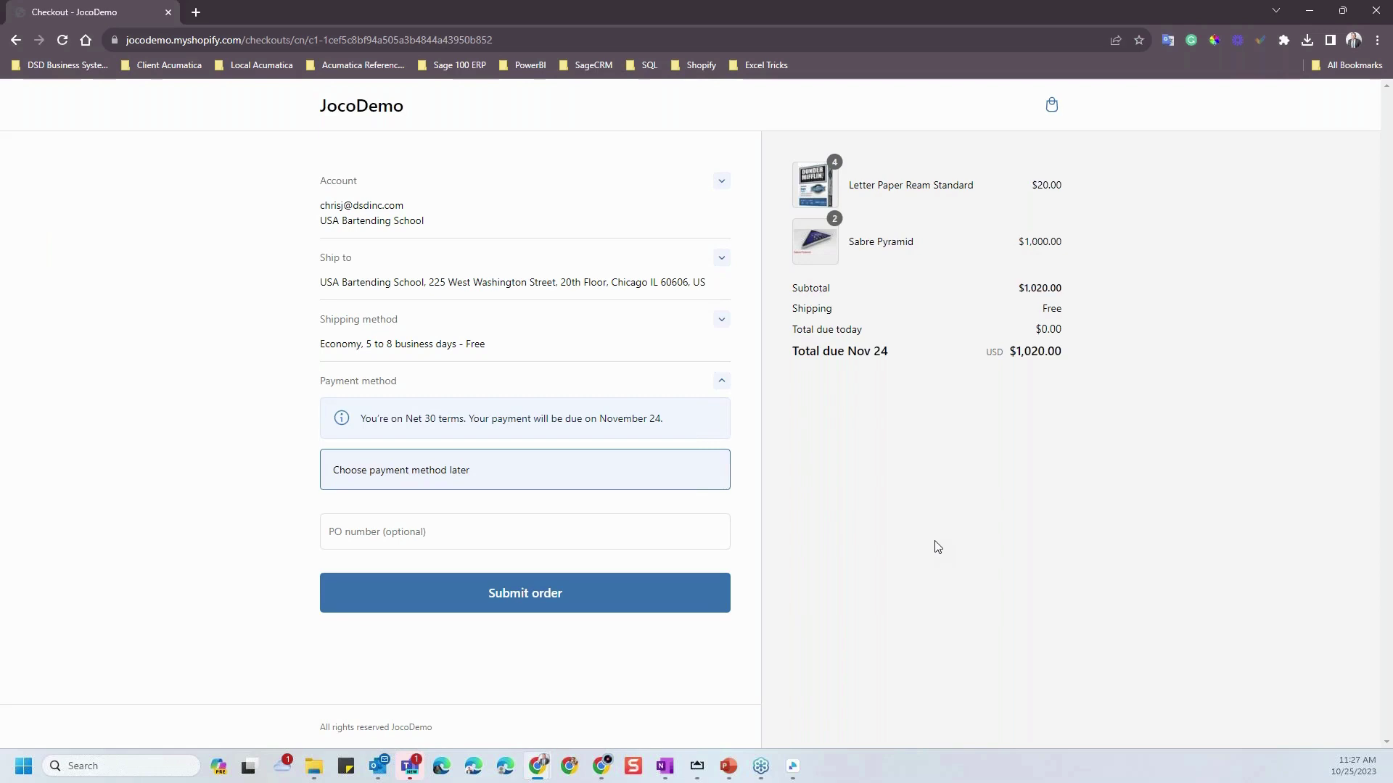
- Enter the PO number at checkout and submit the order with the payment method chosen later
click(421, 532)
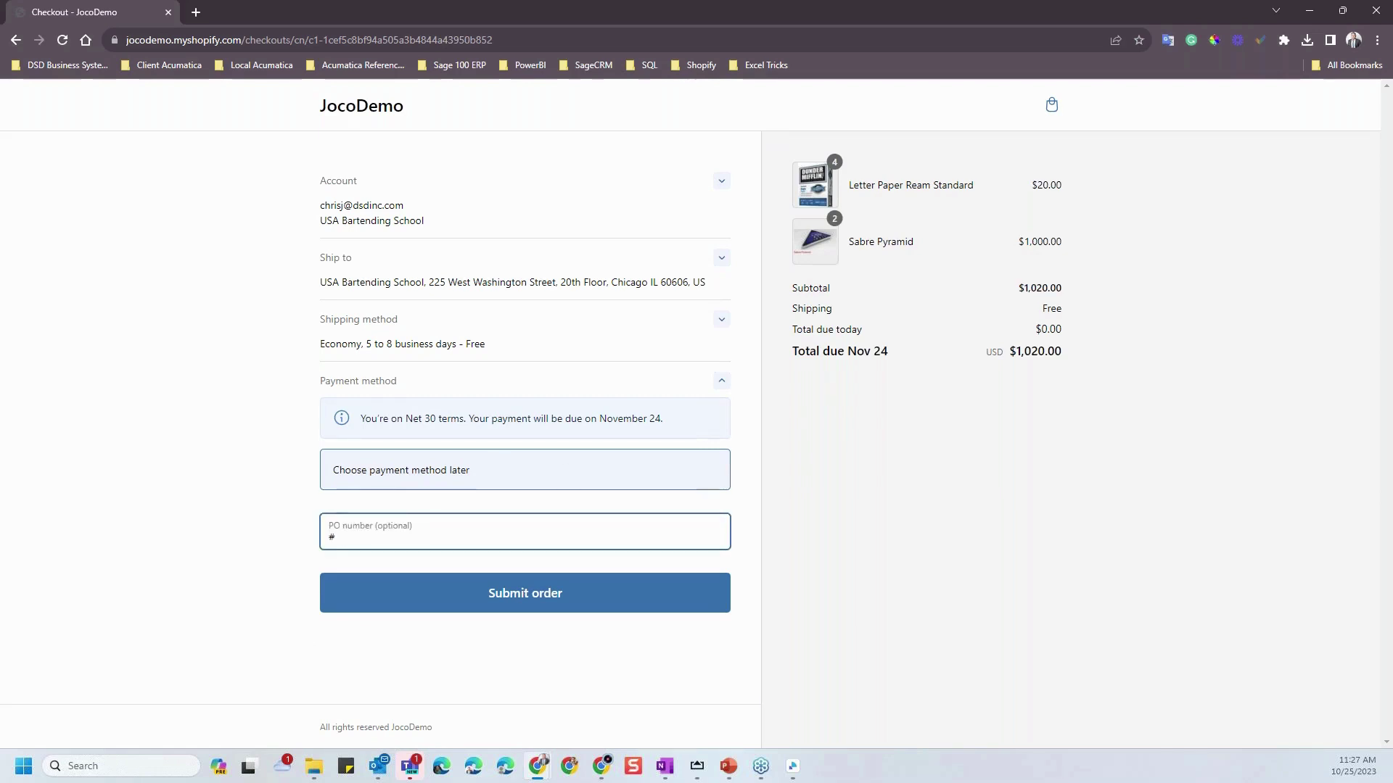
click(29, 647)
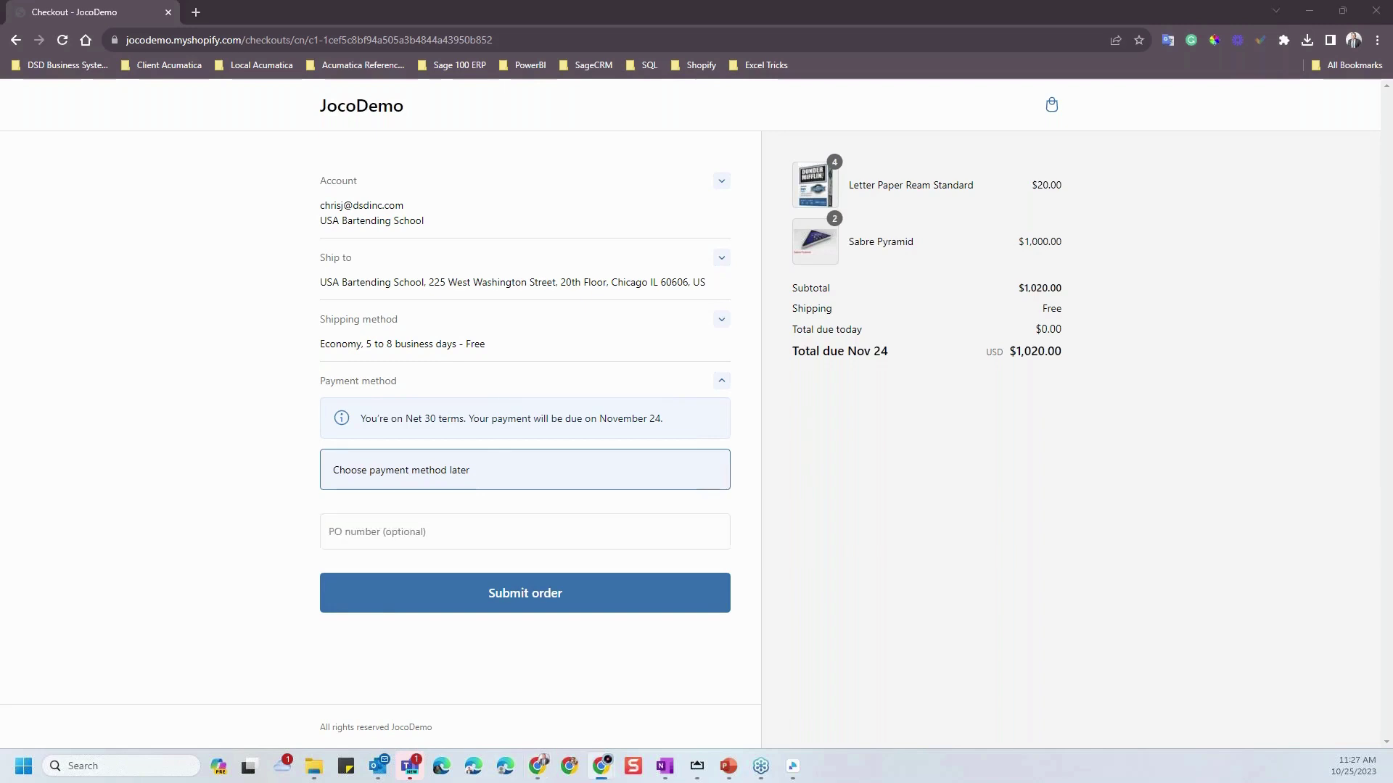
click(404, 519)
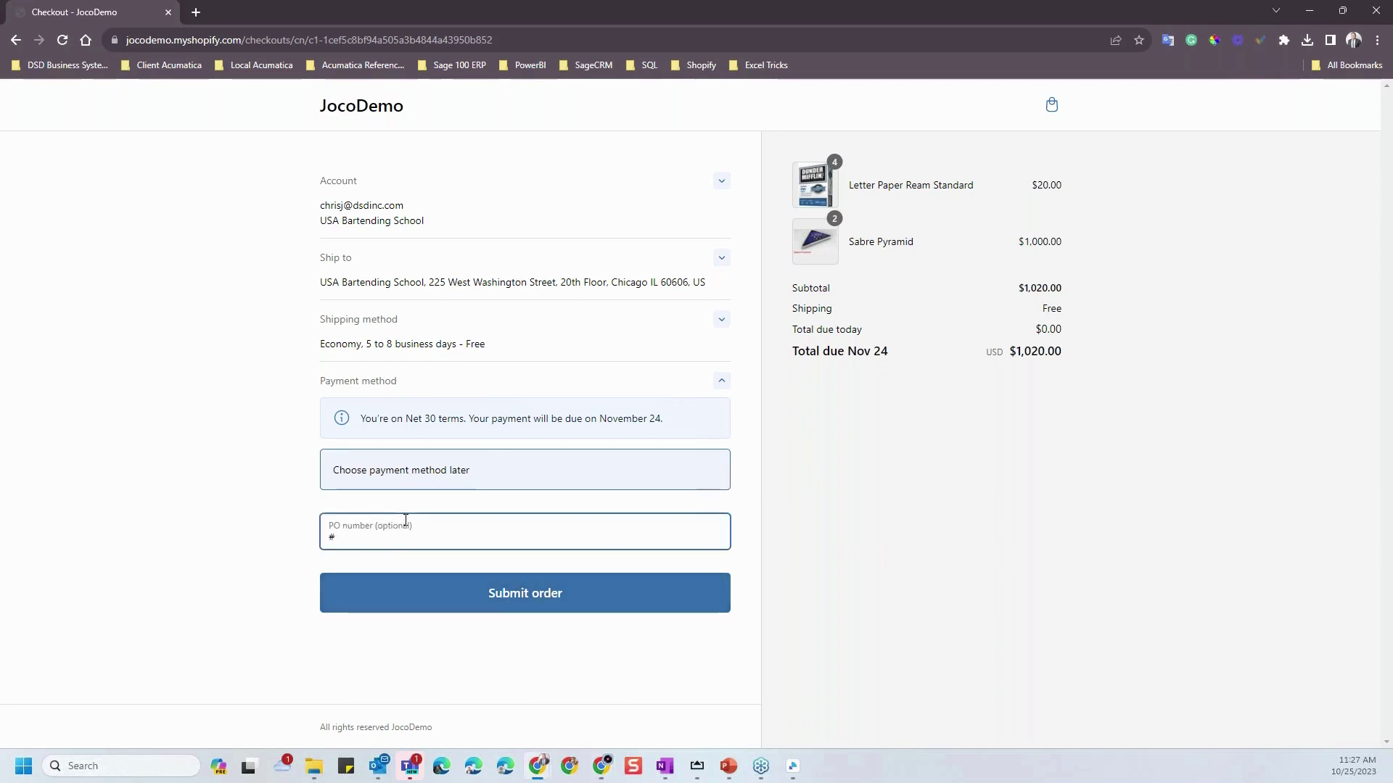
text(ONLINE1025)
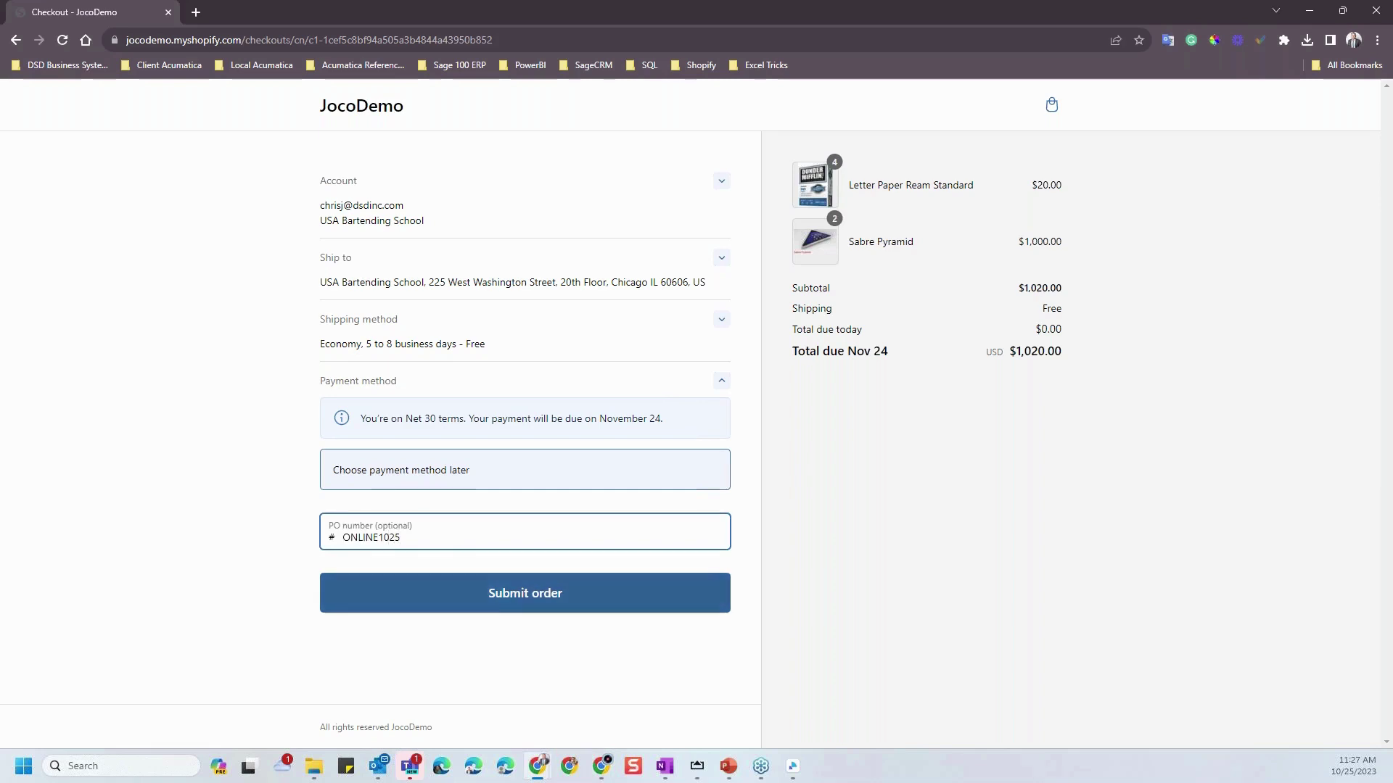
click(508, 597)
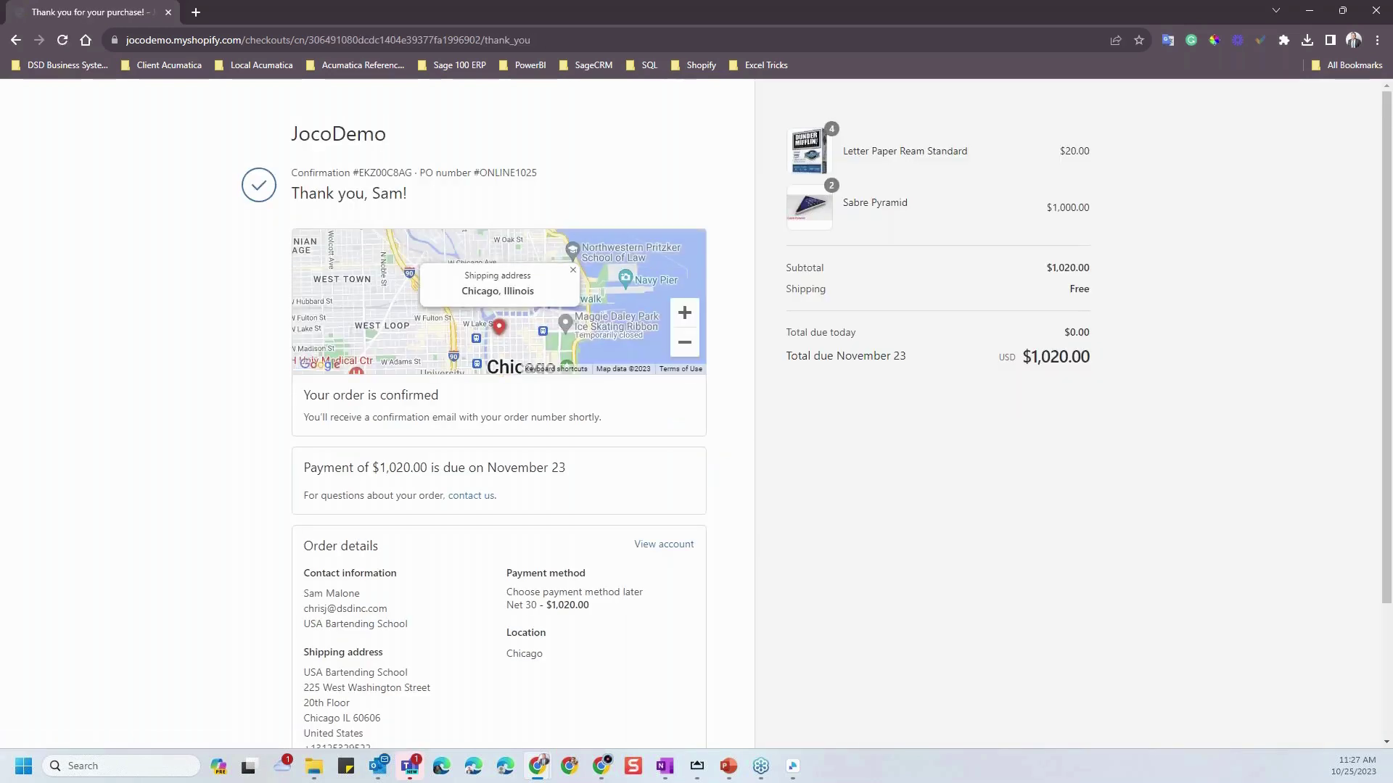
- Switch back to Acumatica, open the Sales Orders list and reload it to bring in the new web order
key(alt+Tab)
click(1312, 9)
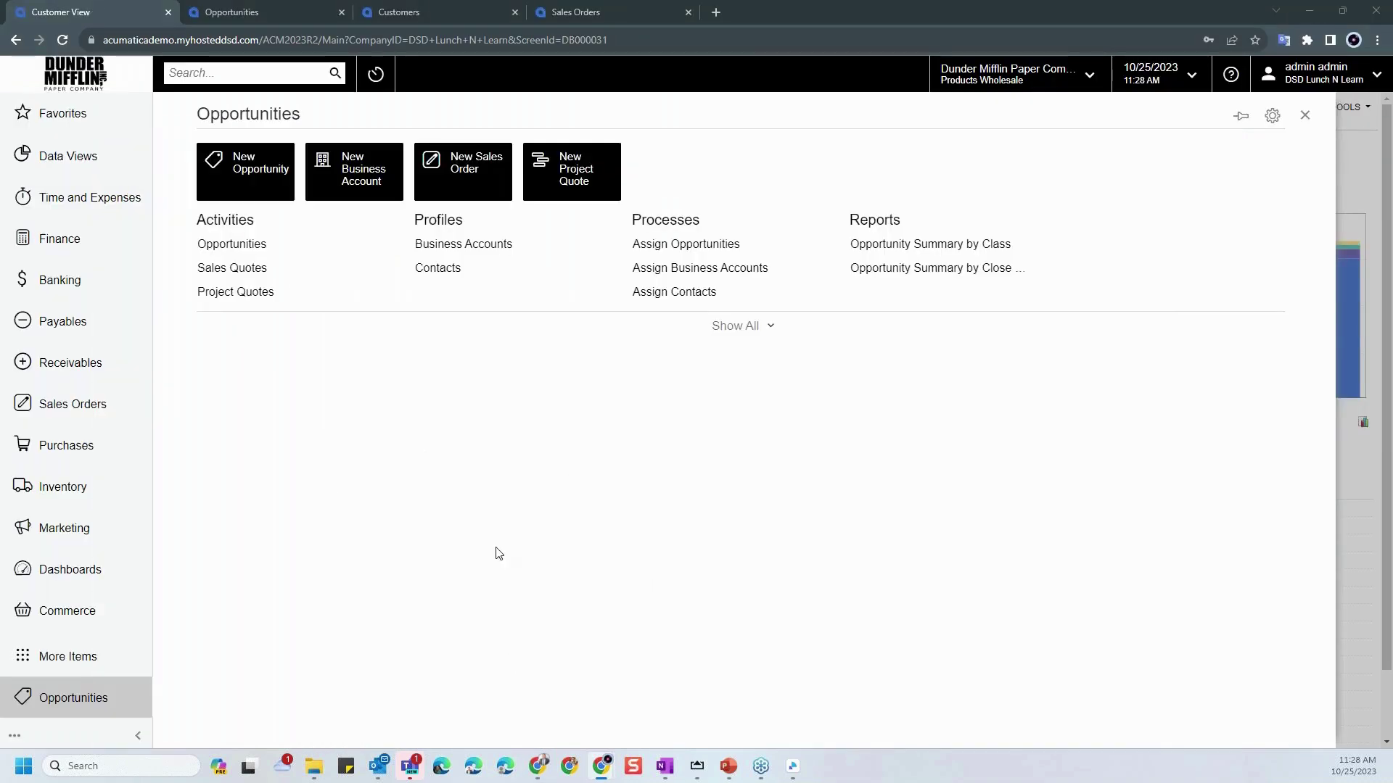
click(107, 419)
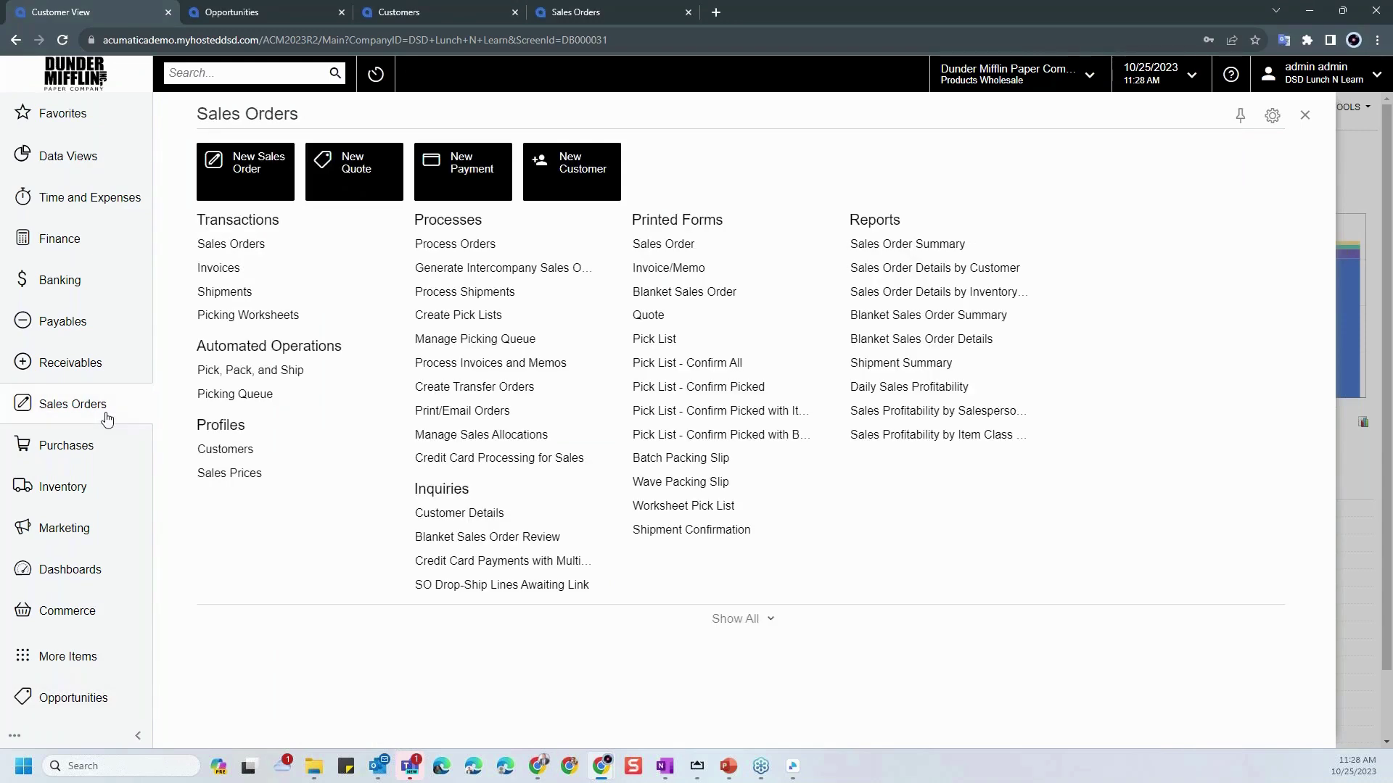
click(231, 243)
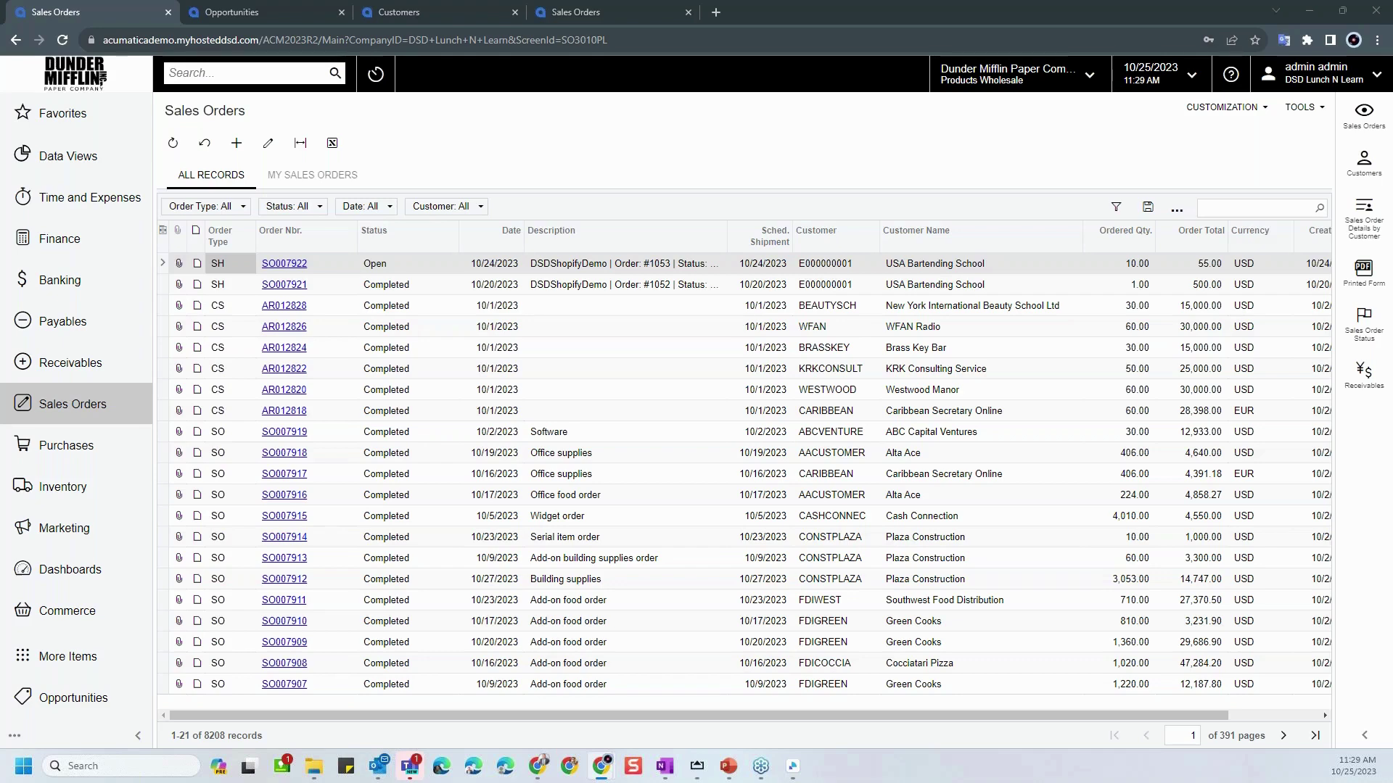
click(172, 143)
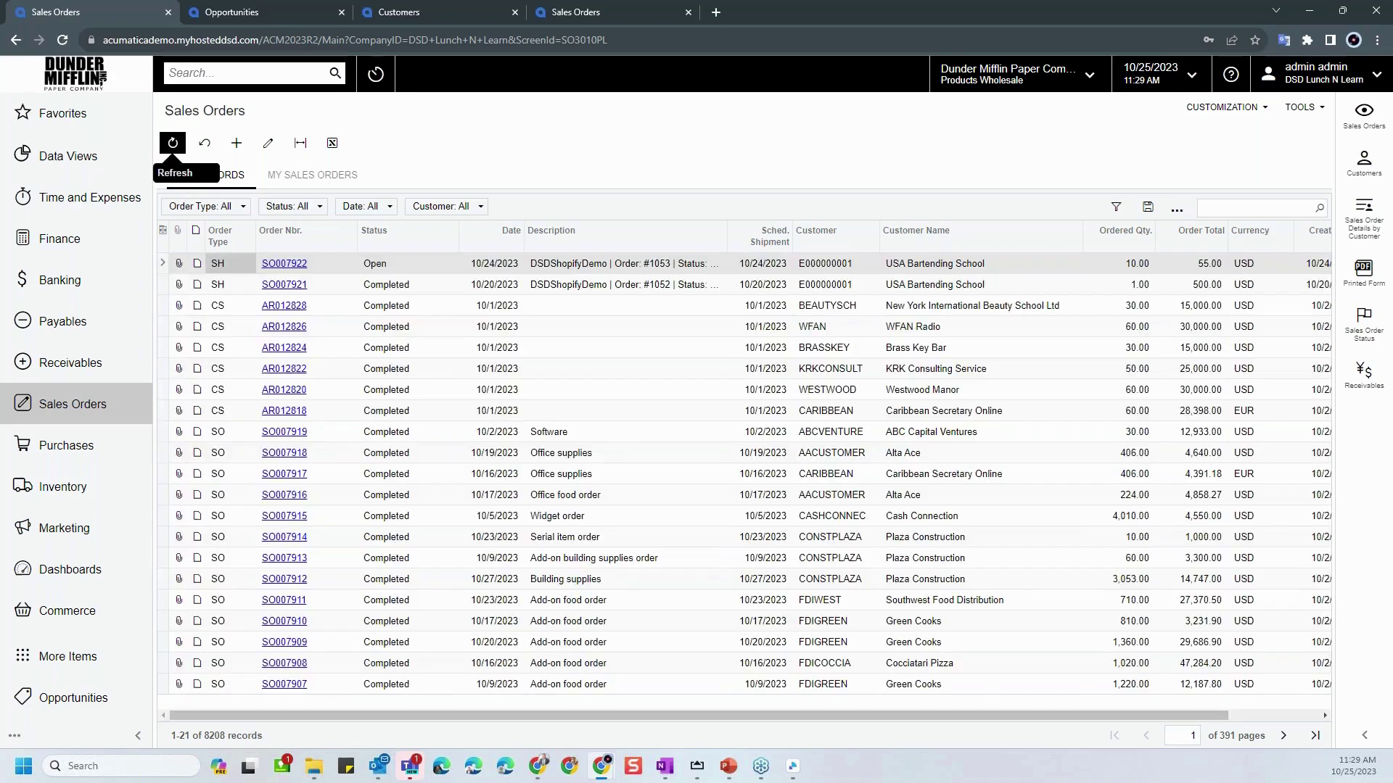
click(63, 41)
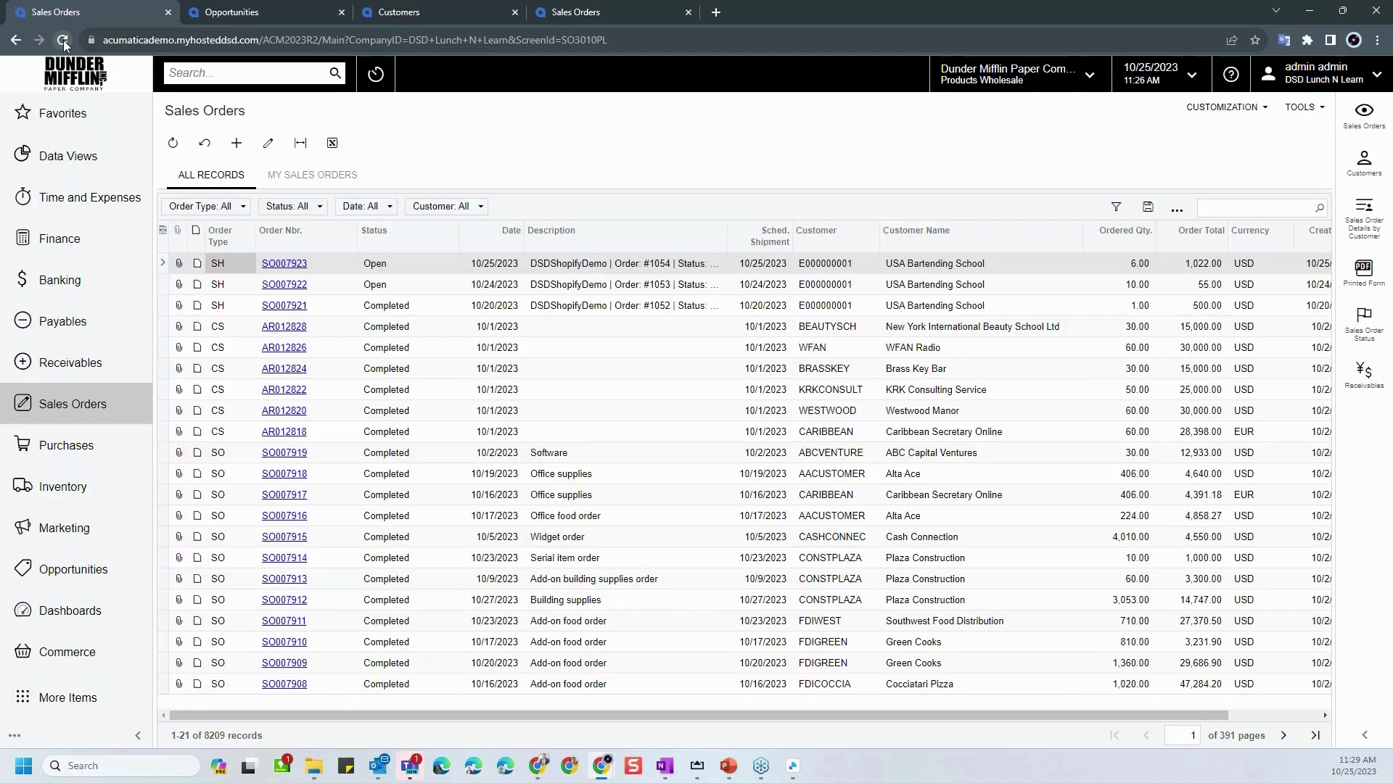
- Check the newest USA Bartending School order's status, description, customer name, ordered quantity and order total in the list
click(375, 270)
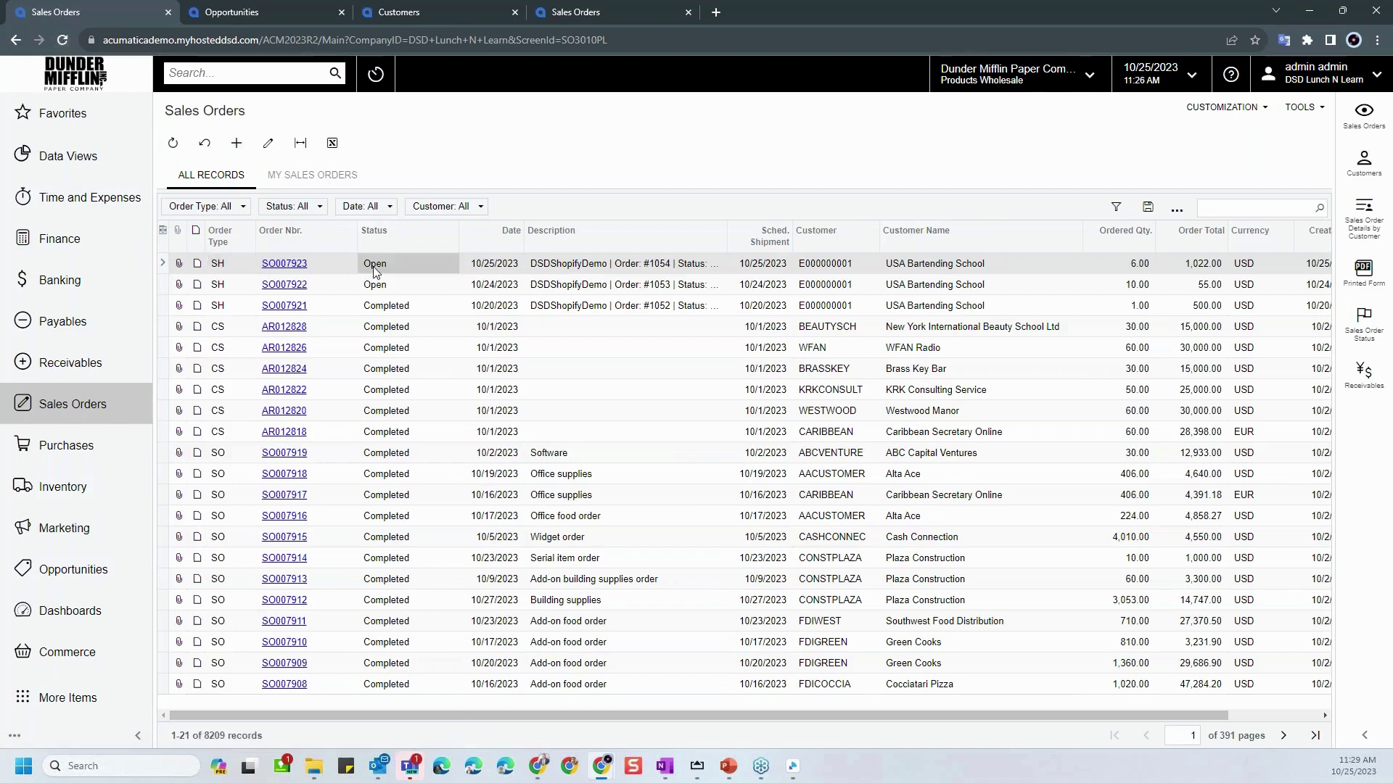
click(634, 266)
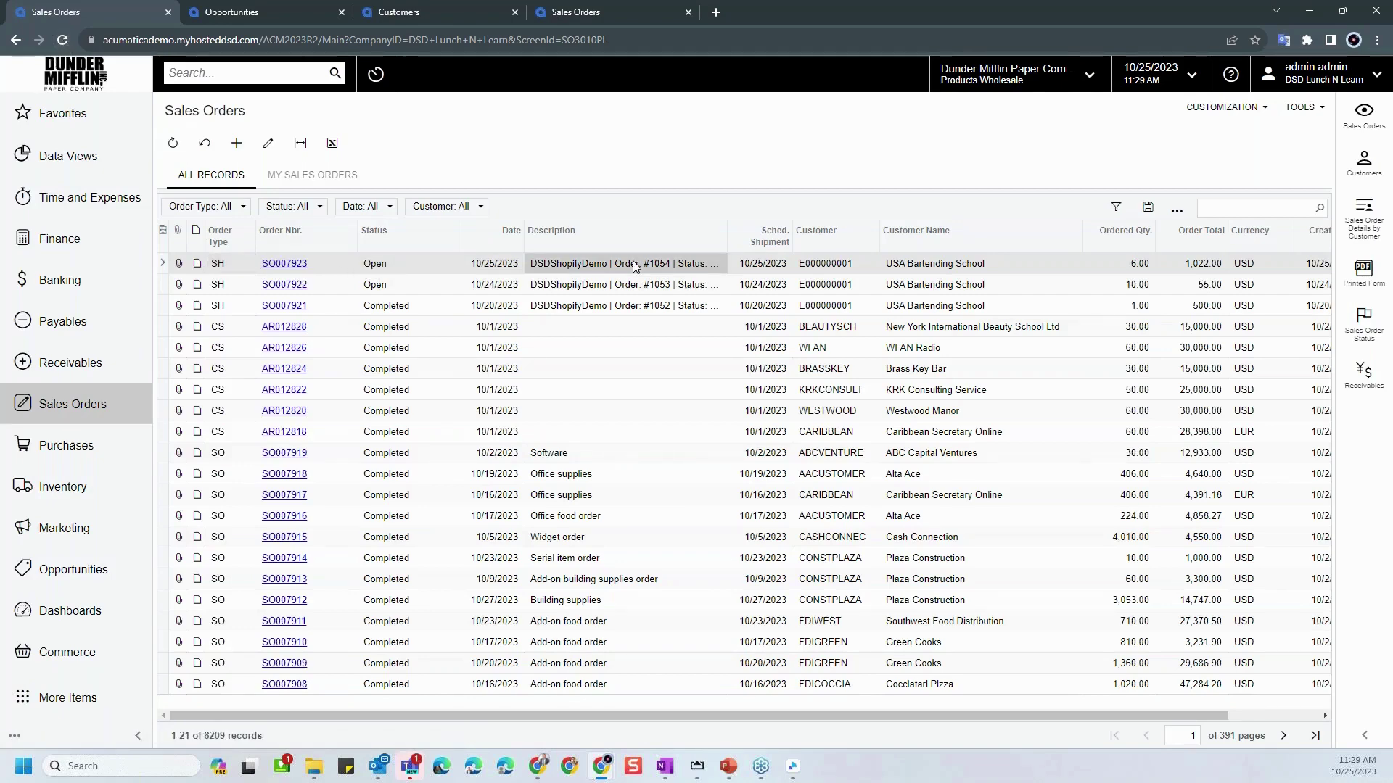
click(932, 264)
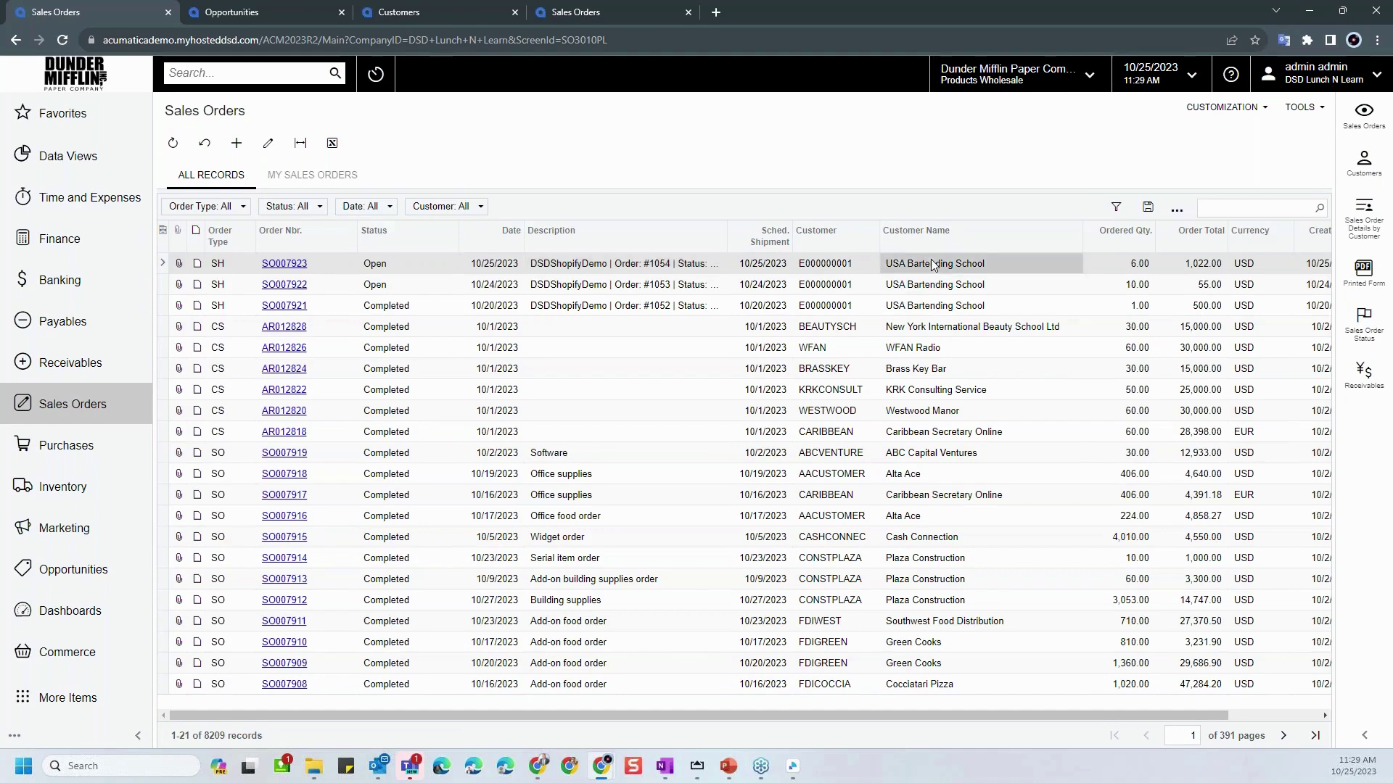
click(1140, 264)
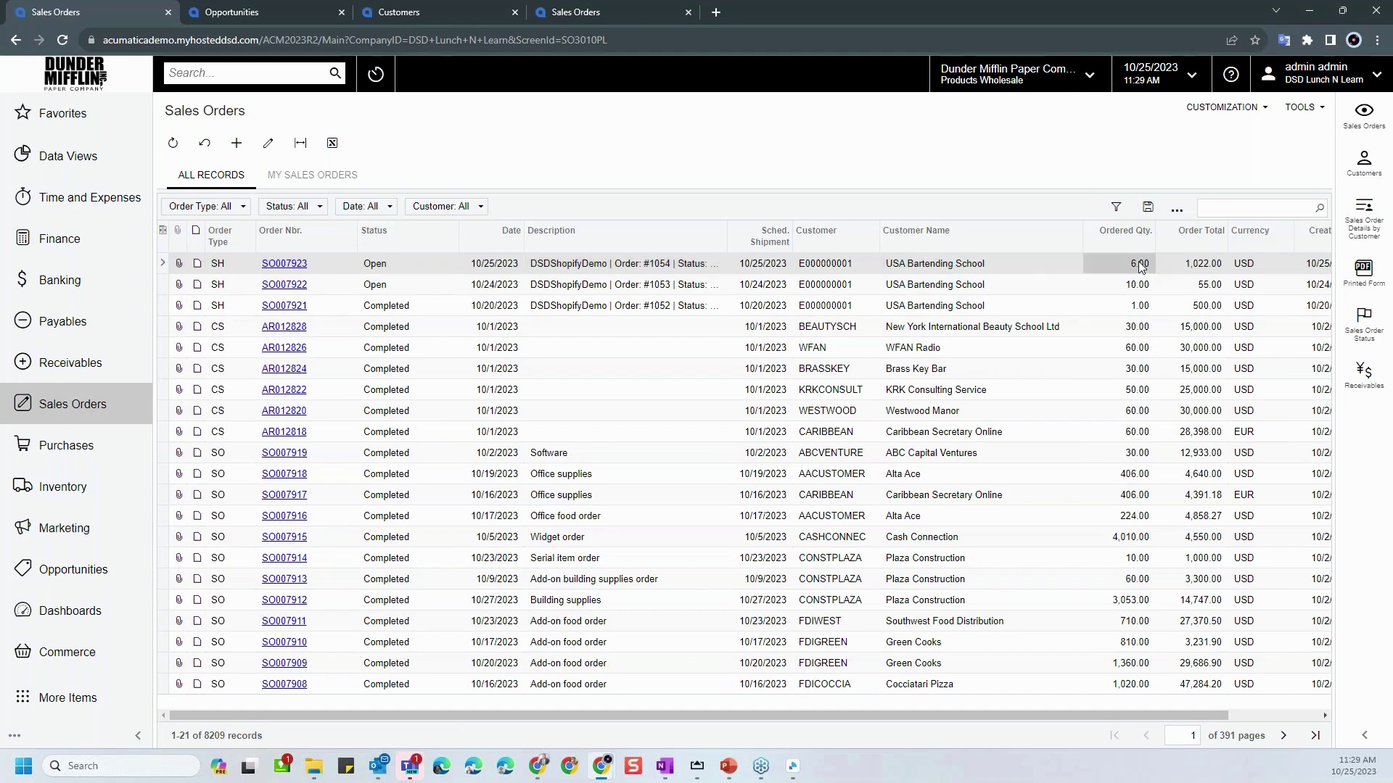
click(1207, 266)
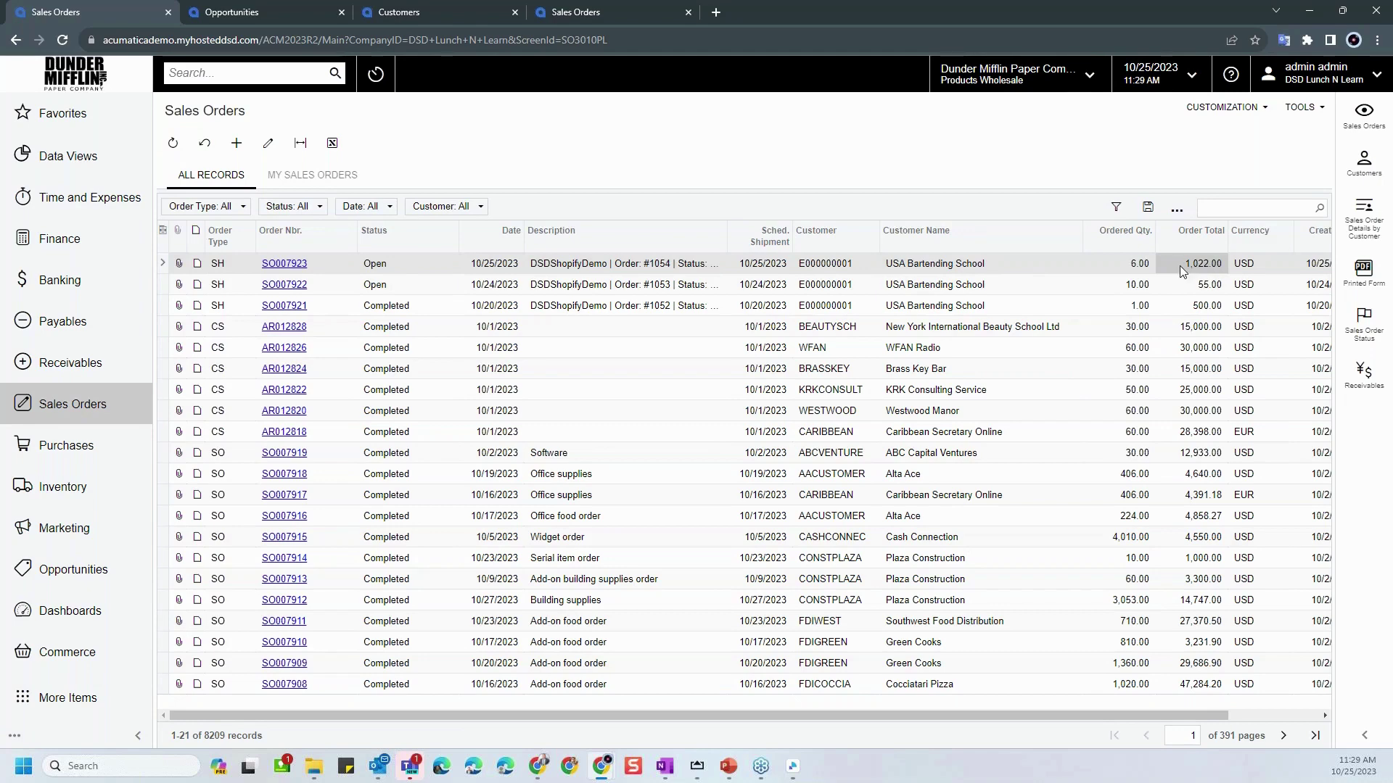
- Open the newest USA Bartending School order and inspect its Sabre Pyramid and Letter Paper Ream Standard lines
click(275, 269)
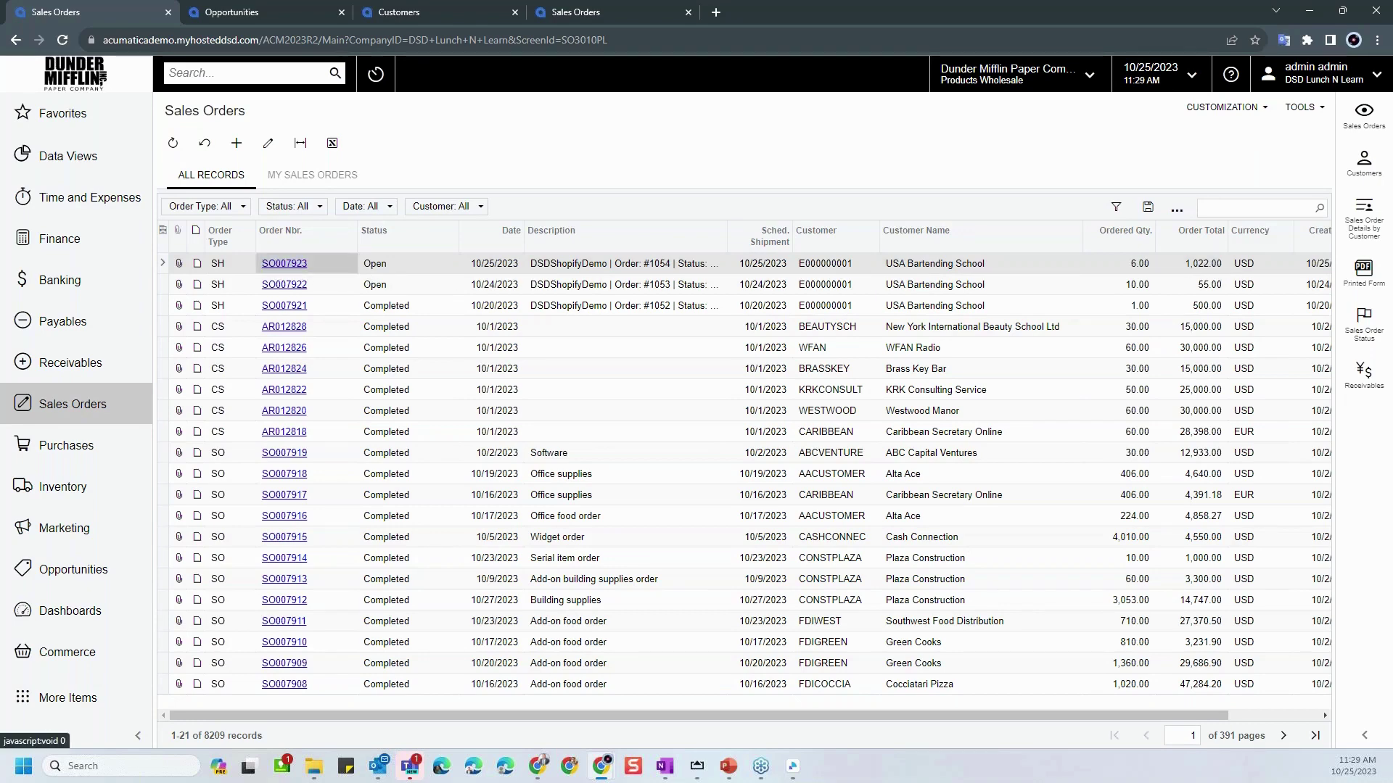
click(277, 268)
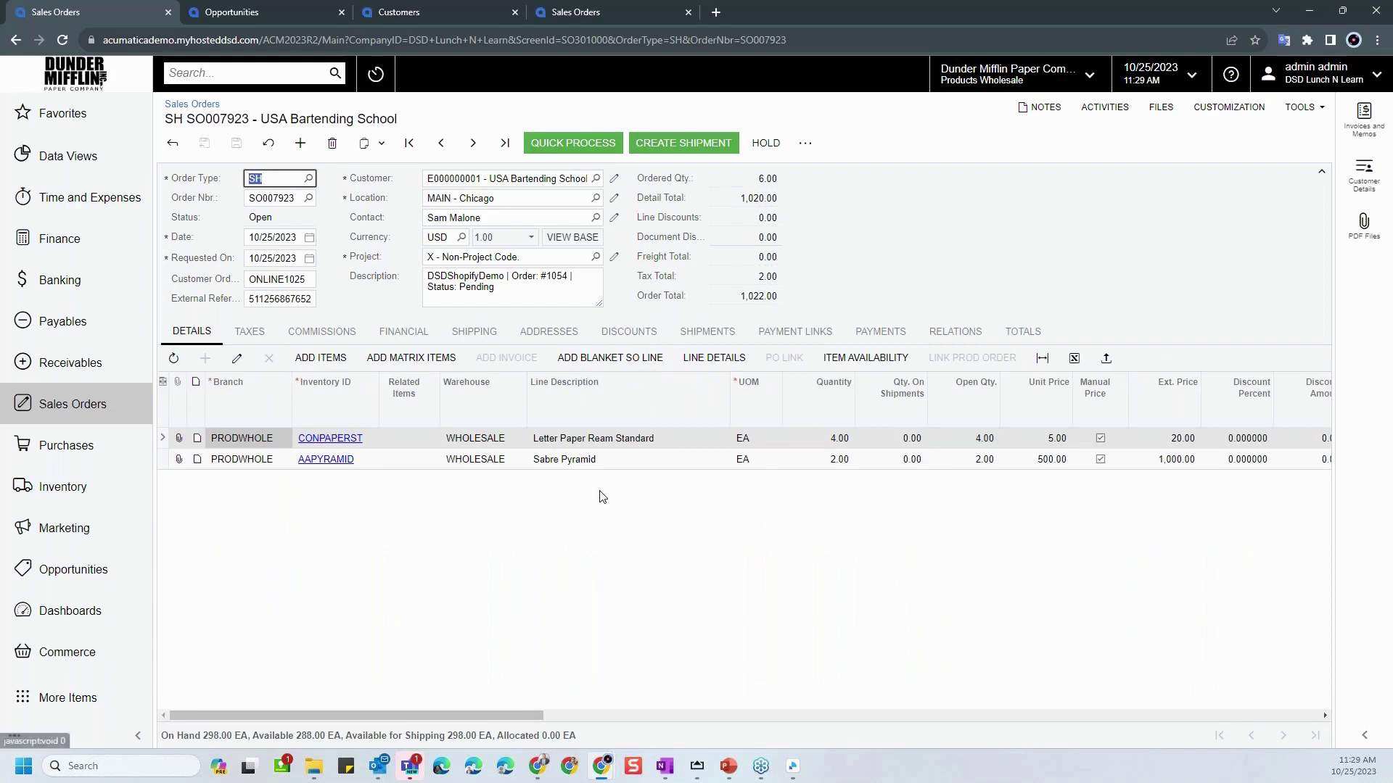
click(675, 460)
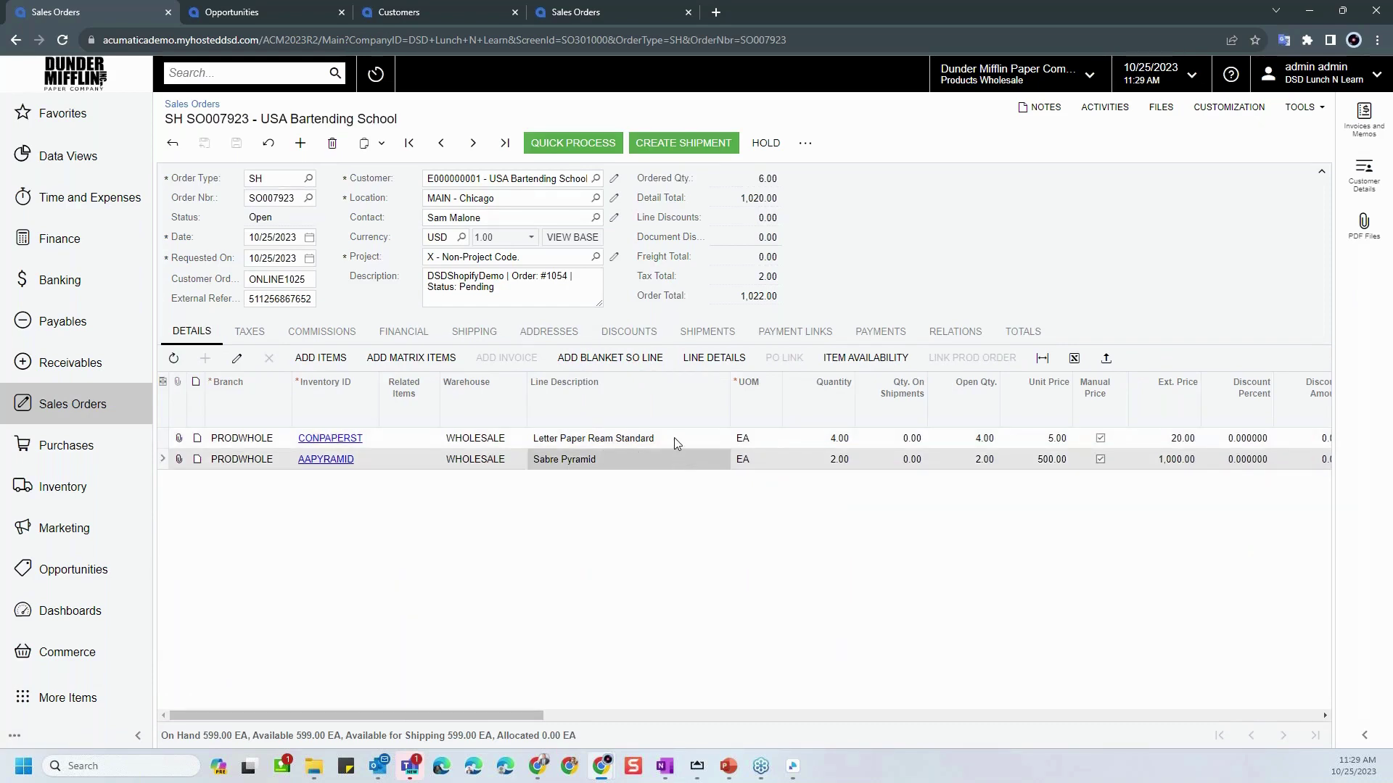
click(673, 437)
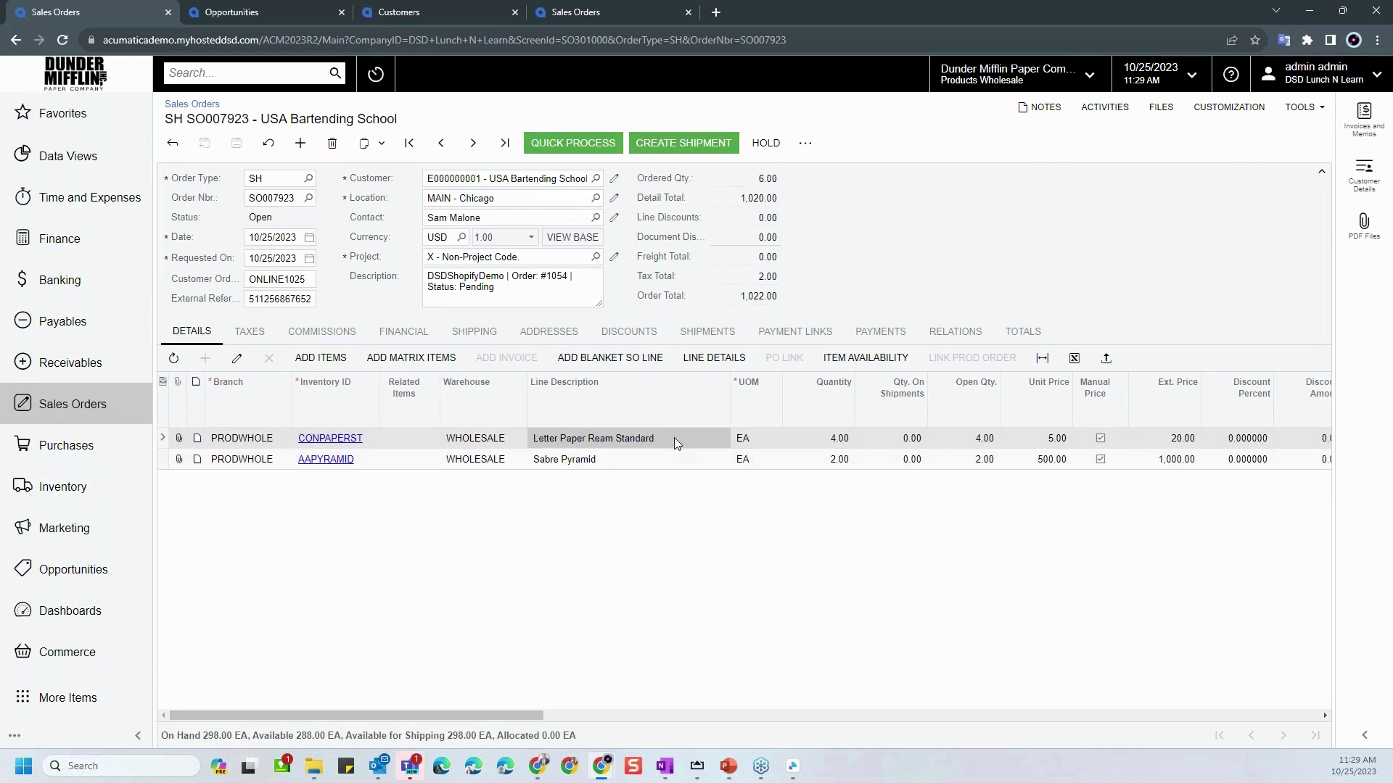
- Check the web order's customer order number, external reference and tax details
click(274, 284)
click(282, 300)
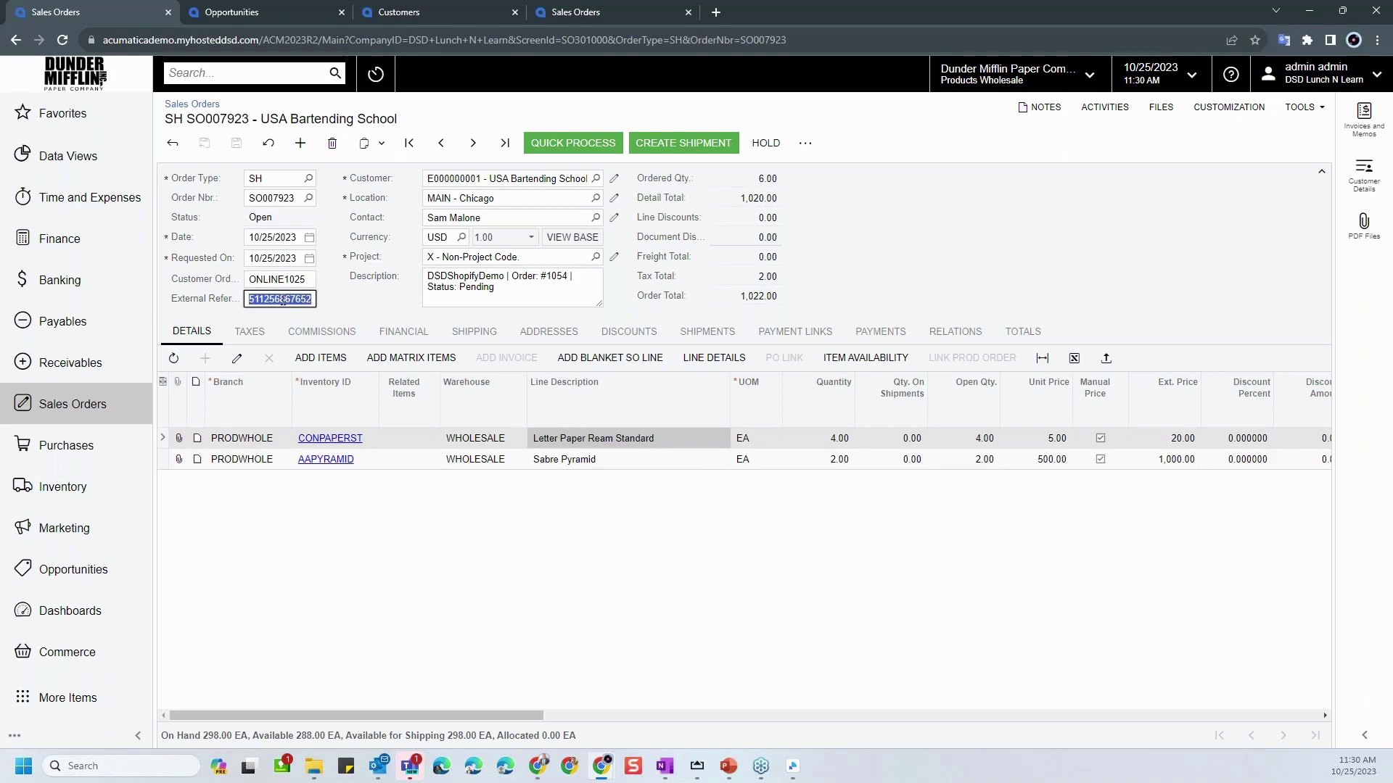
click(250, 333)
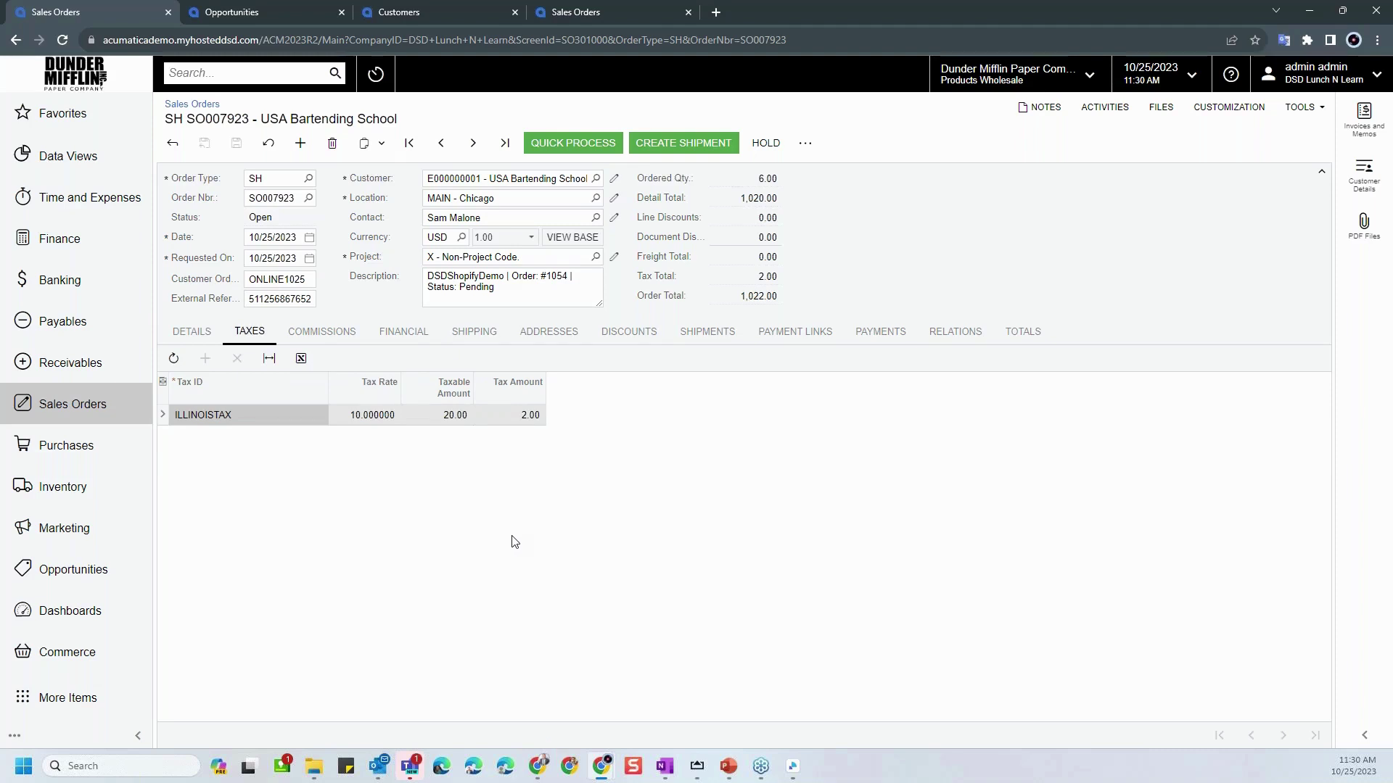
- Set the sales order's Ship Via to UPSGROUND in its delivery settings
click(479, 341)
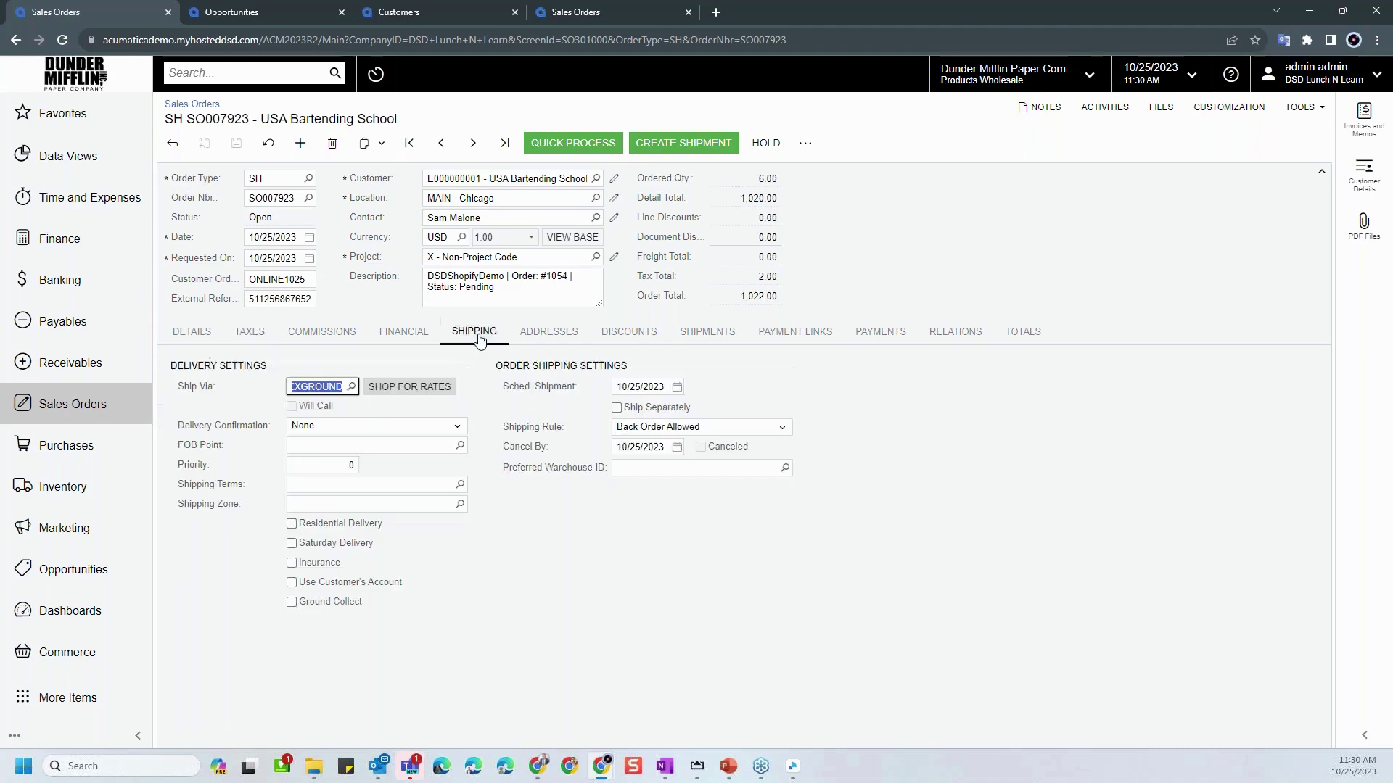
click(305, 390)
text(upsground)
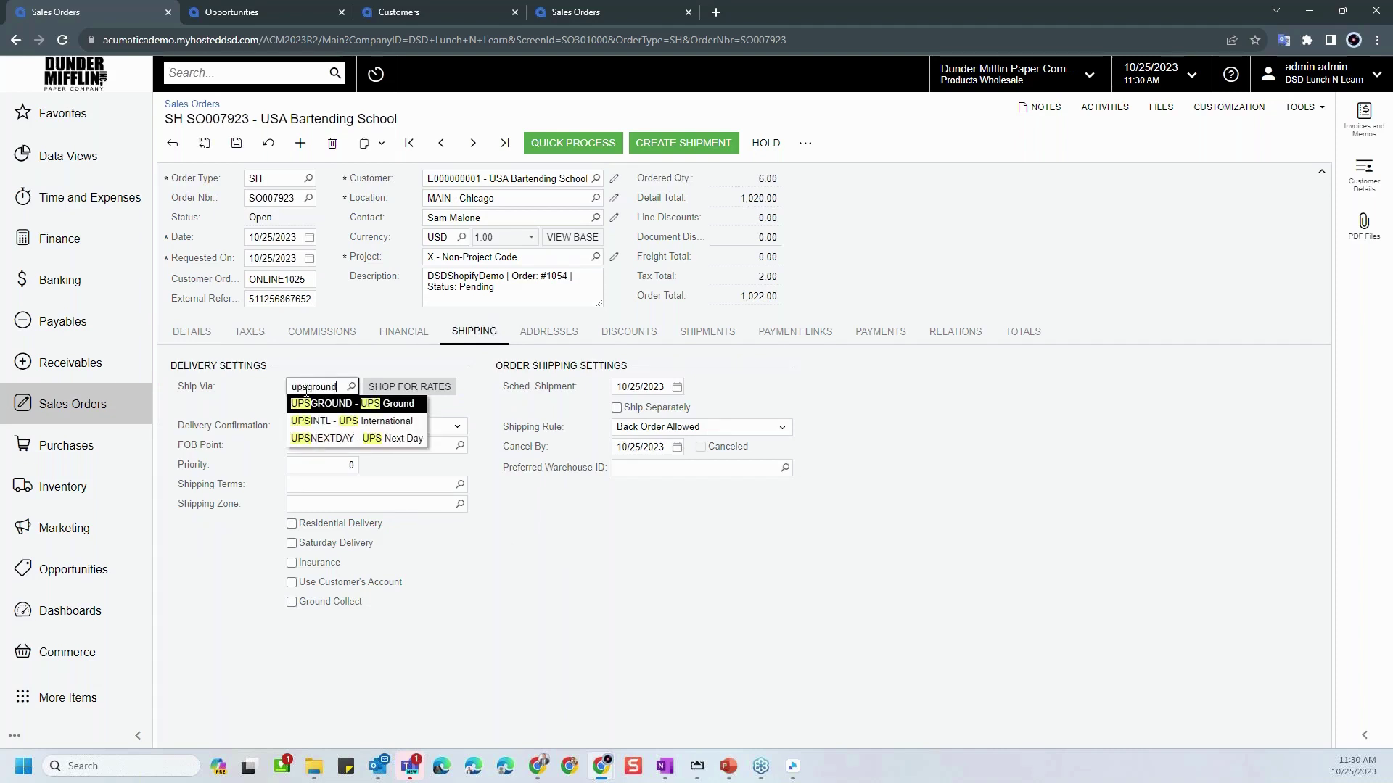
click(313, 405)
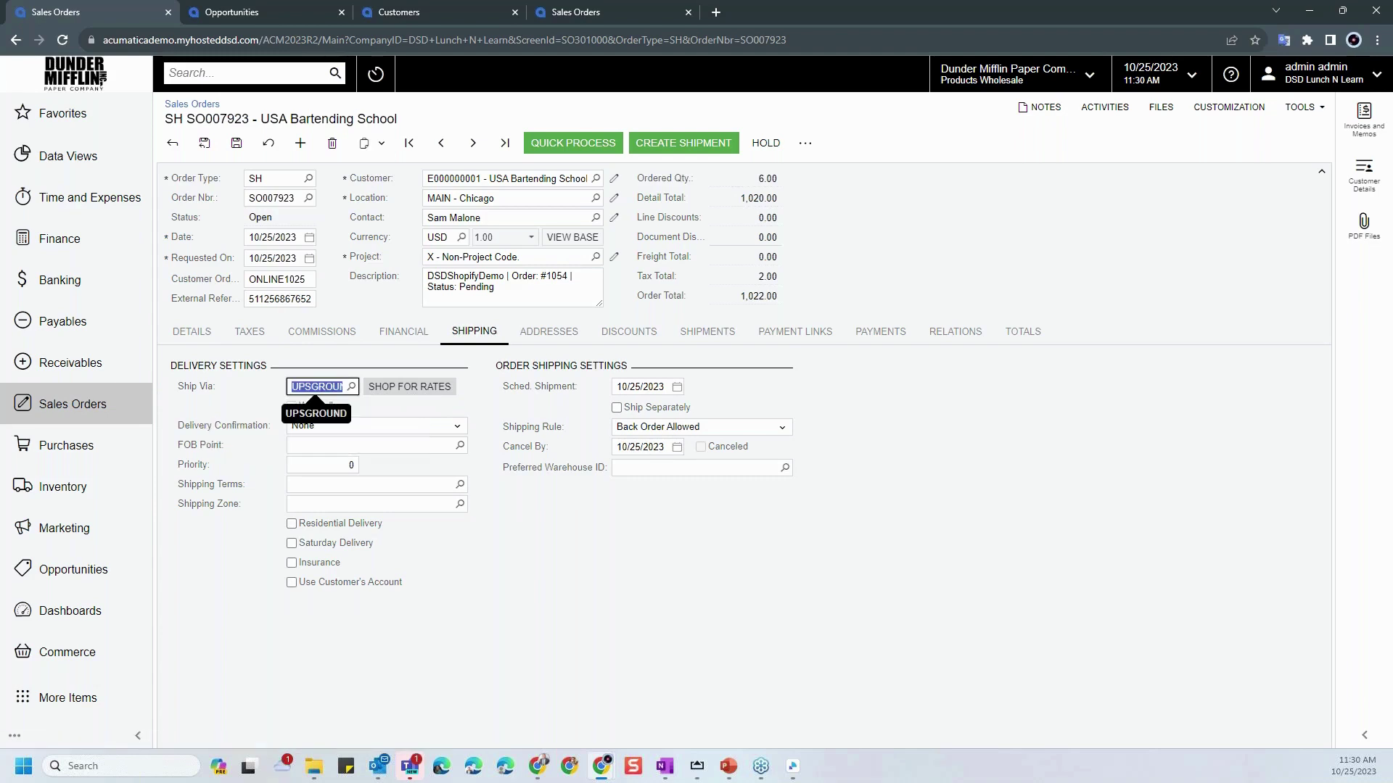
- Shop for shipping rates on the order, checking the package dimensions and weights and refreshing the carrier rates
click(409, 387)
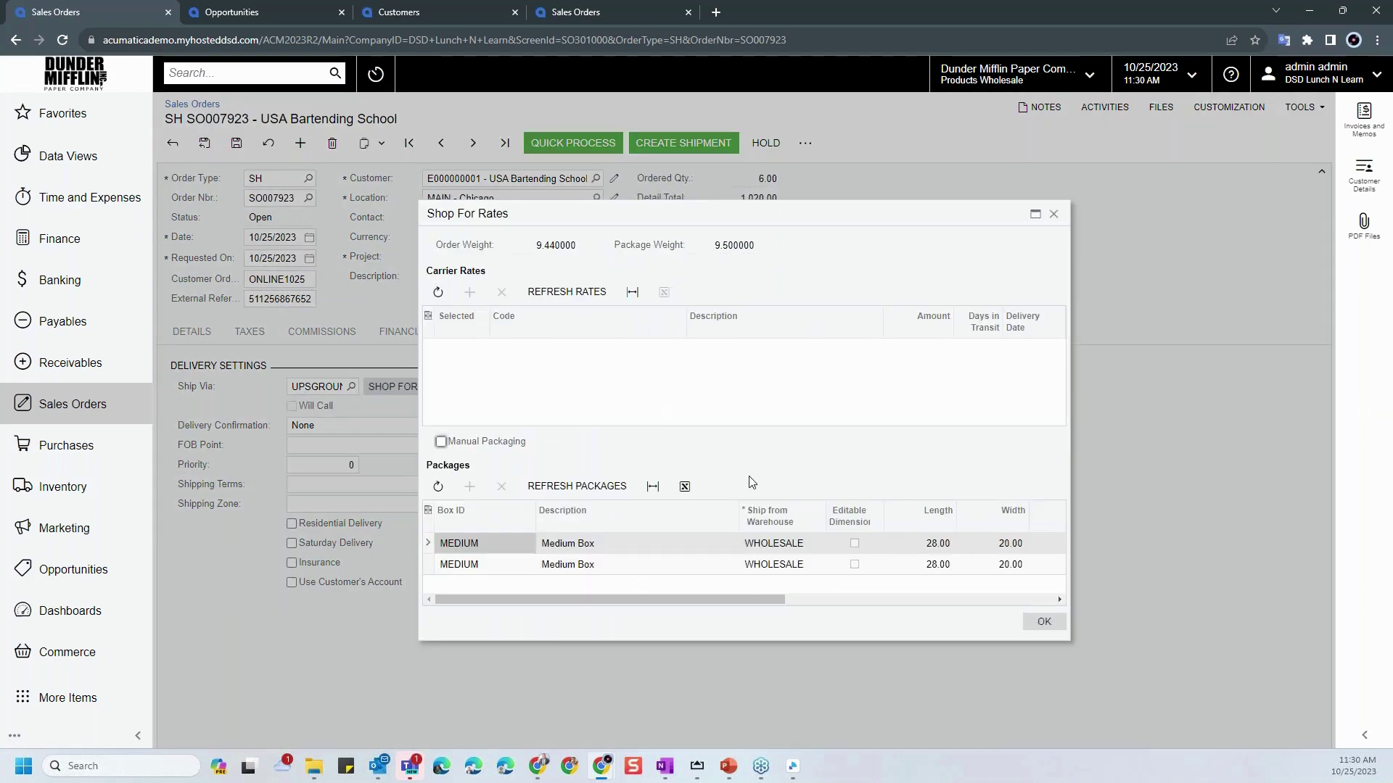
drag(733, 599, 953, 606)
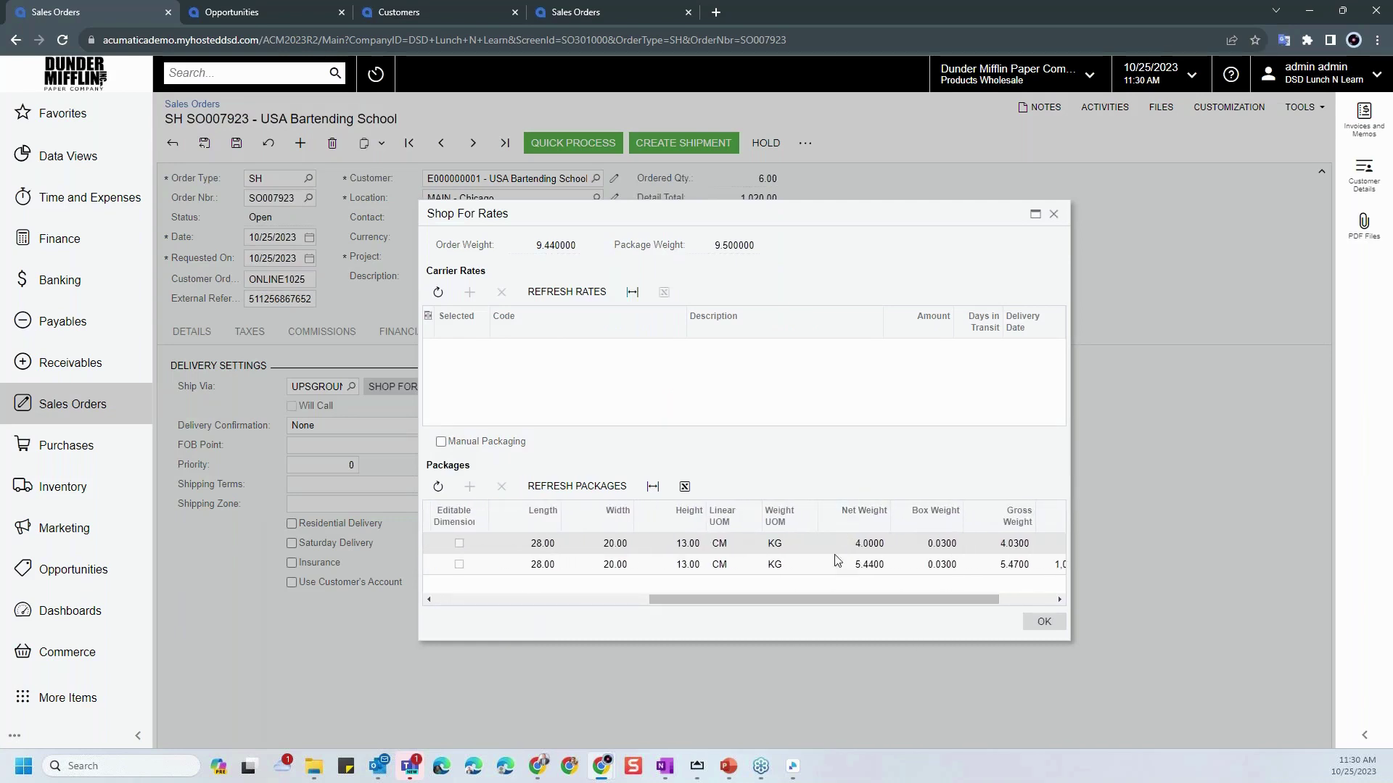
click(566, 292)
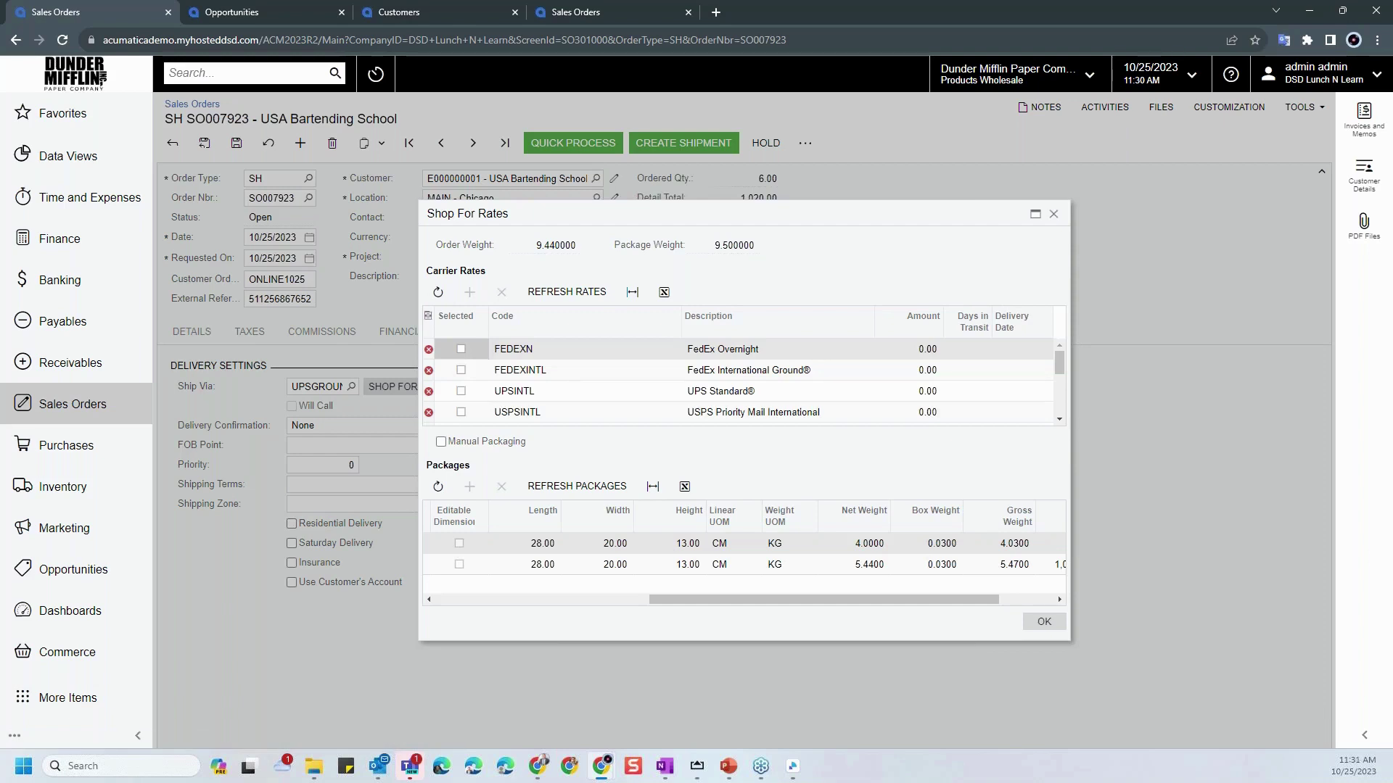
- Compare the amounts and delivery dates of the UPS Next Day, FedEx Standard Overnight, UPS Ground and FedEx Ground rates
scroll(559, 404, down, 1)
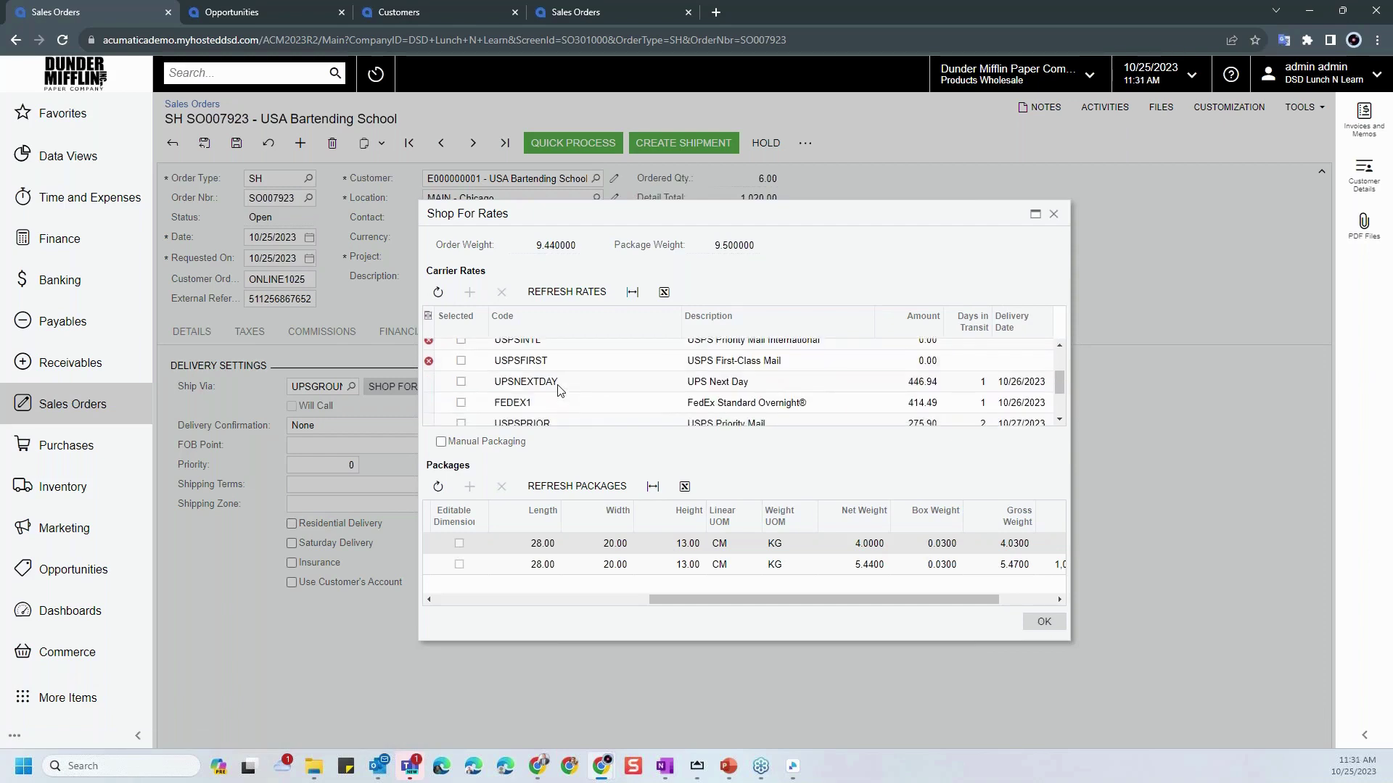
click(559, 390)
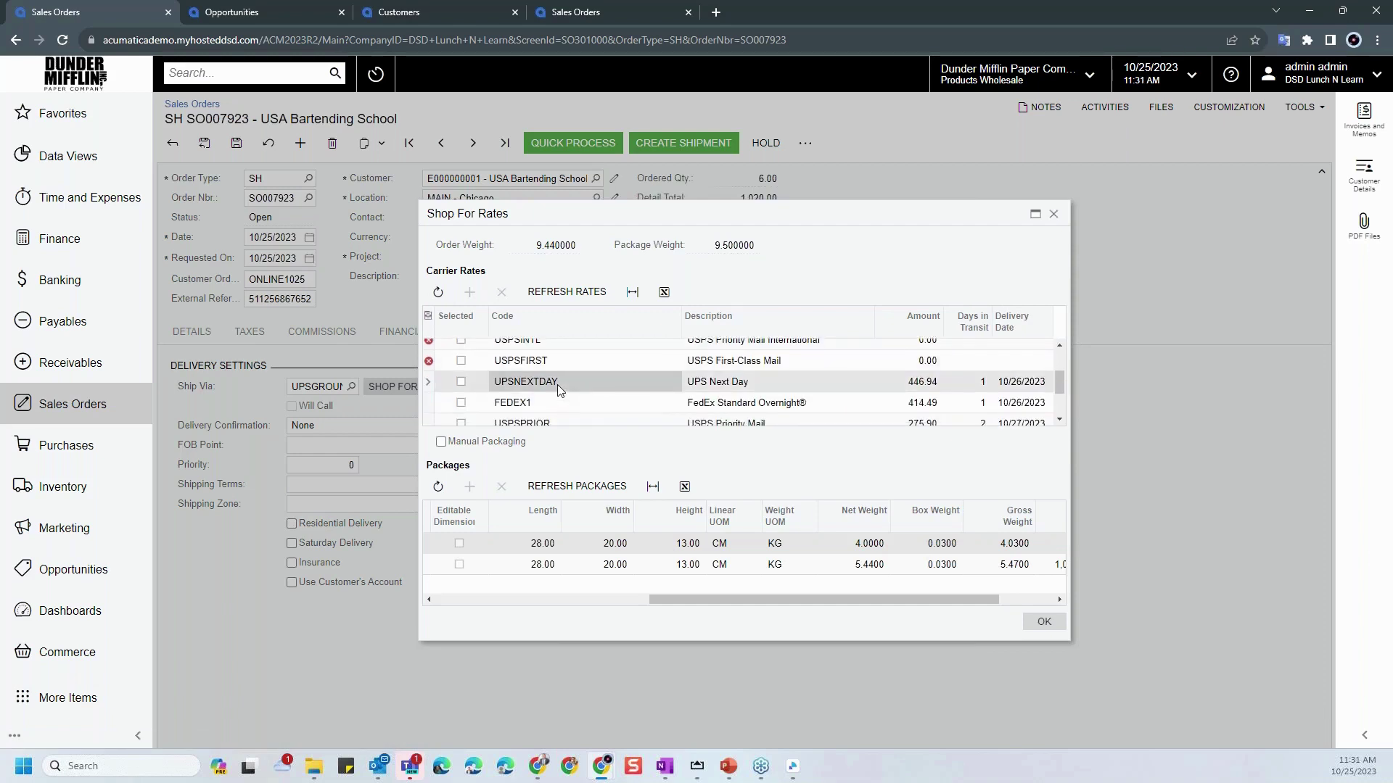
click(920, 386)
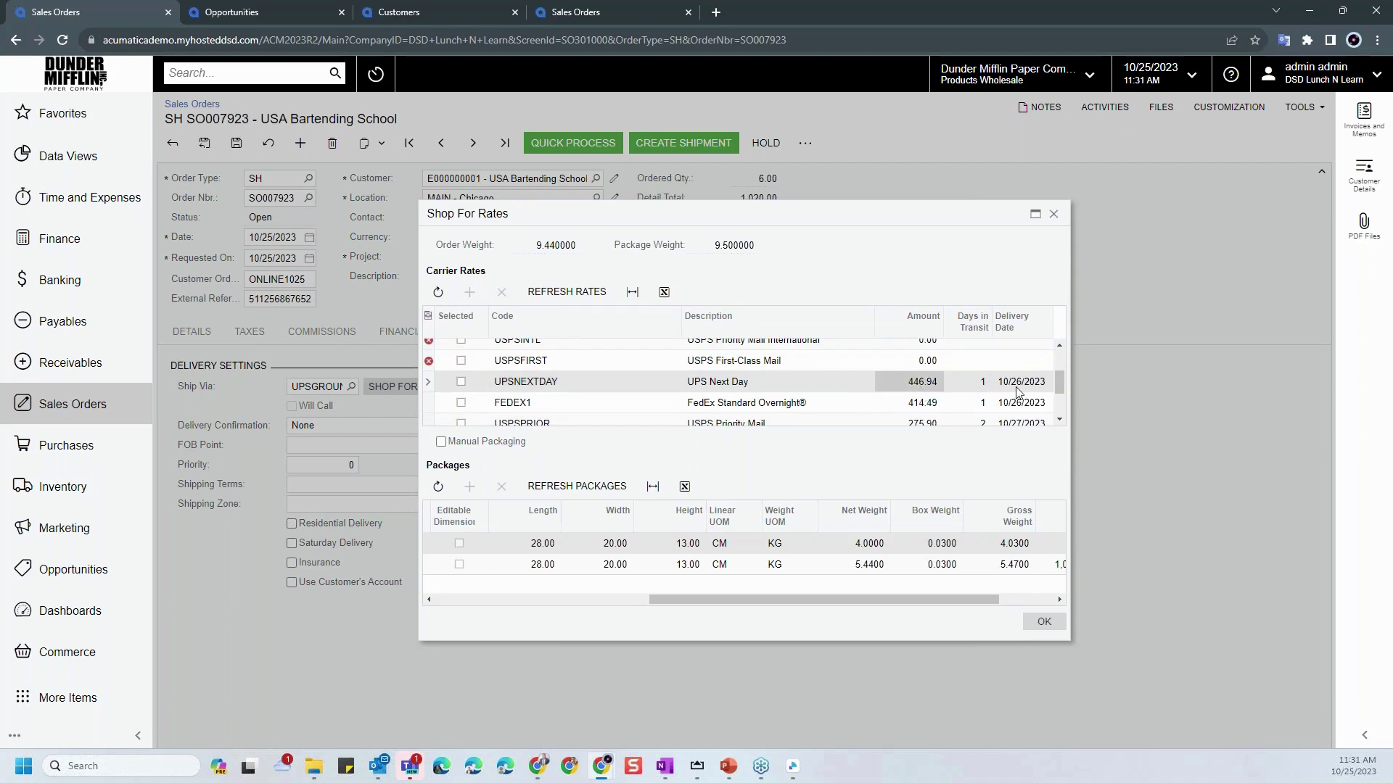
click(531, 407)
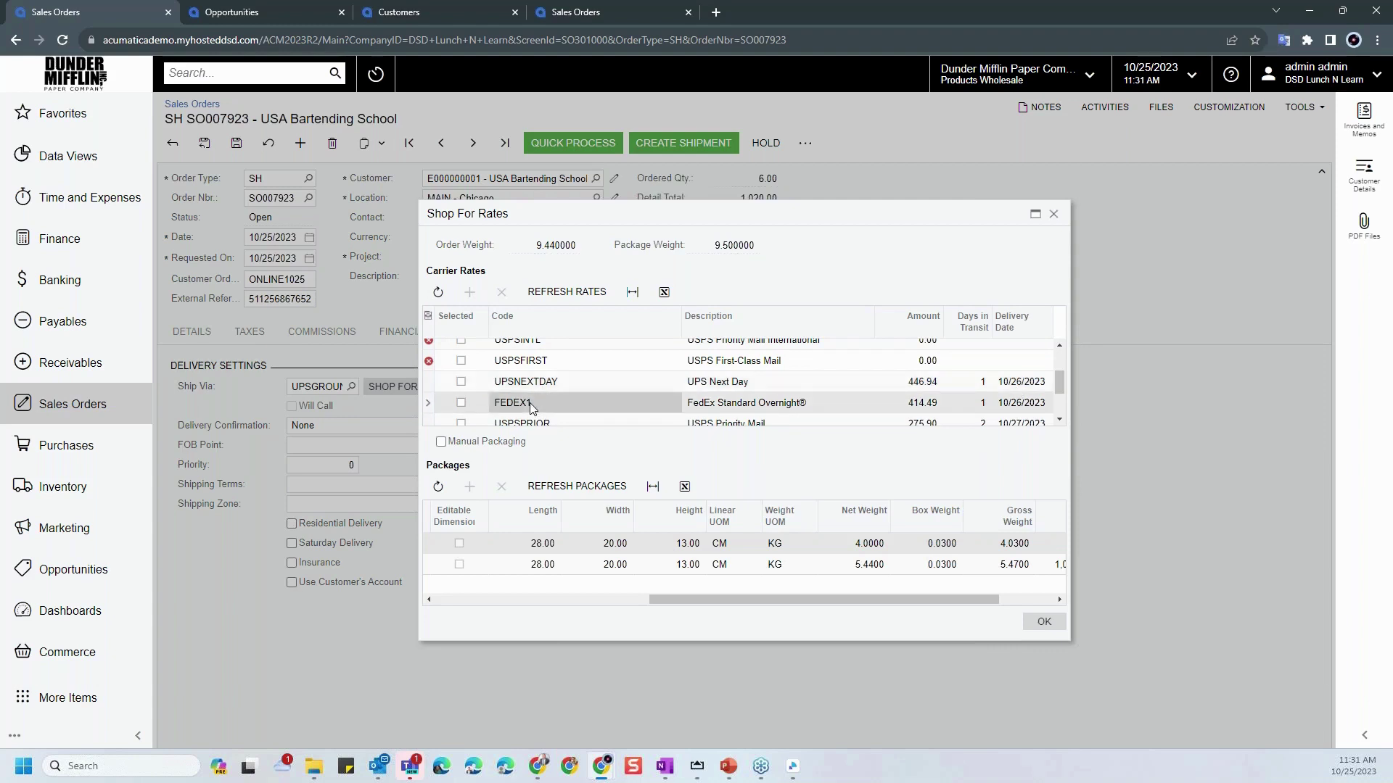
scroll(531, 407, down, 1)
click(531, 398)
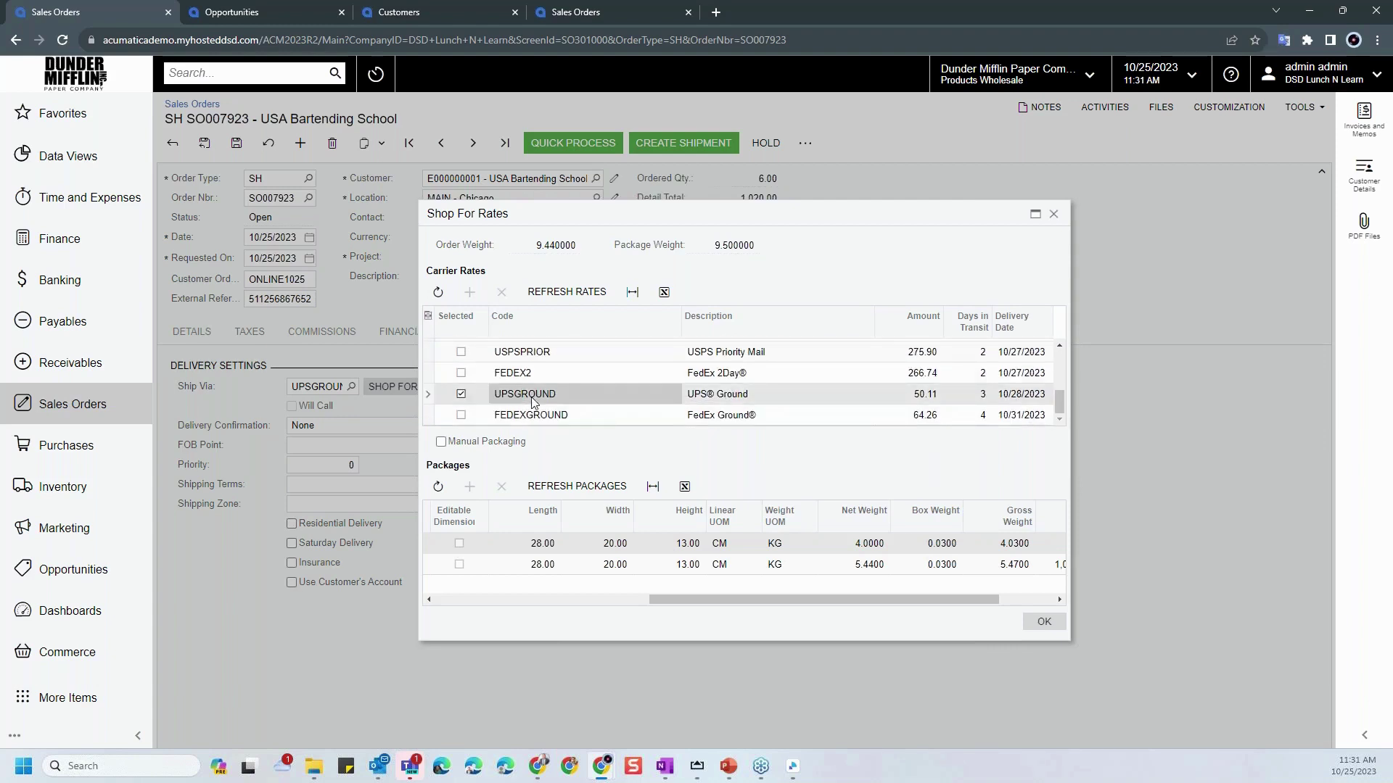
click(533, 417)
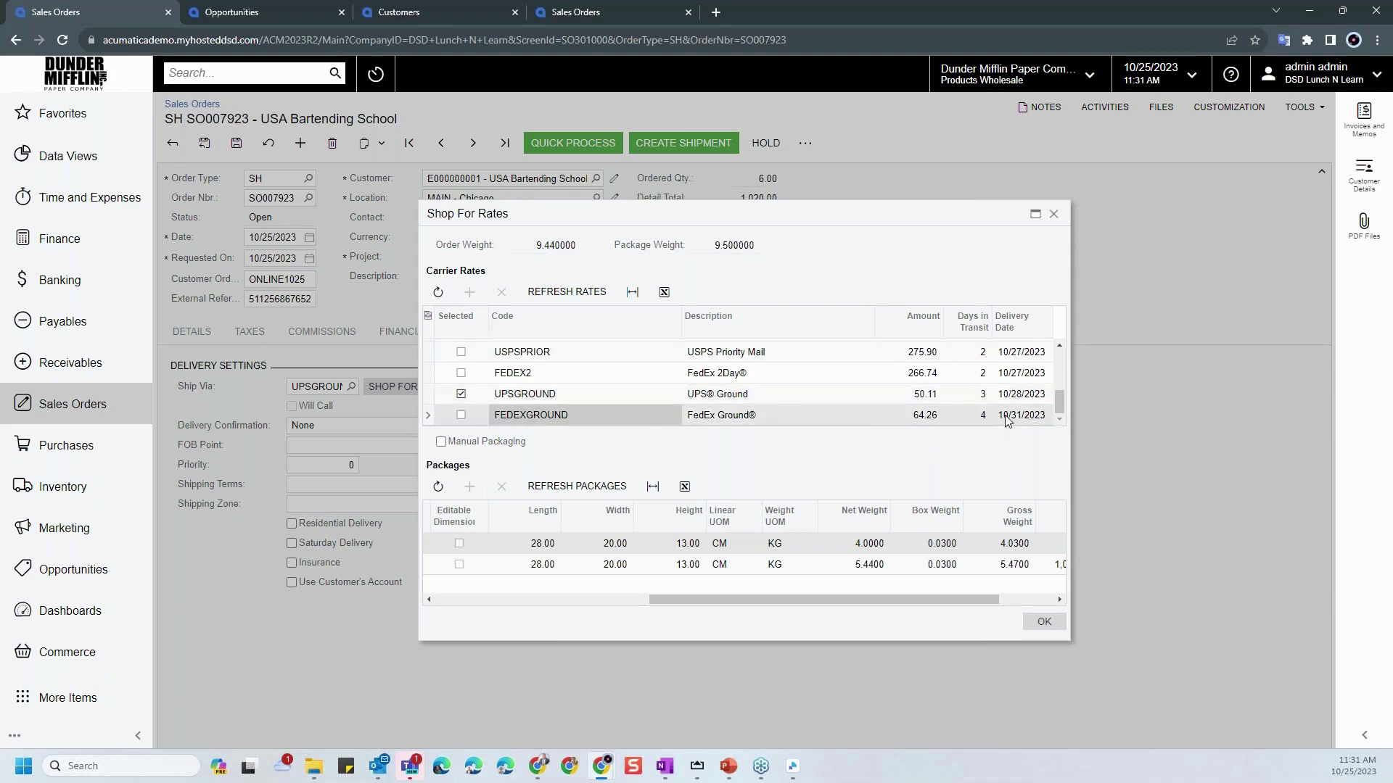
- Accept UPS Ground as the selected carrier rate and save the sales order
click(924, 398)
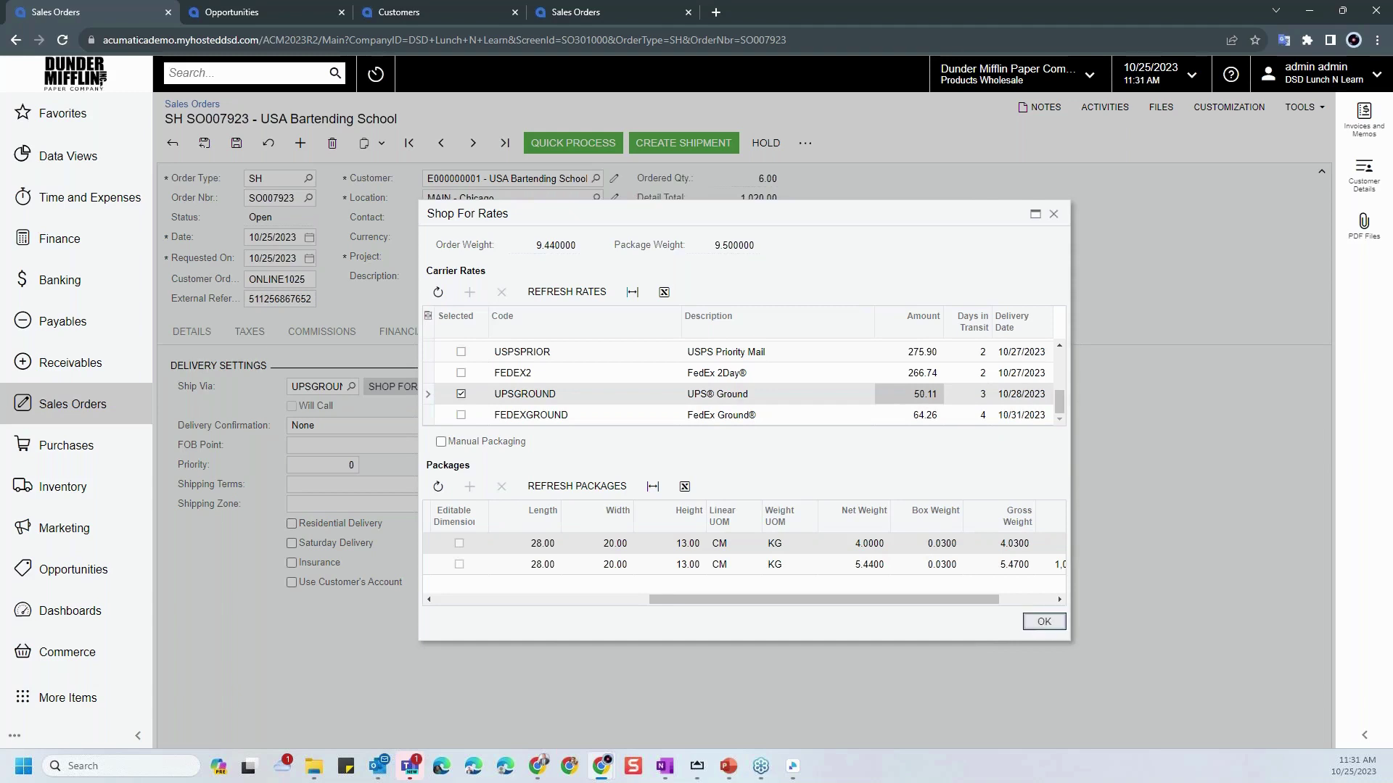
click(1043, 621)
click(236, 145)
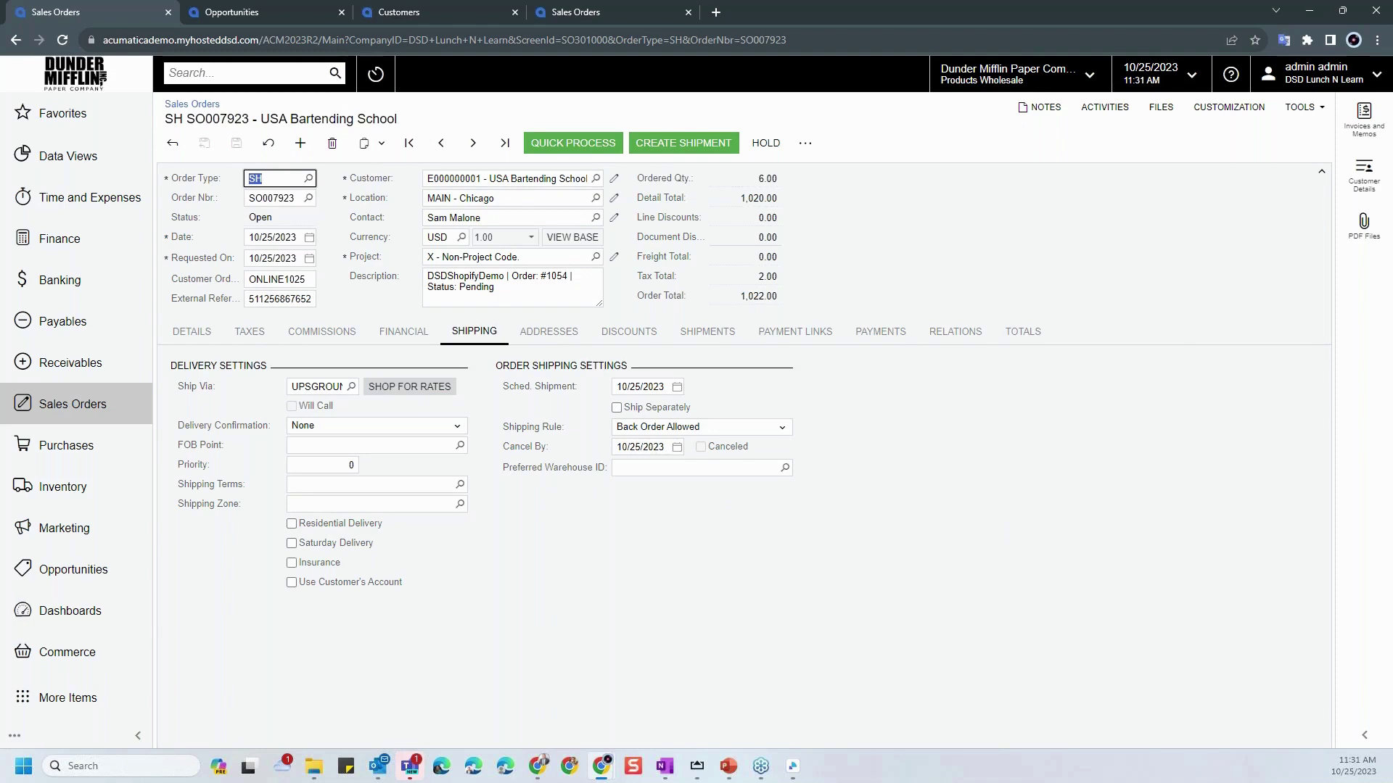
- Create a payment link for the sales order with the DSDACMPMTS processing center
key(alt+Tab)
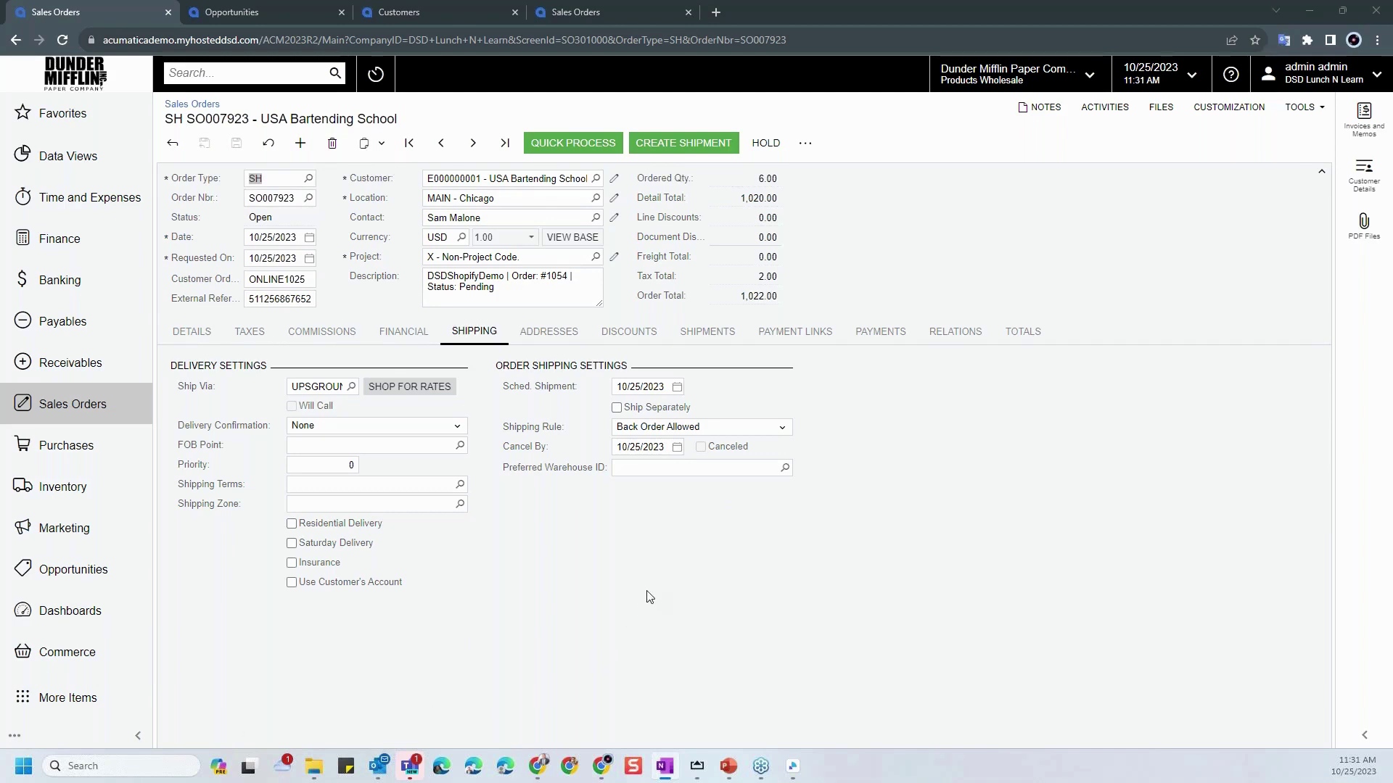
click(782, 341)
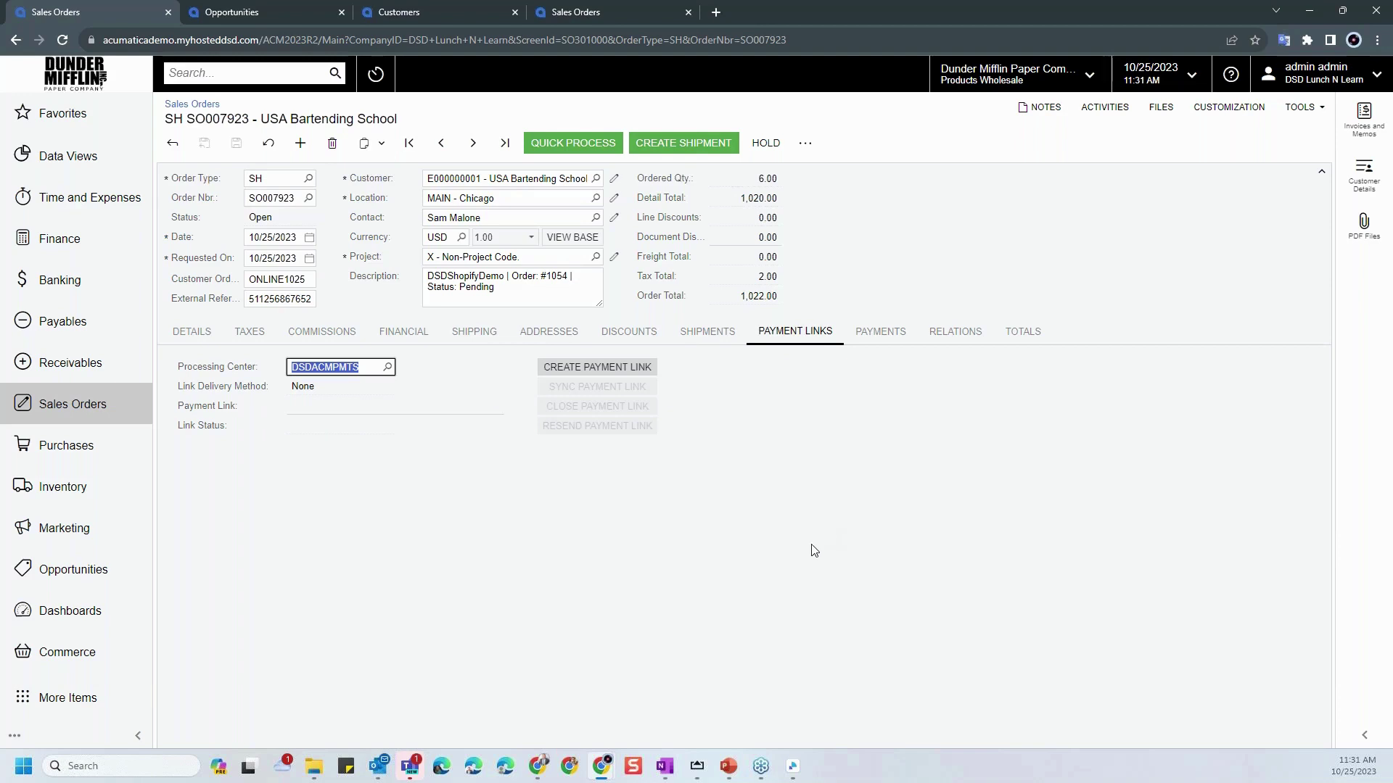
click(599, 367)
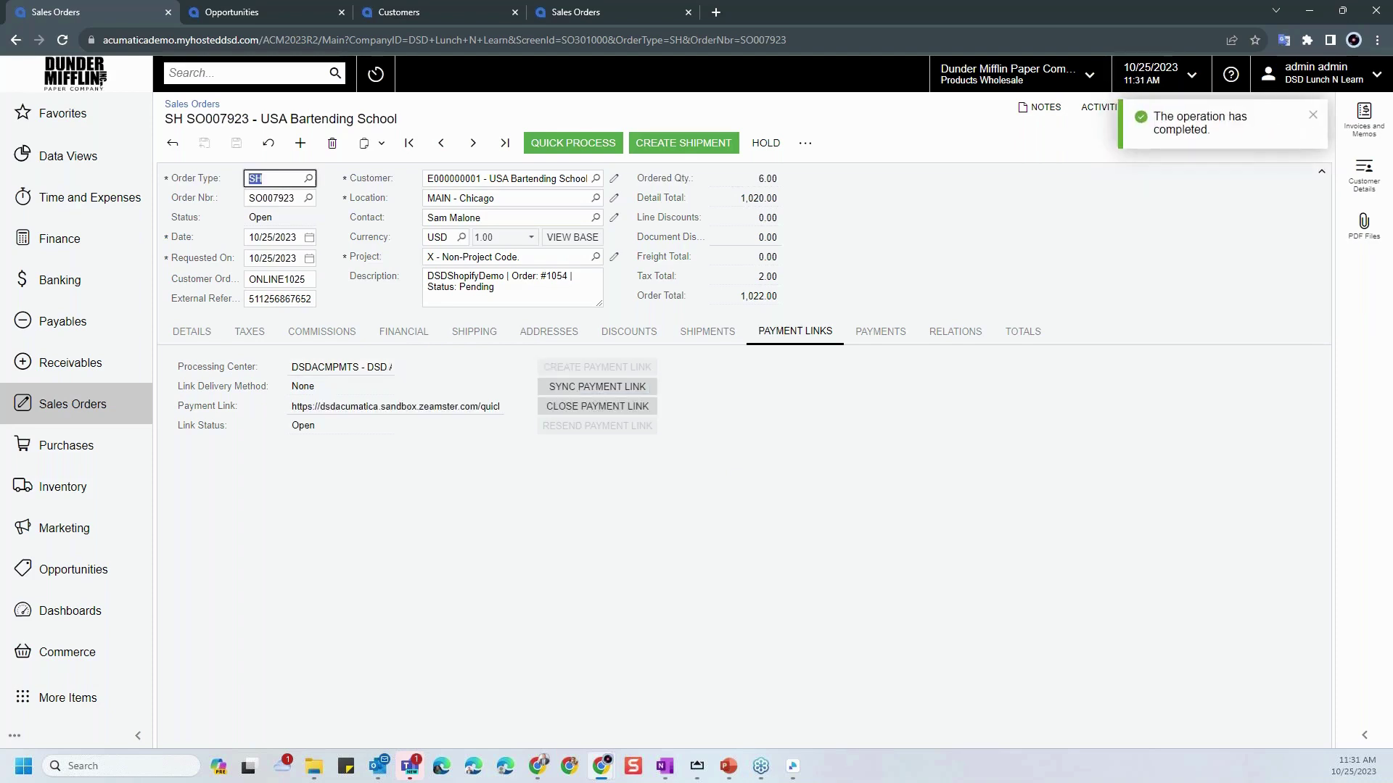
- Copy the order's payment link and open it in a new browser tab to view the customer's payment page
click(433, 409)
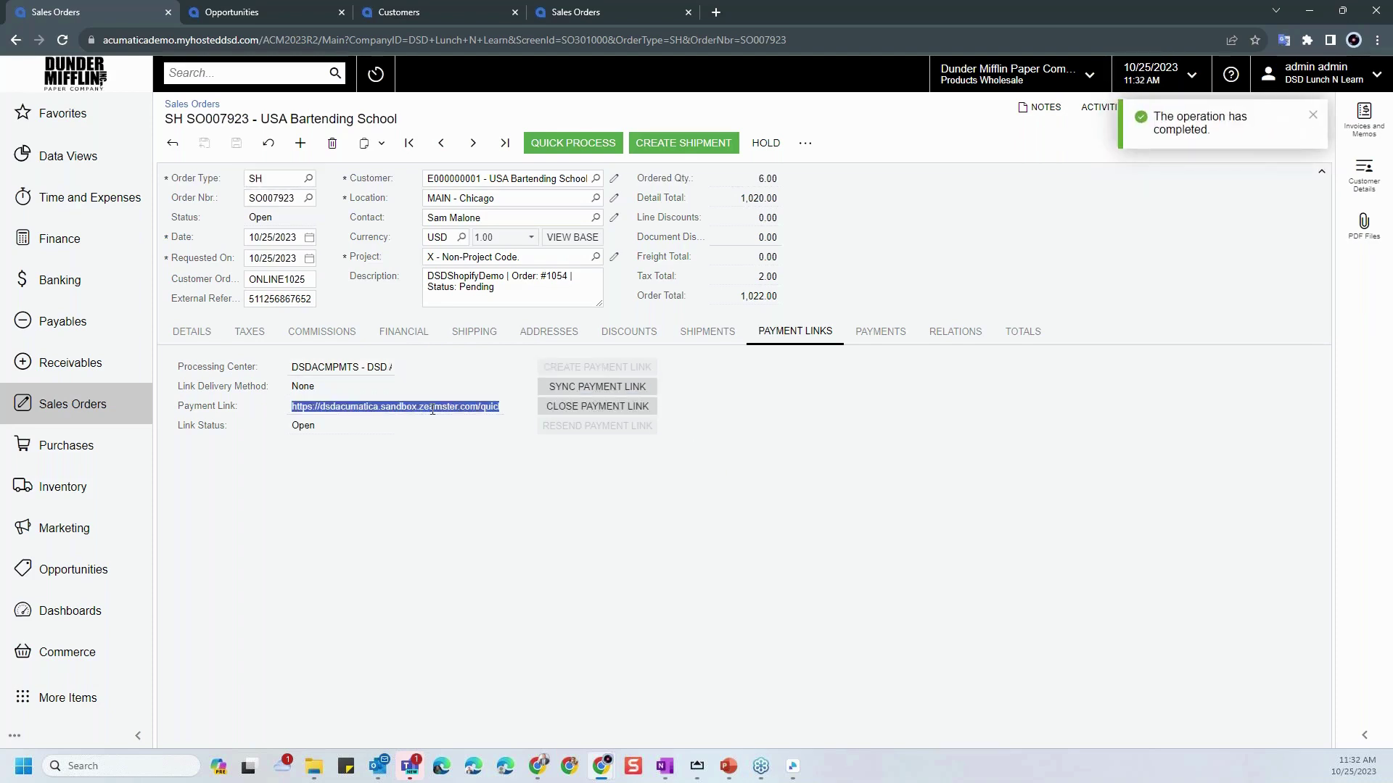
click(716, 13)
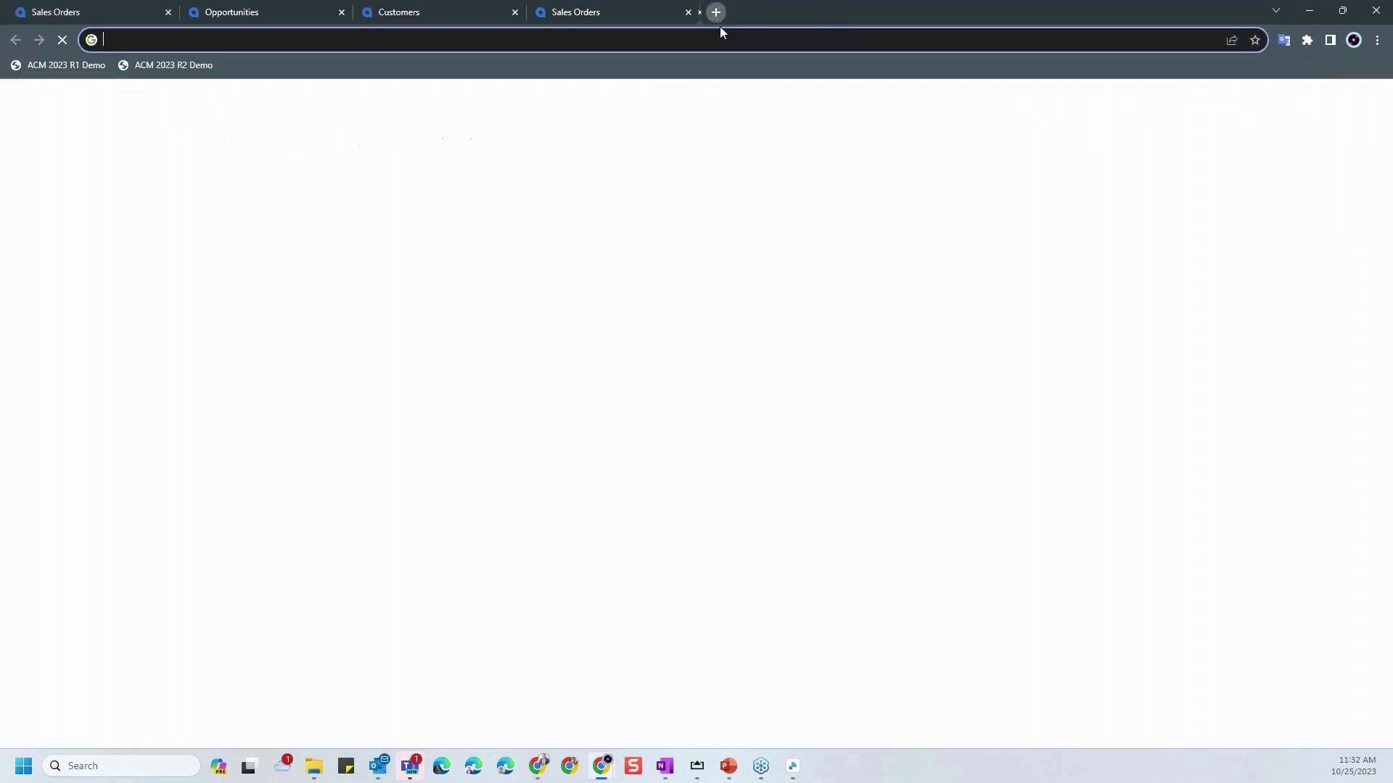
text(https://dsdacumatica.sandbox.zeamster.com/#/quickinvoicepay/11ee7364c70069fc886f11c9)
key(Return)
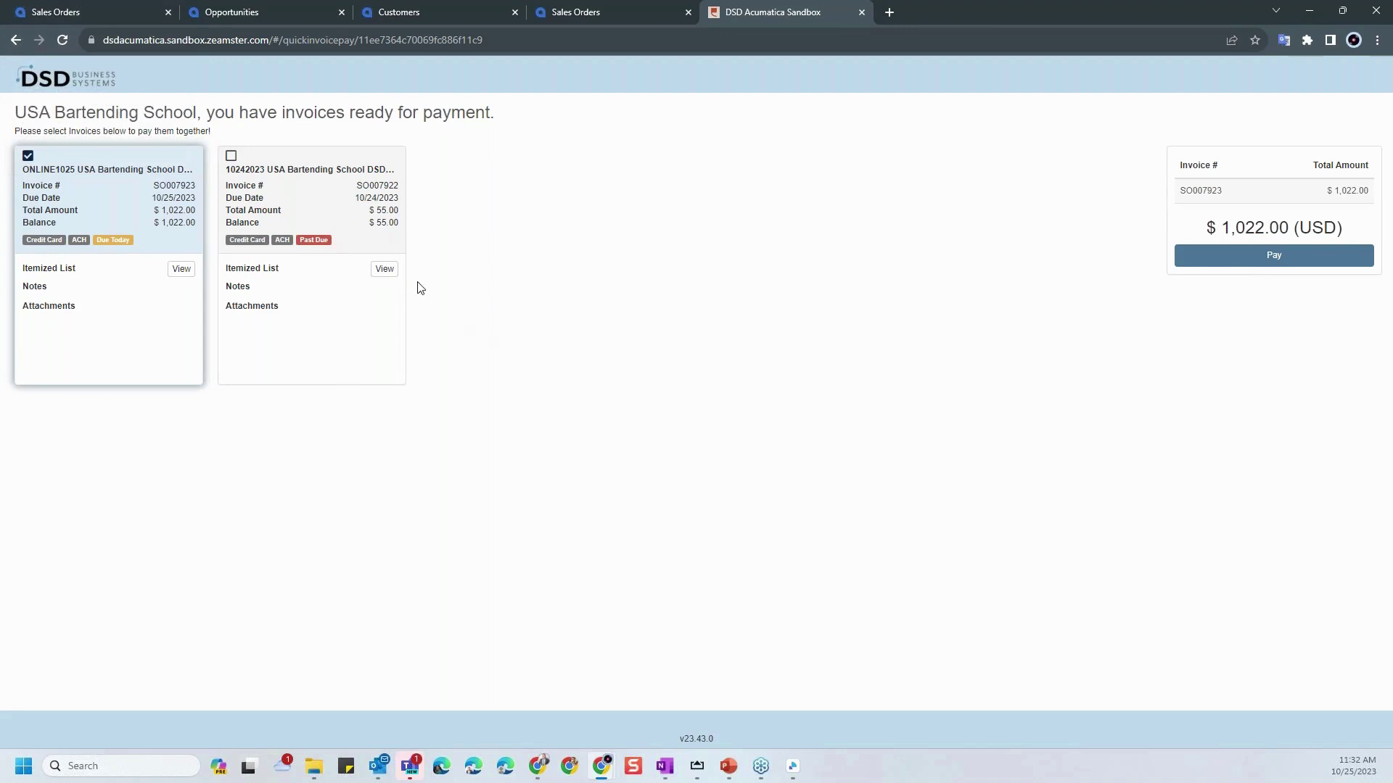
- Return to the sales order and create a shipment dated 10/25/2023 from the WHOLESALE warehouse
click(121, 13)
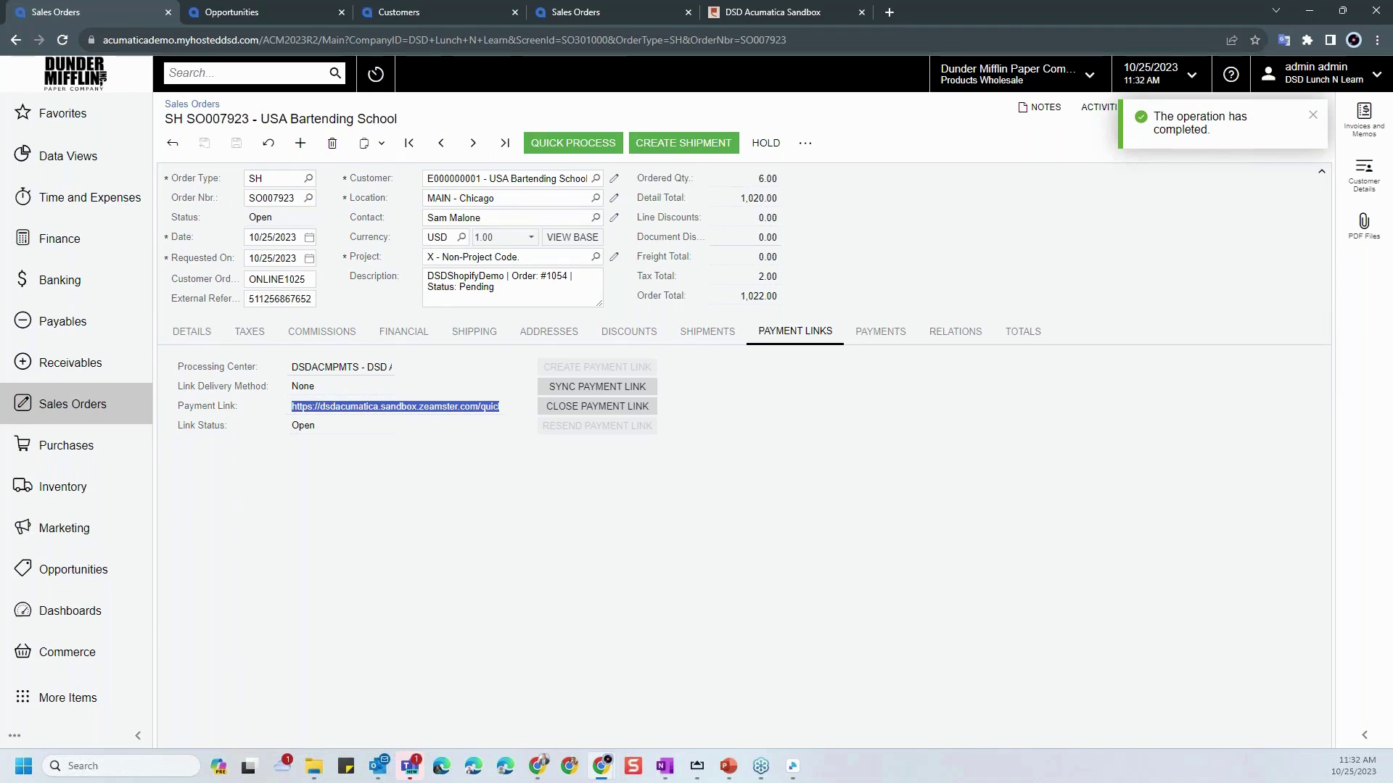
key(alt+Tab)
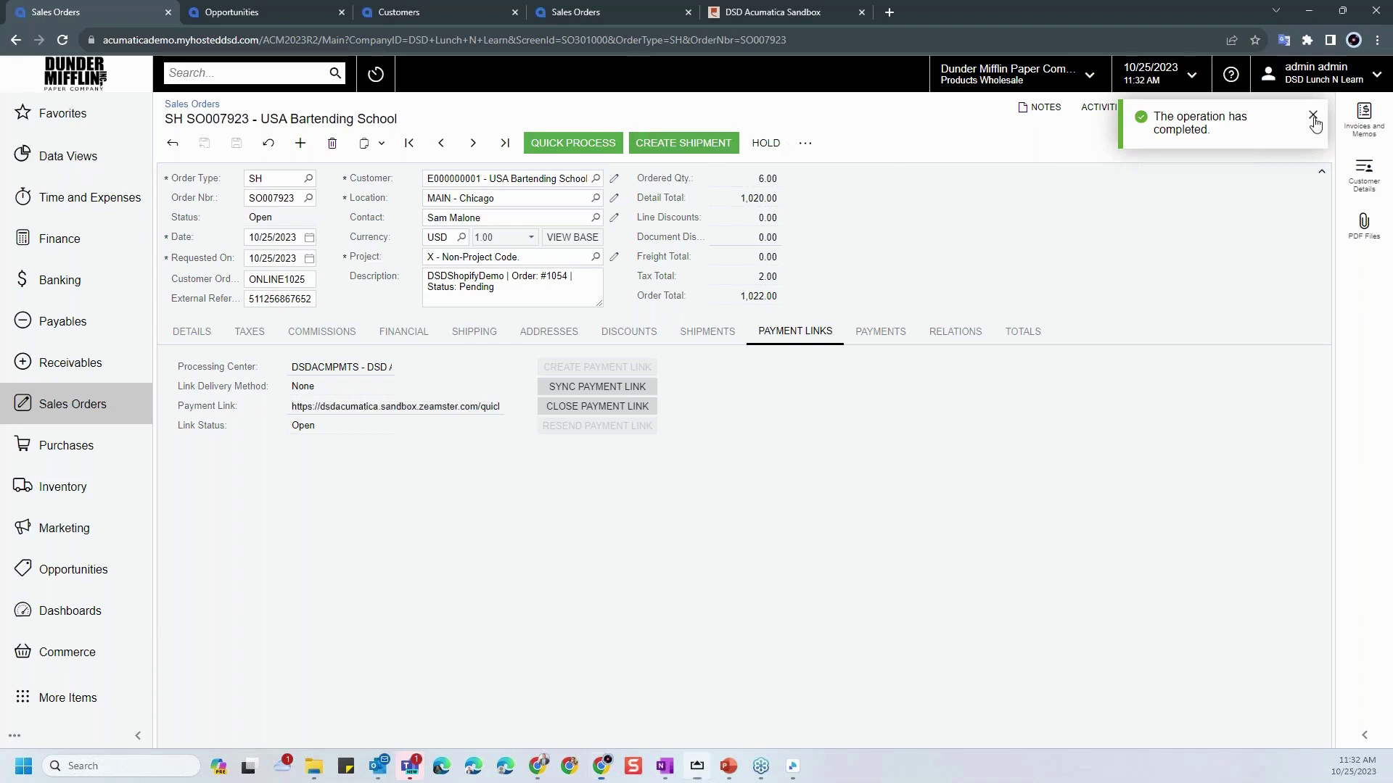
click(690, 149)
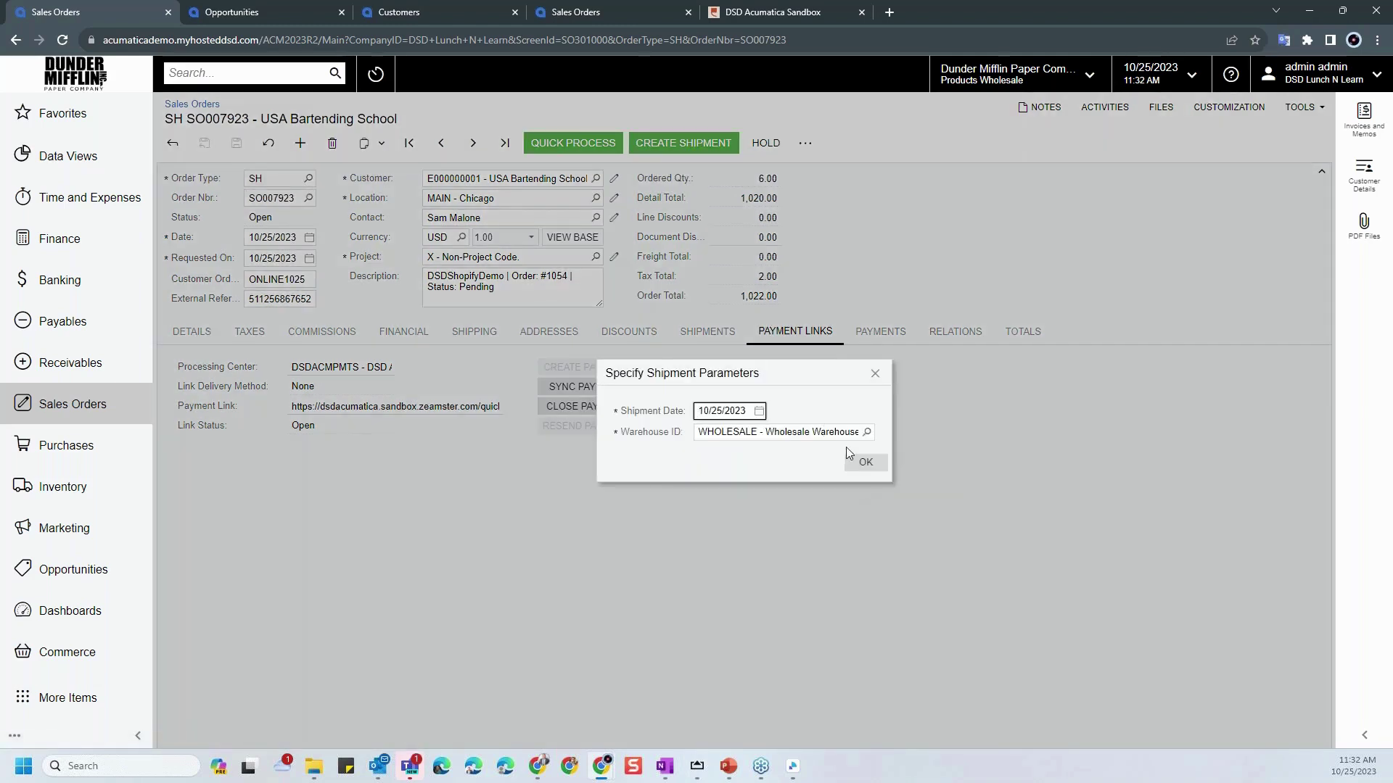
click(868, 463)
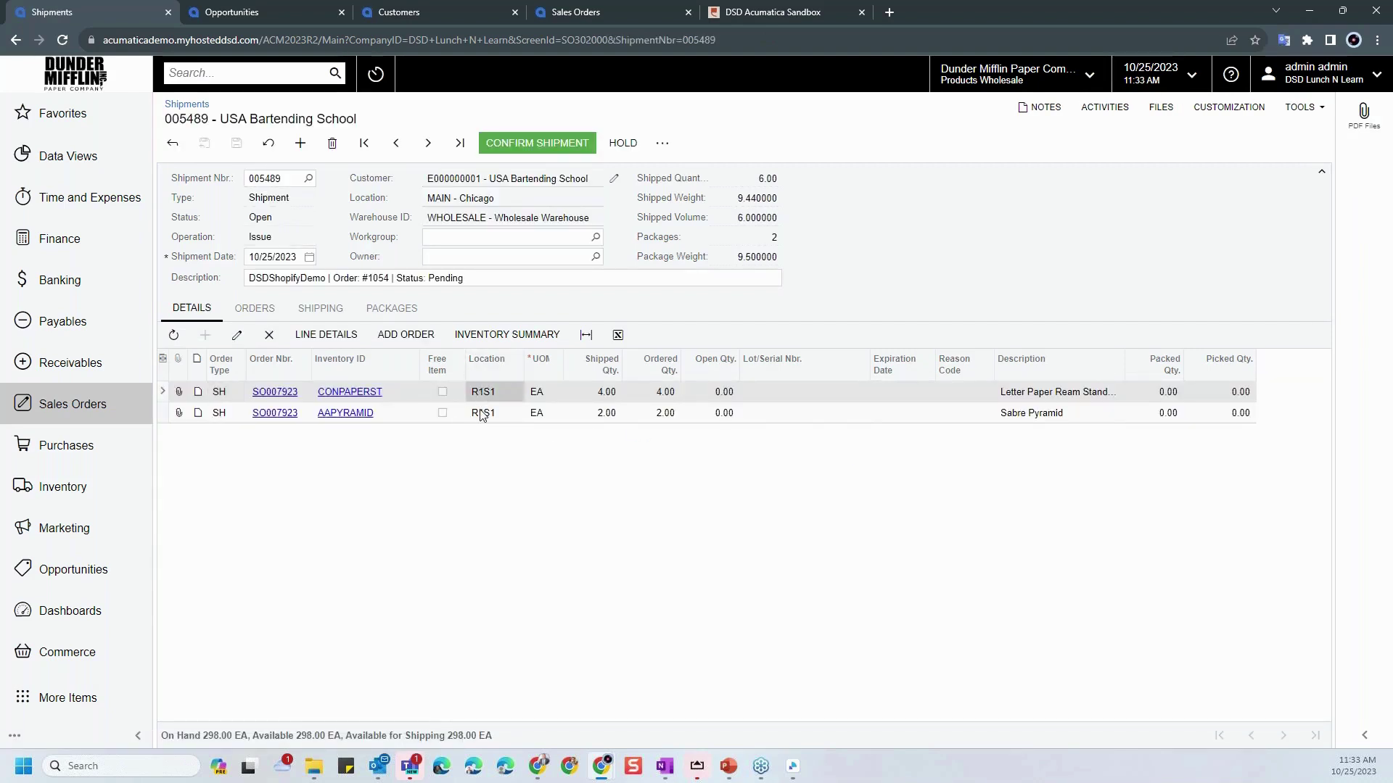
- Check the location of both shipment lines and browse the available locations for the Letter Paper Ream line without changing it
click(481, 415)
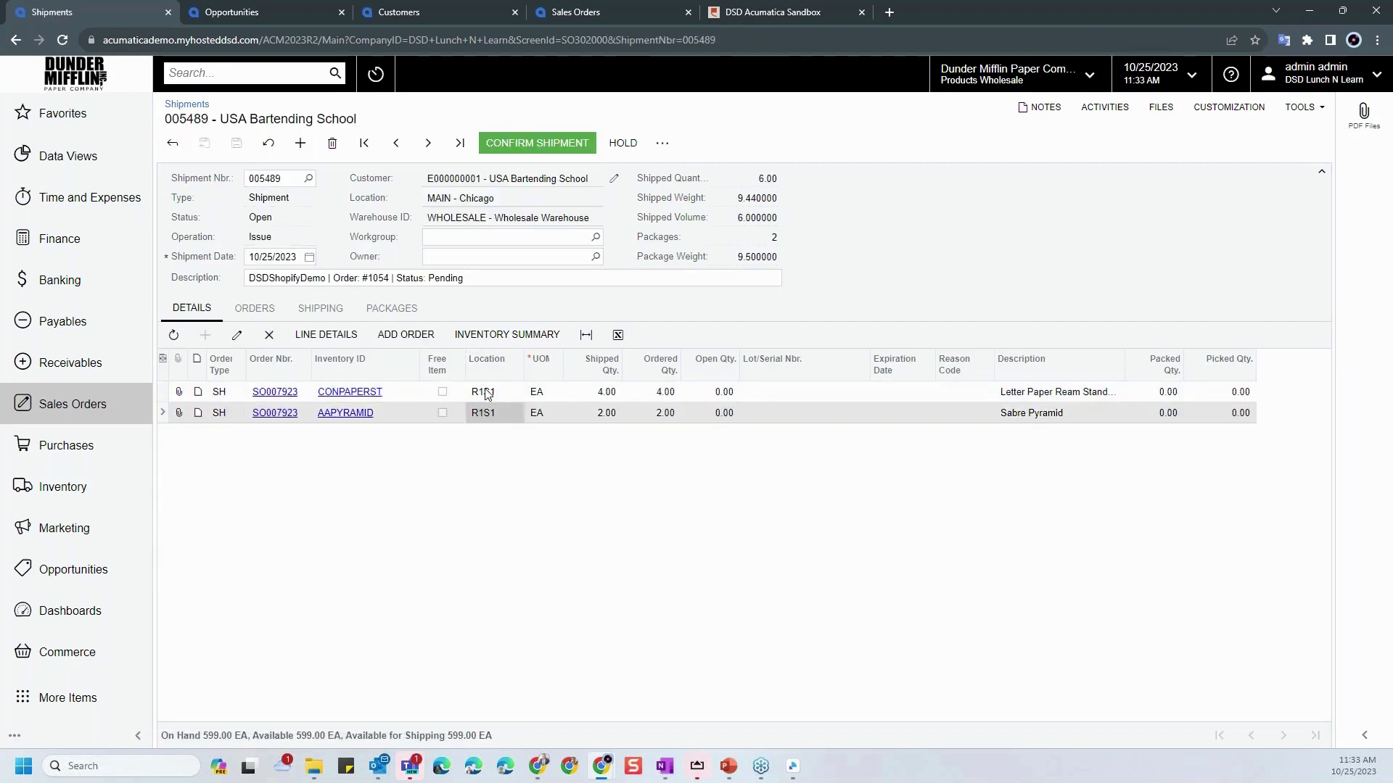
click(484, 392)
click(484, 393)
click(529, 392)
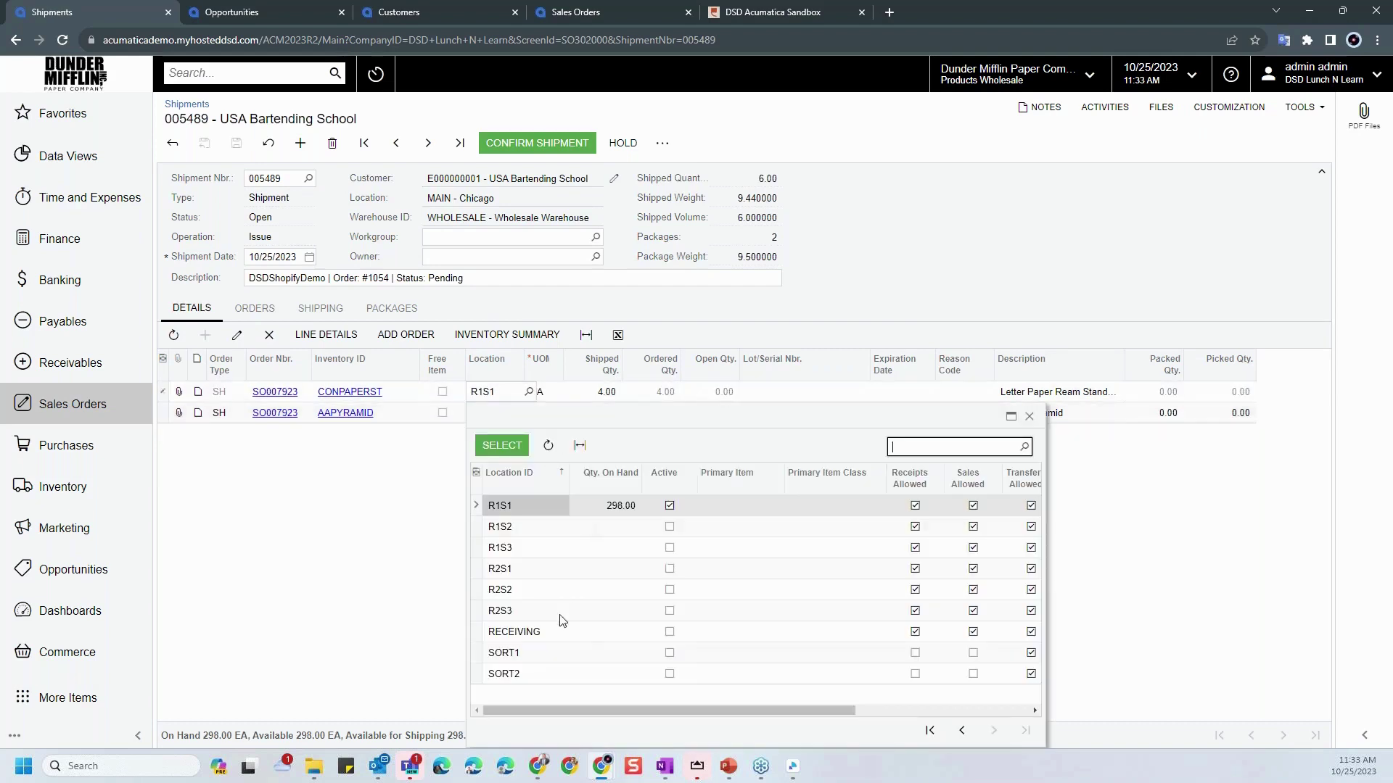
click(960, 730)
click(994, 729)
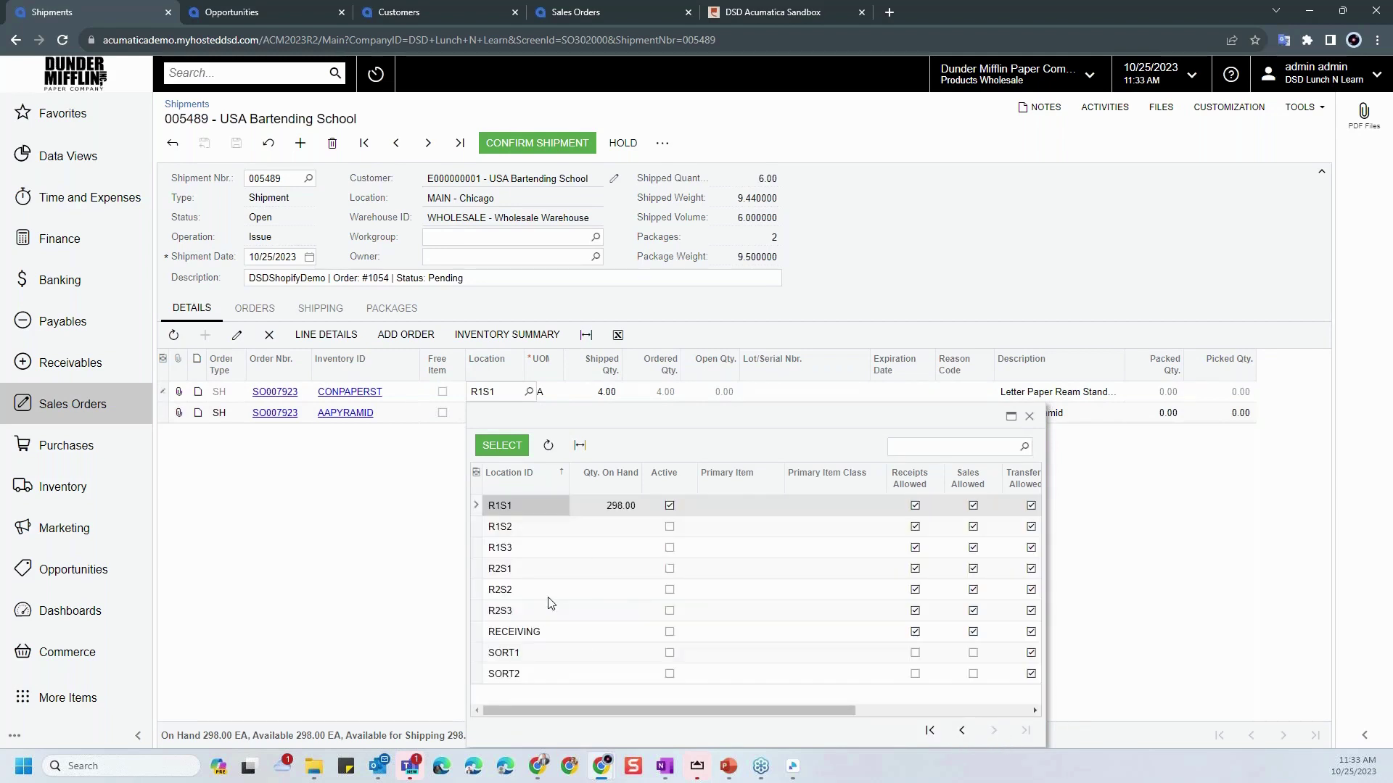
click(1029, 416)
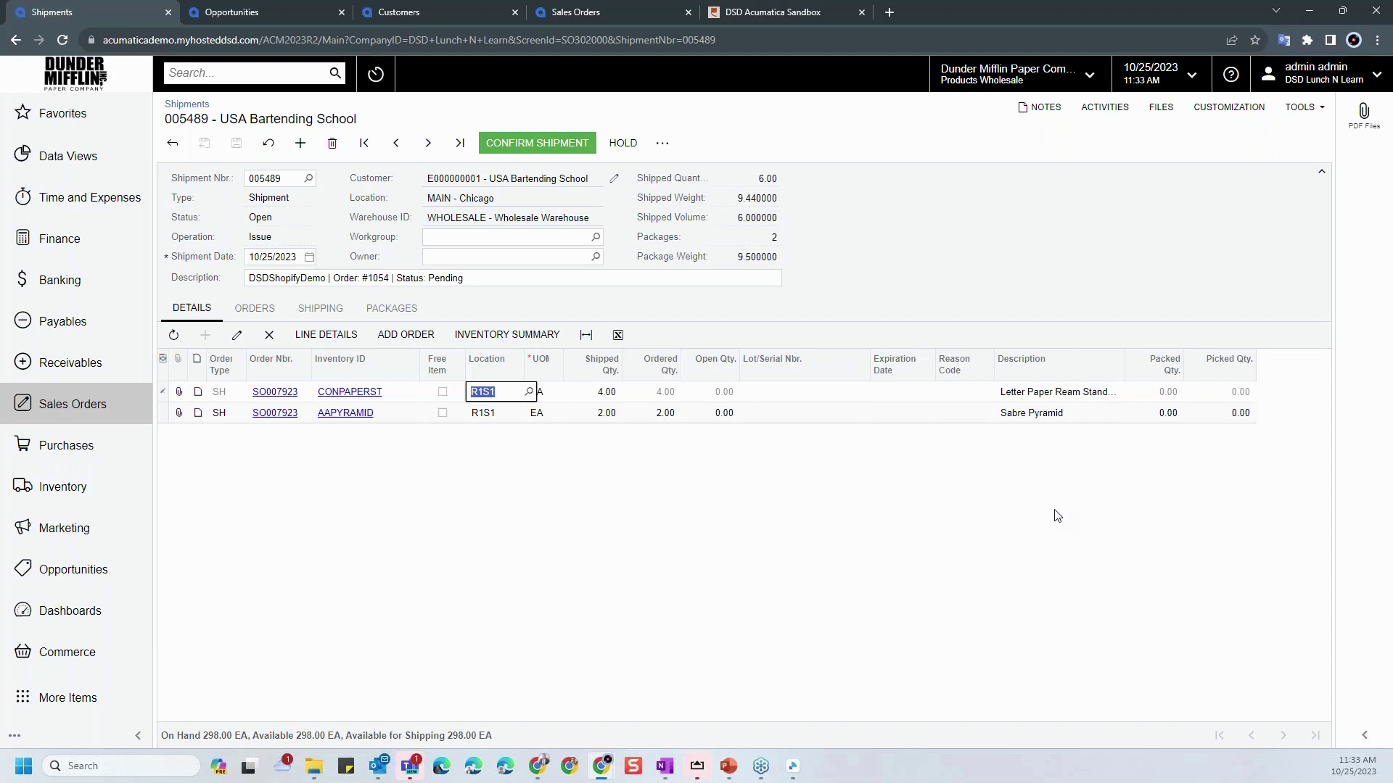
- Remove the second MEDIUM package from the shipment and save it
click(391, 308)
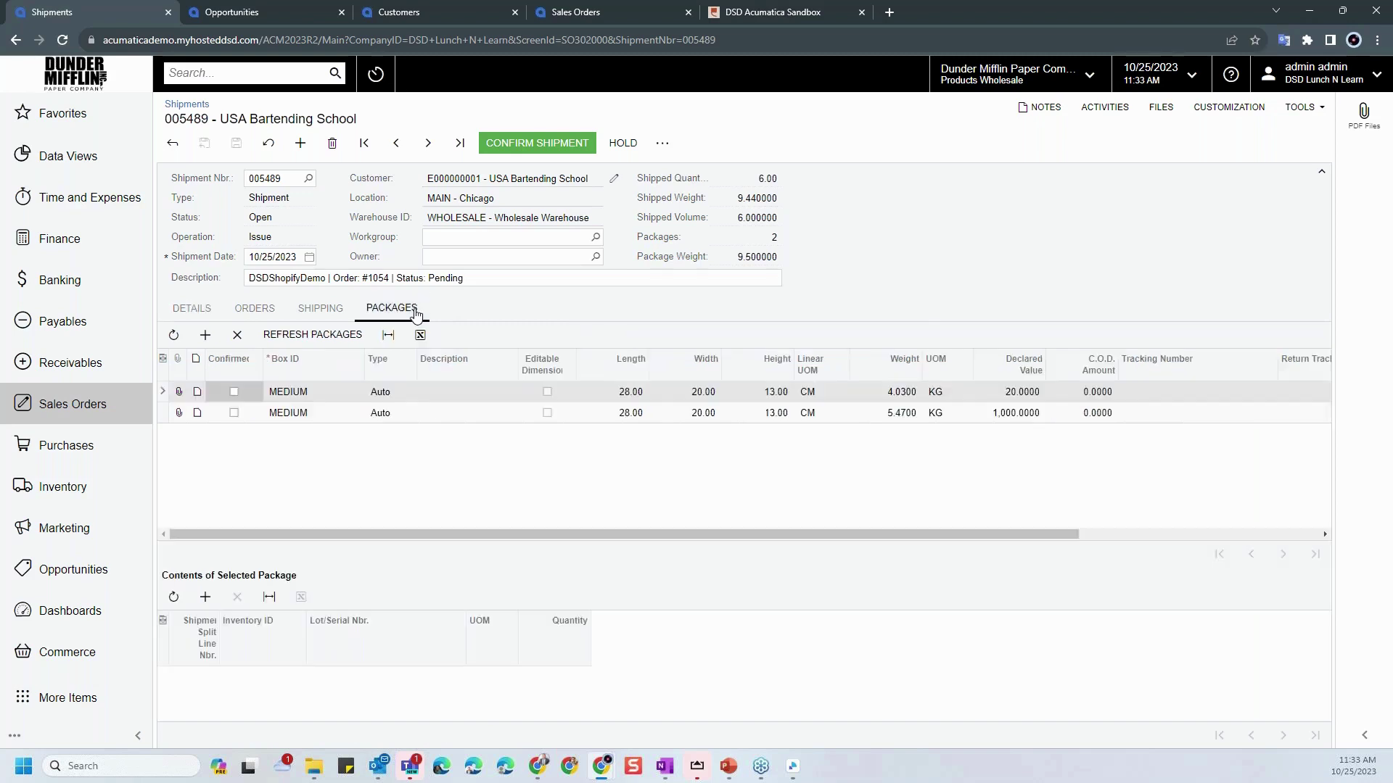
click(308, 413)
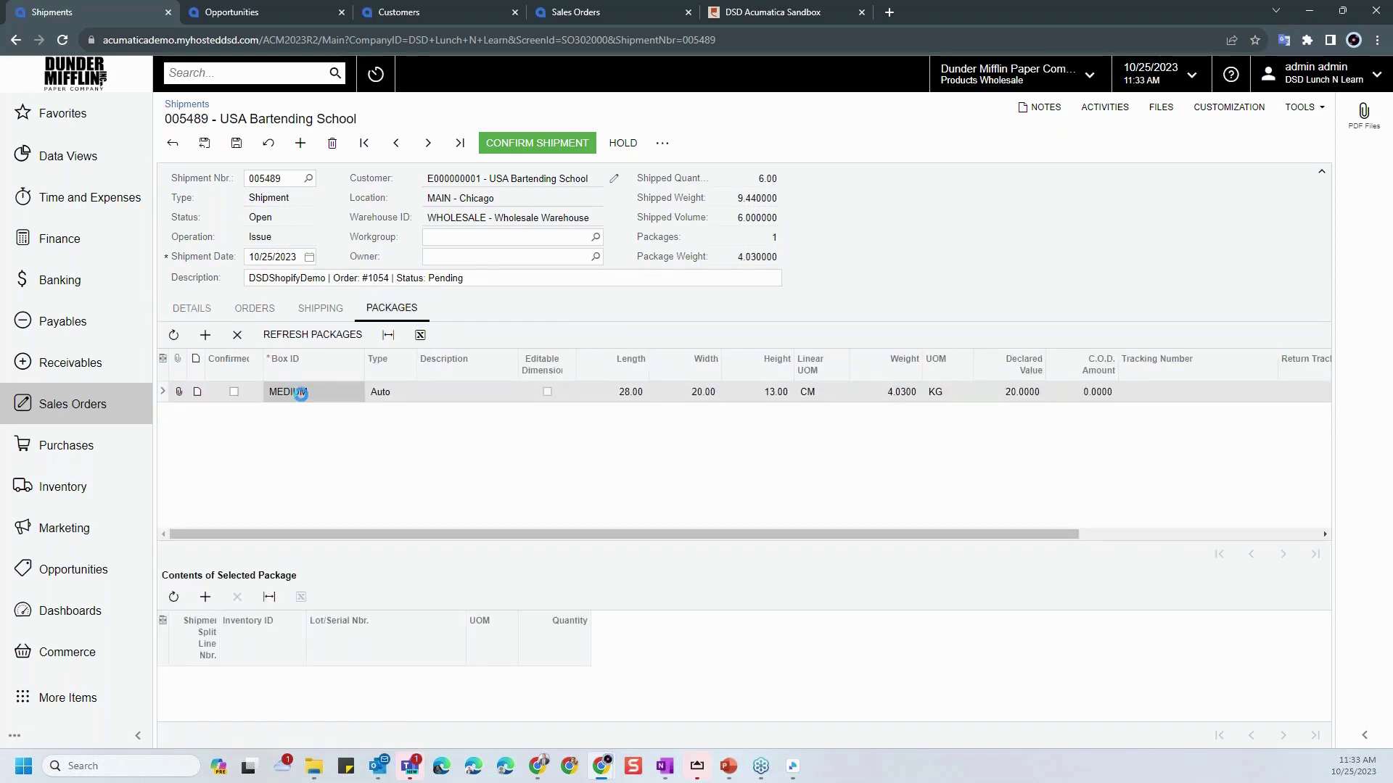
- Go back to the shipment's line details and print its pick list
click(191, 308)
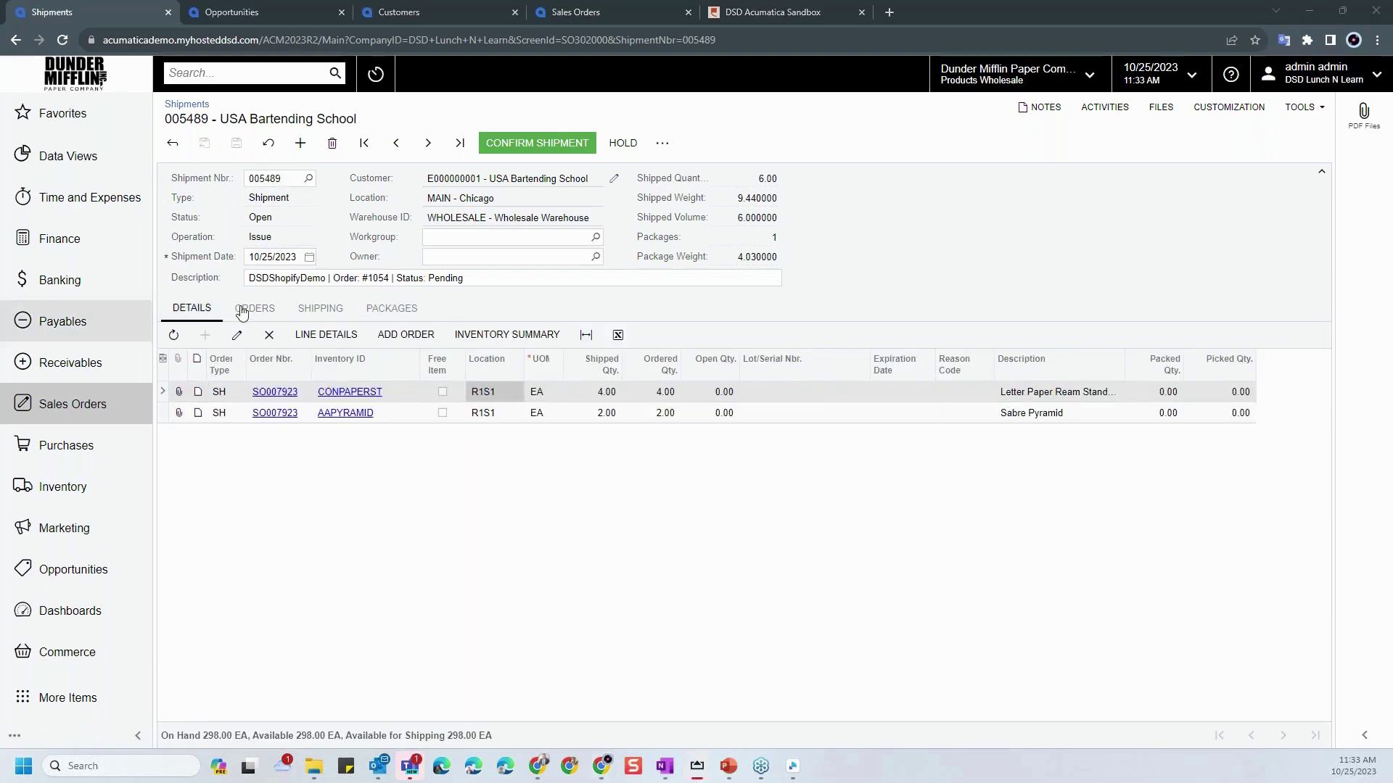
click(665, 145)
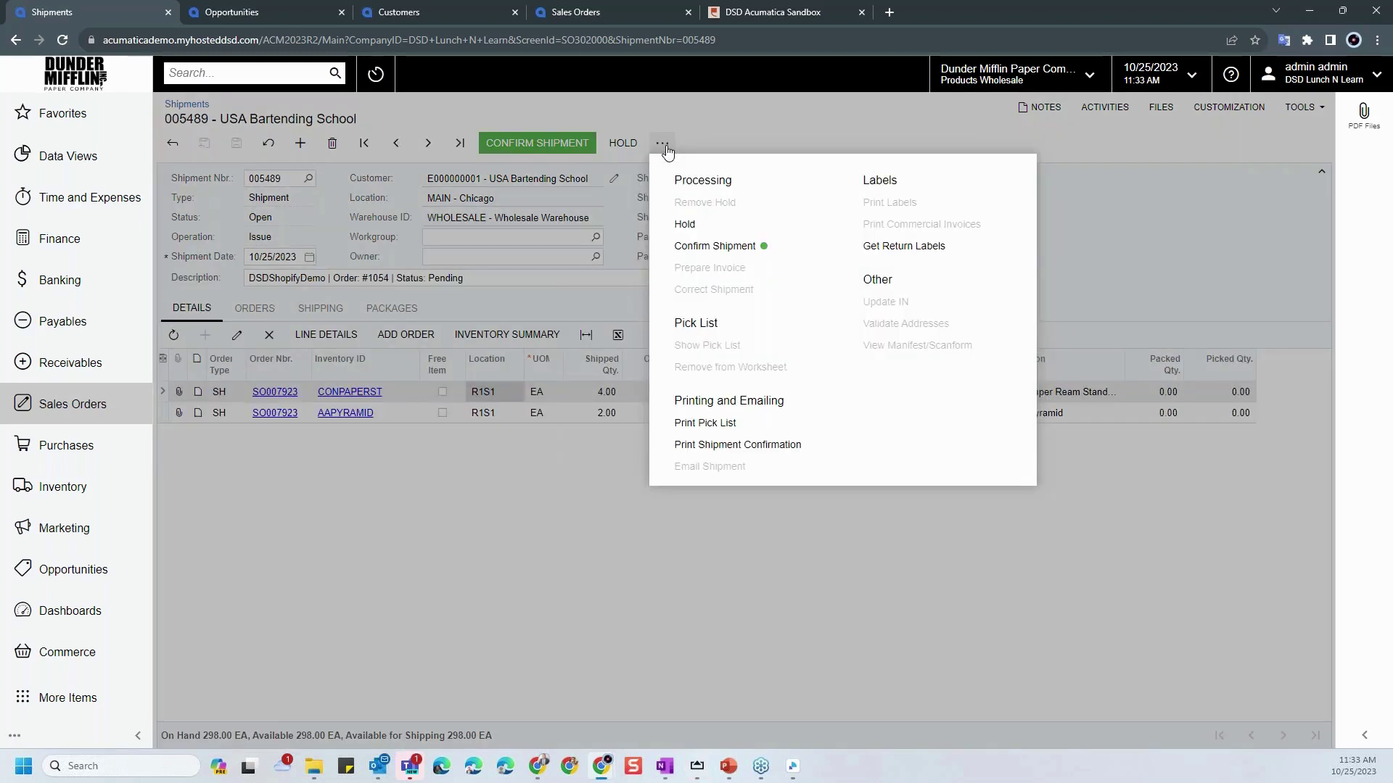
click(705, 425)
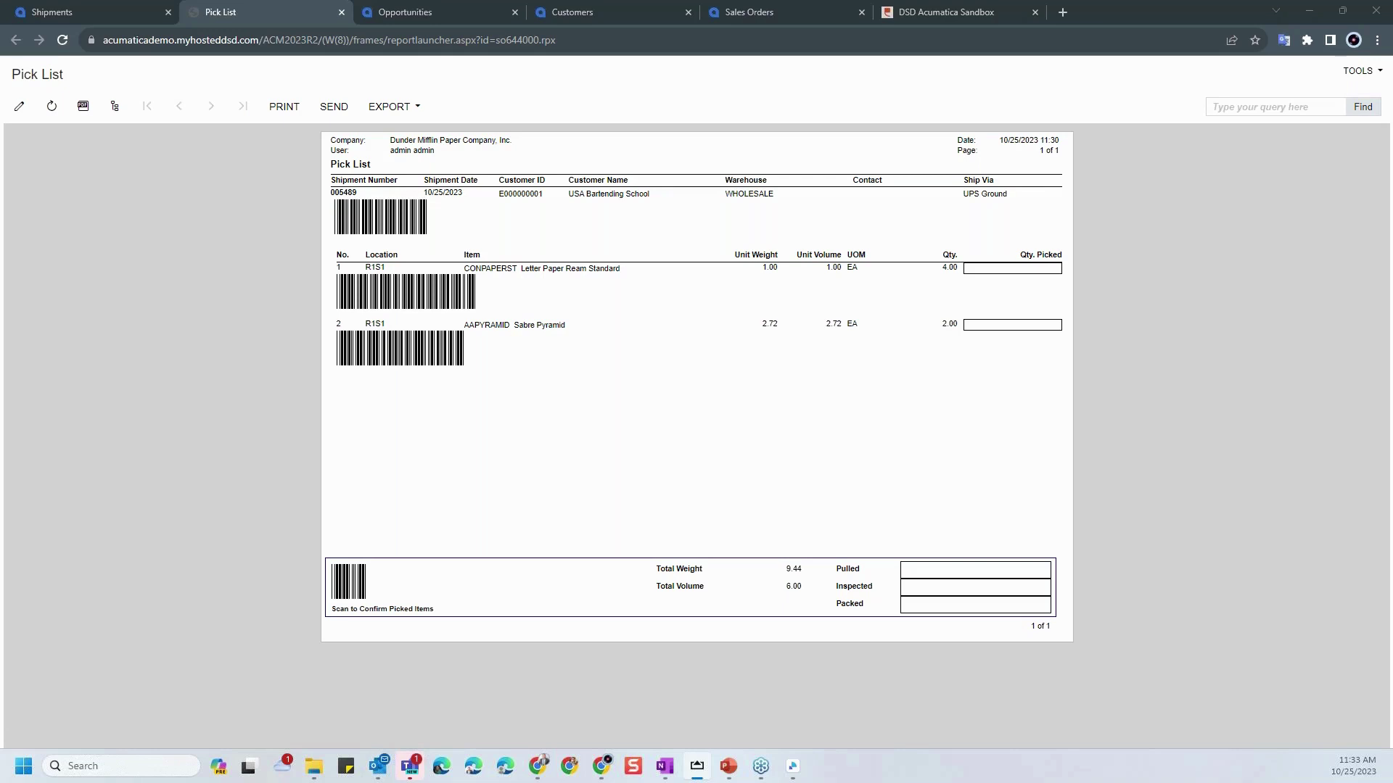
- Pick the shipment's items from location R1S1 in the mobile Pick, Pack, and Ship screen, setting the Sabre Pyramid quantity to 2
drag(43, 167, 1129, 129)
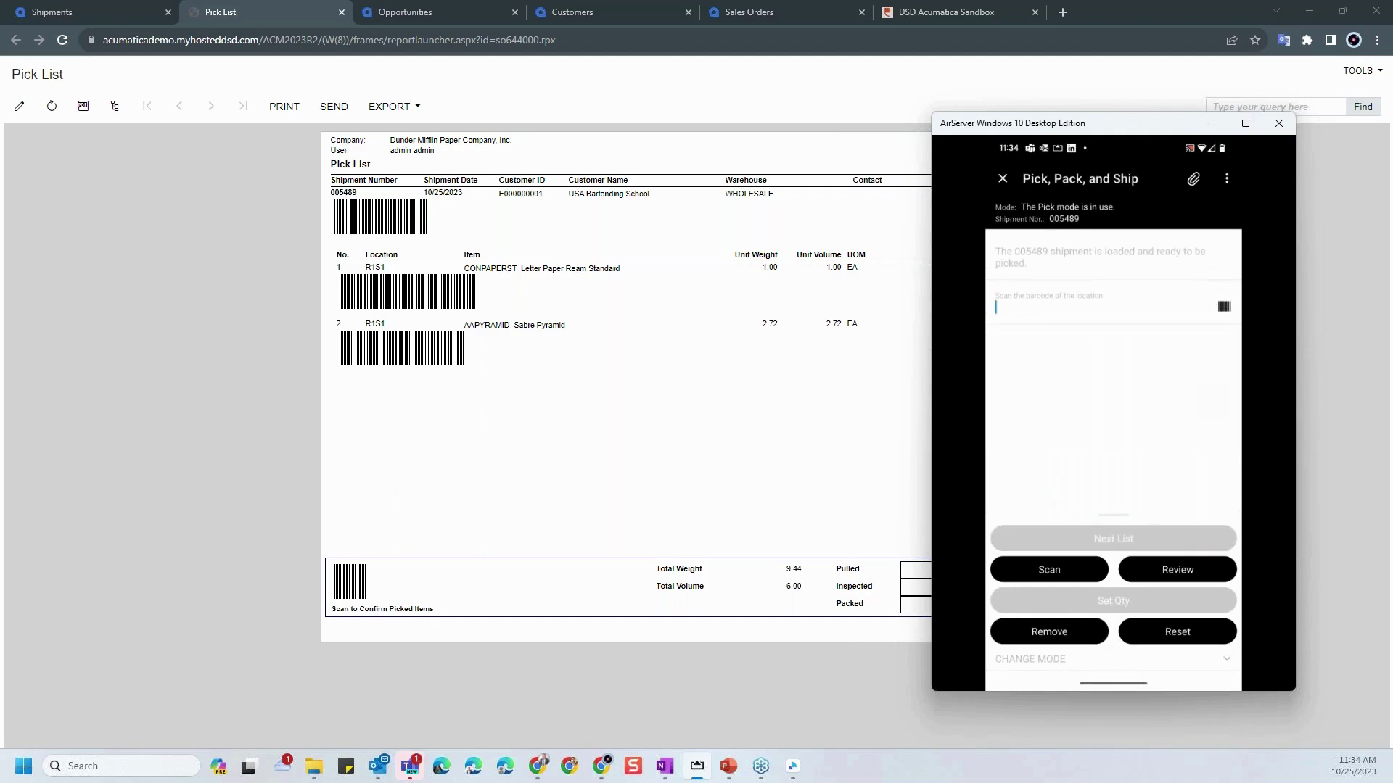
click(1089, 307)
text(r1s1)
key(Return)
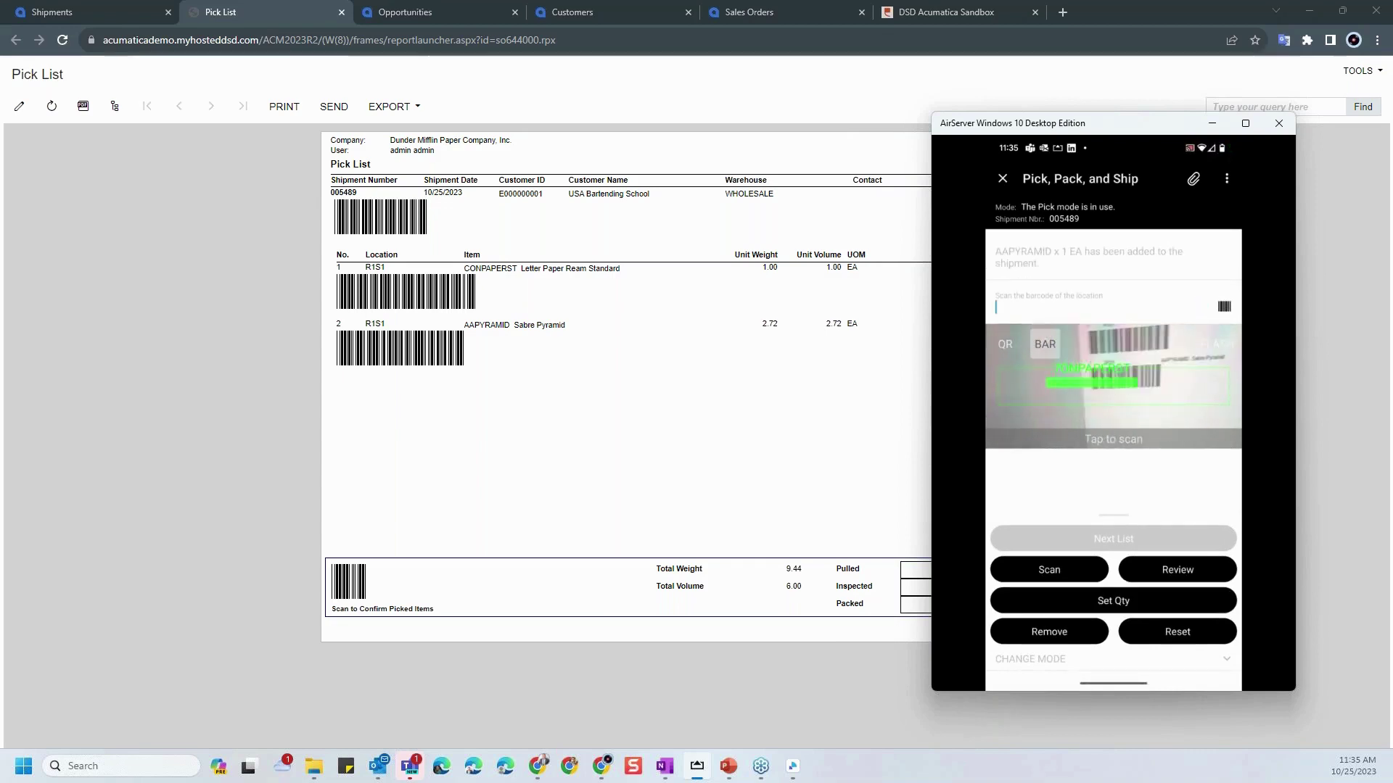
mouse_move(1083, 129)
mouse_down()
mouse_move(1158, 123)
mouse_move(1088, 120)
mouse_up()
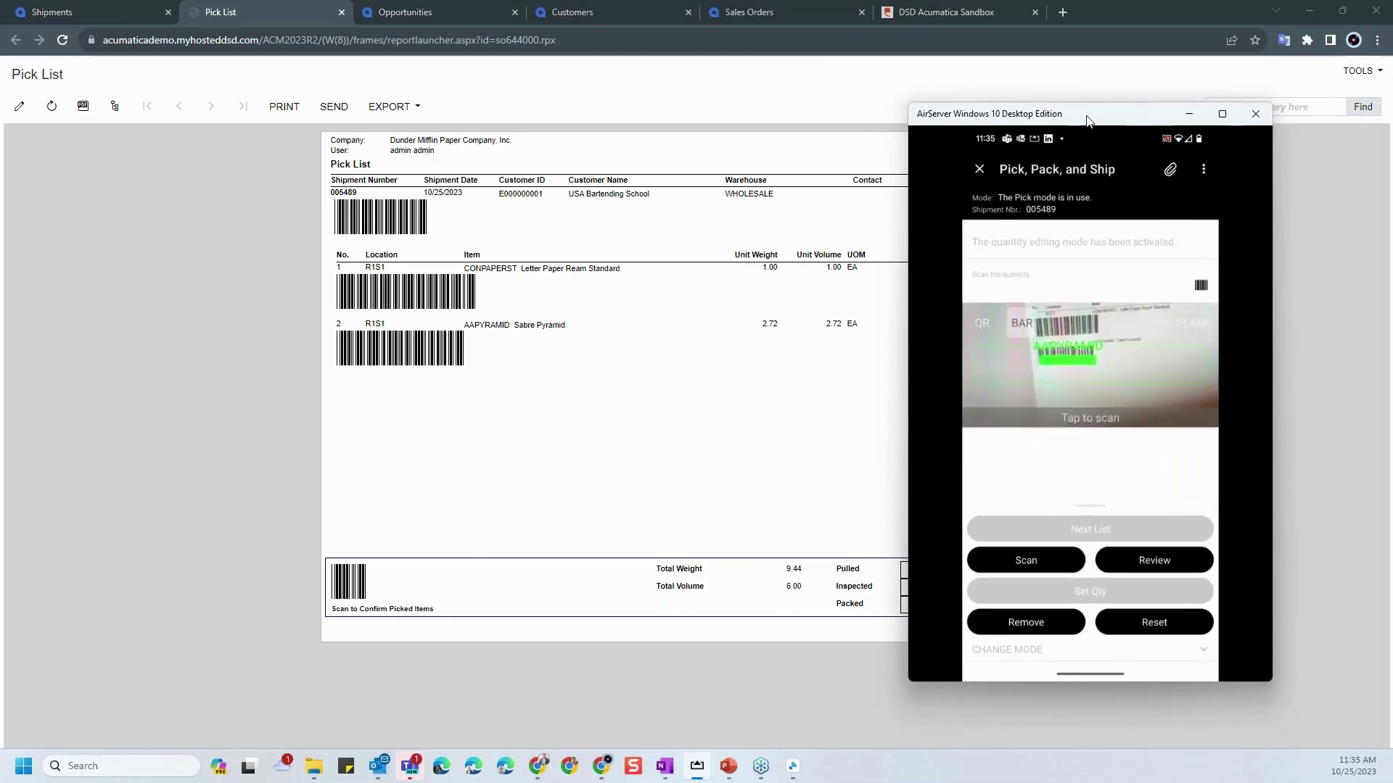
text(2)
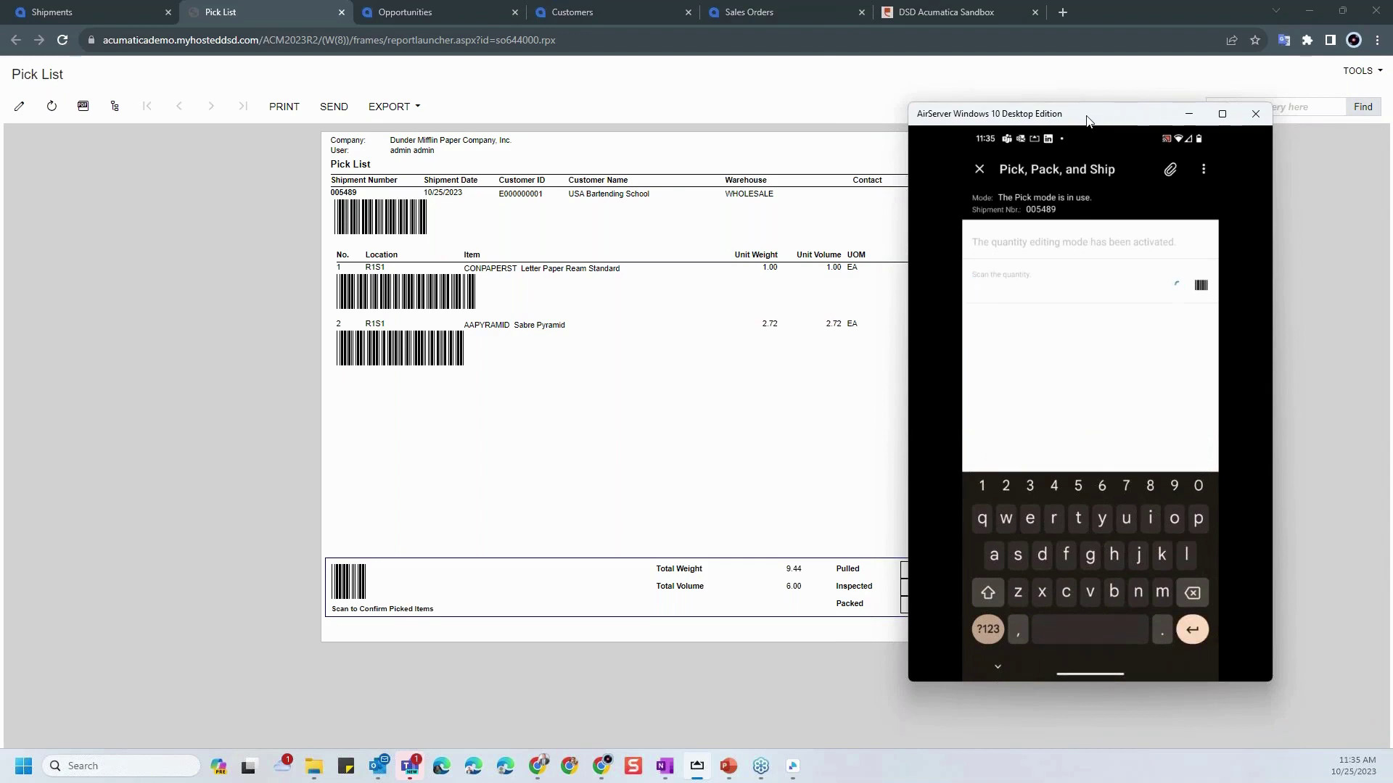
key(Return)
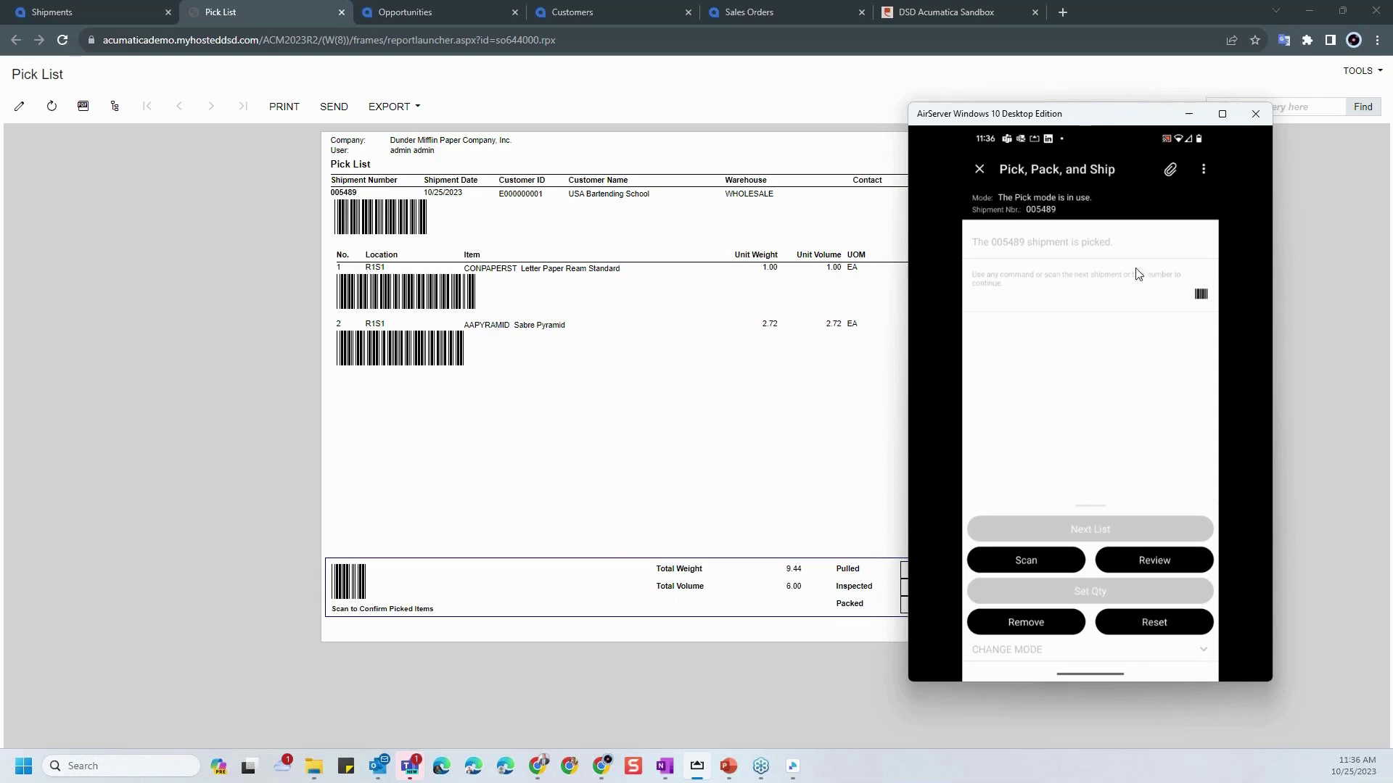
- Change the mobile screen to Pack mode to pack the picked items, and confirm the shipment
click(1208, 655)
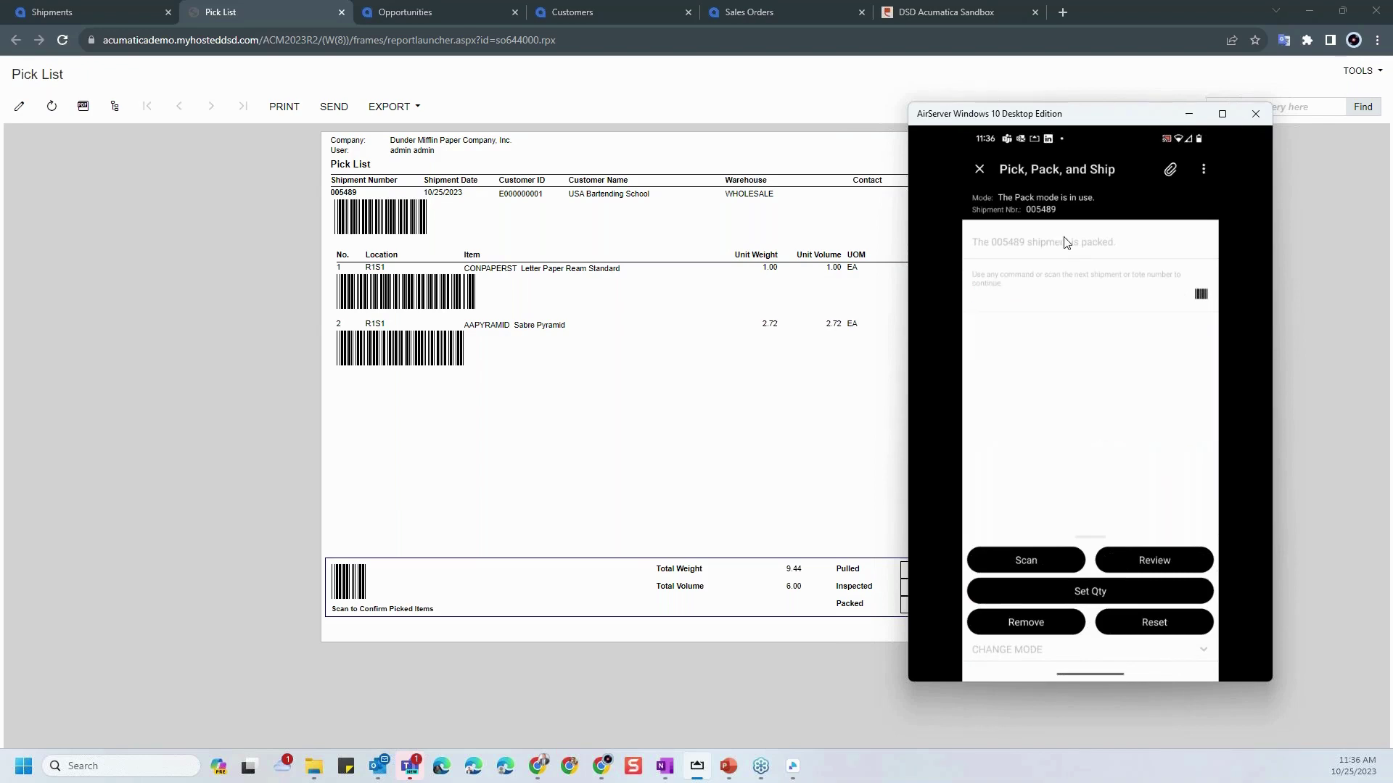
click(1204, 170)
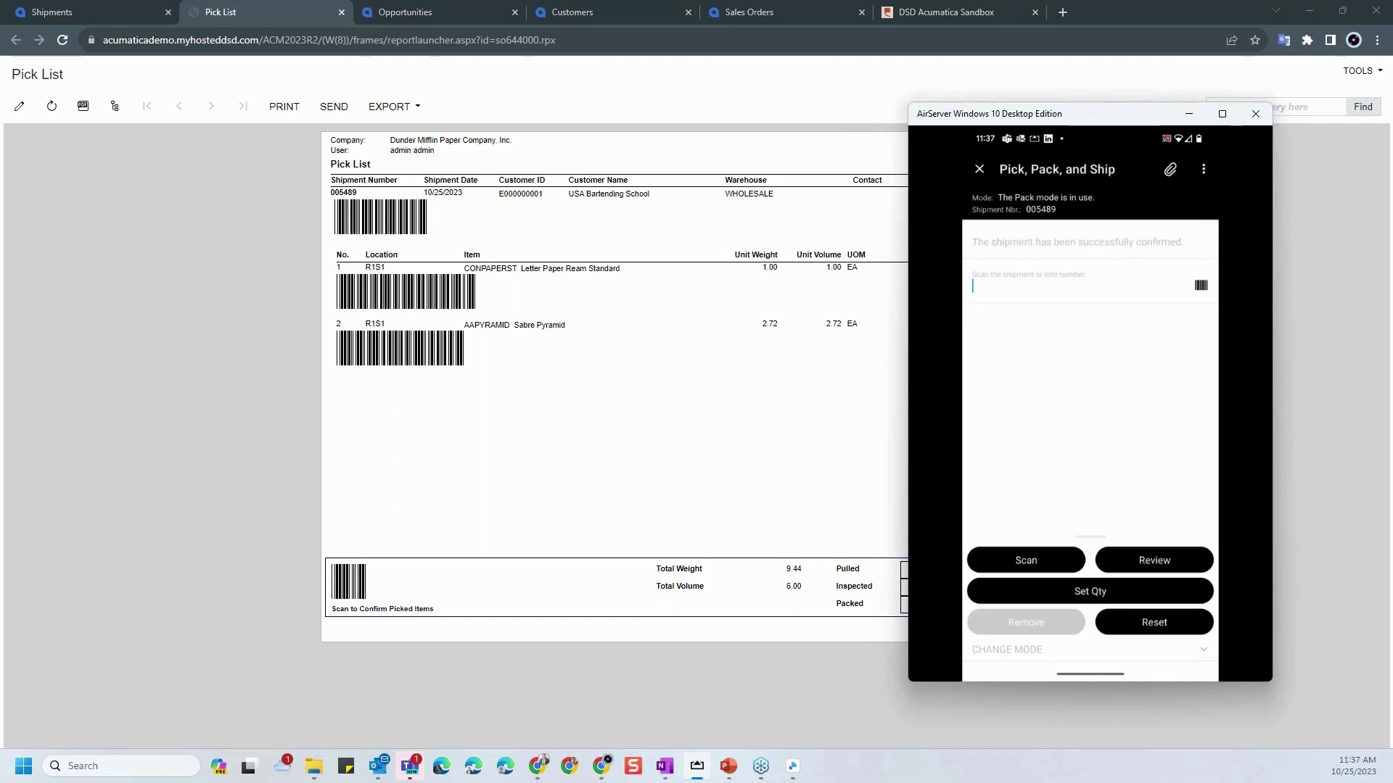
- Refresh the shipment record and check its MEDIUM package and the attached UPS Ground shipping label
click(91, 15)
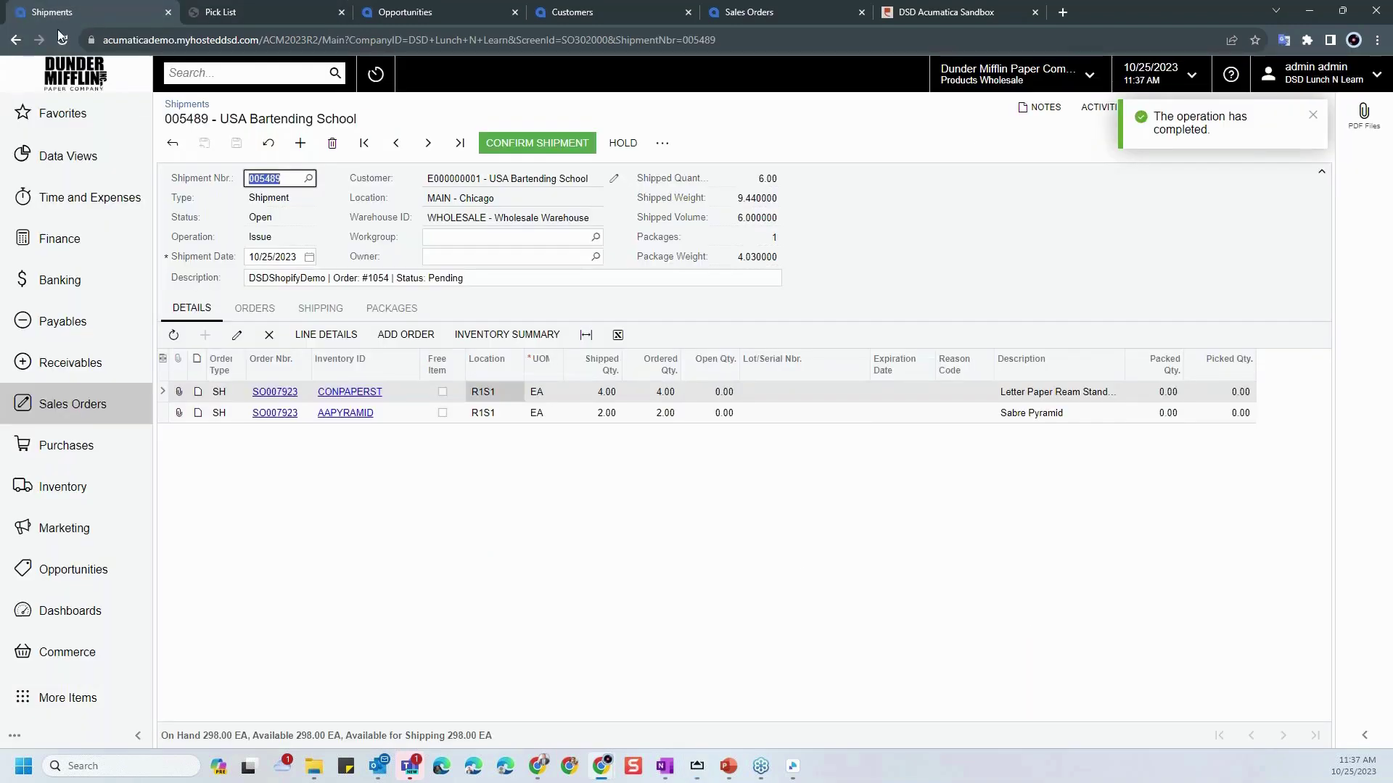
key(F5)
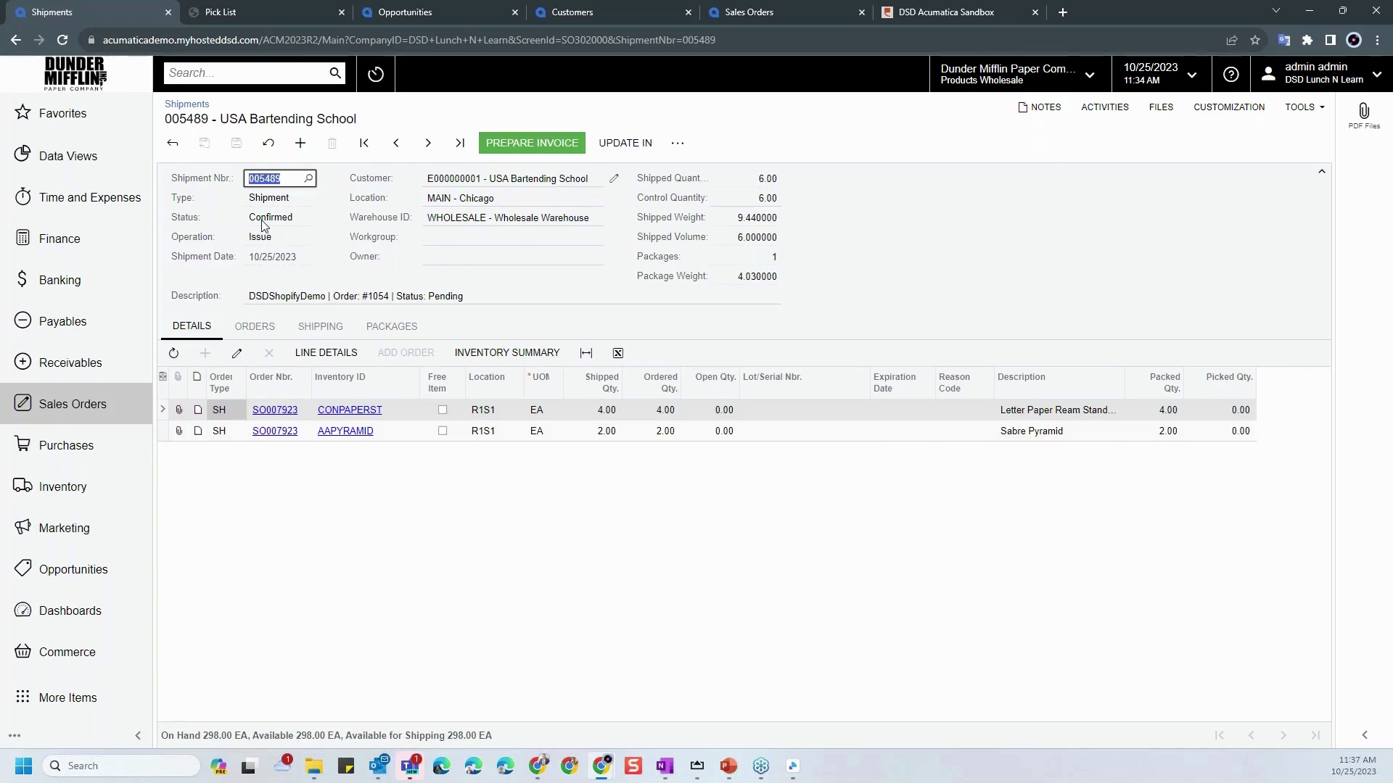
click(392, 326)
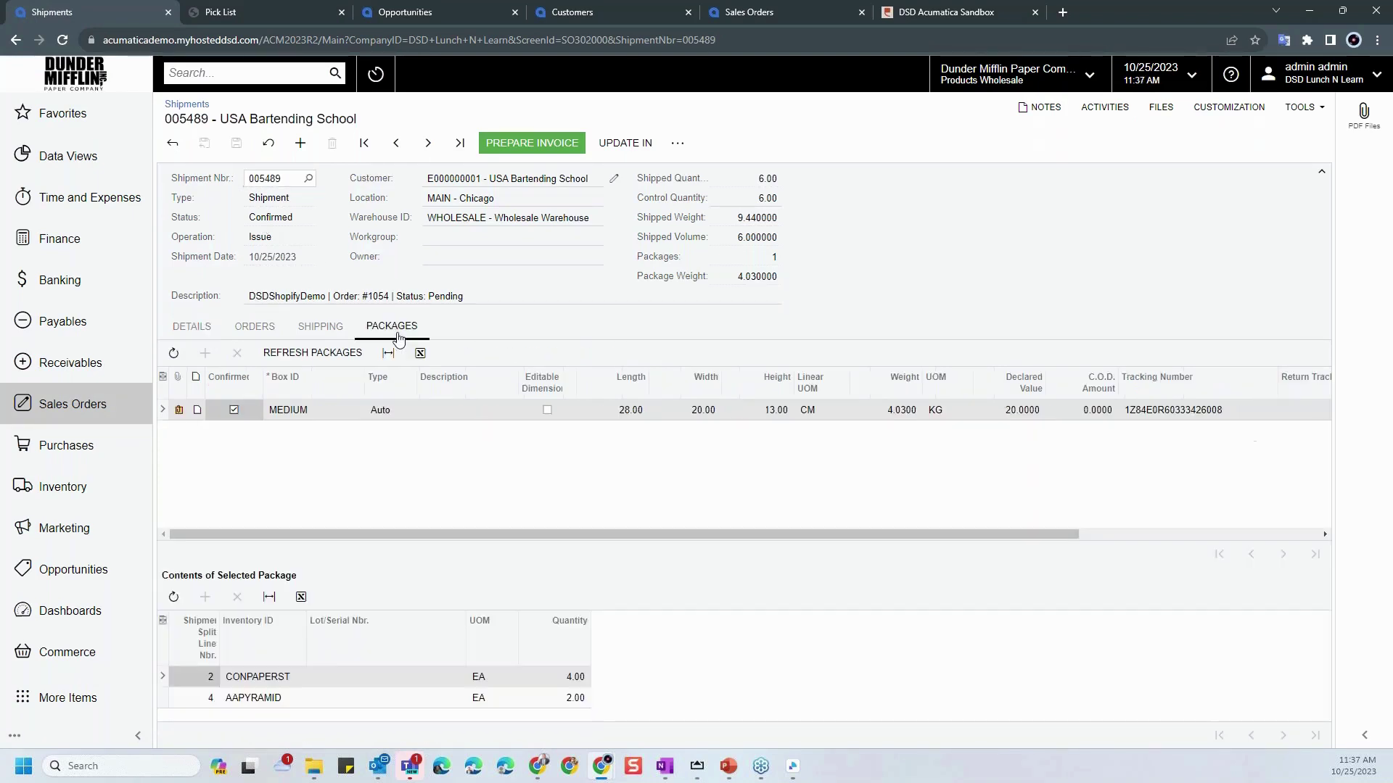
click(179, 411)
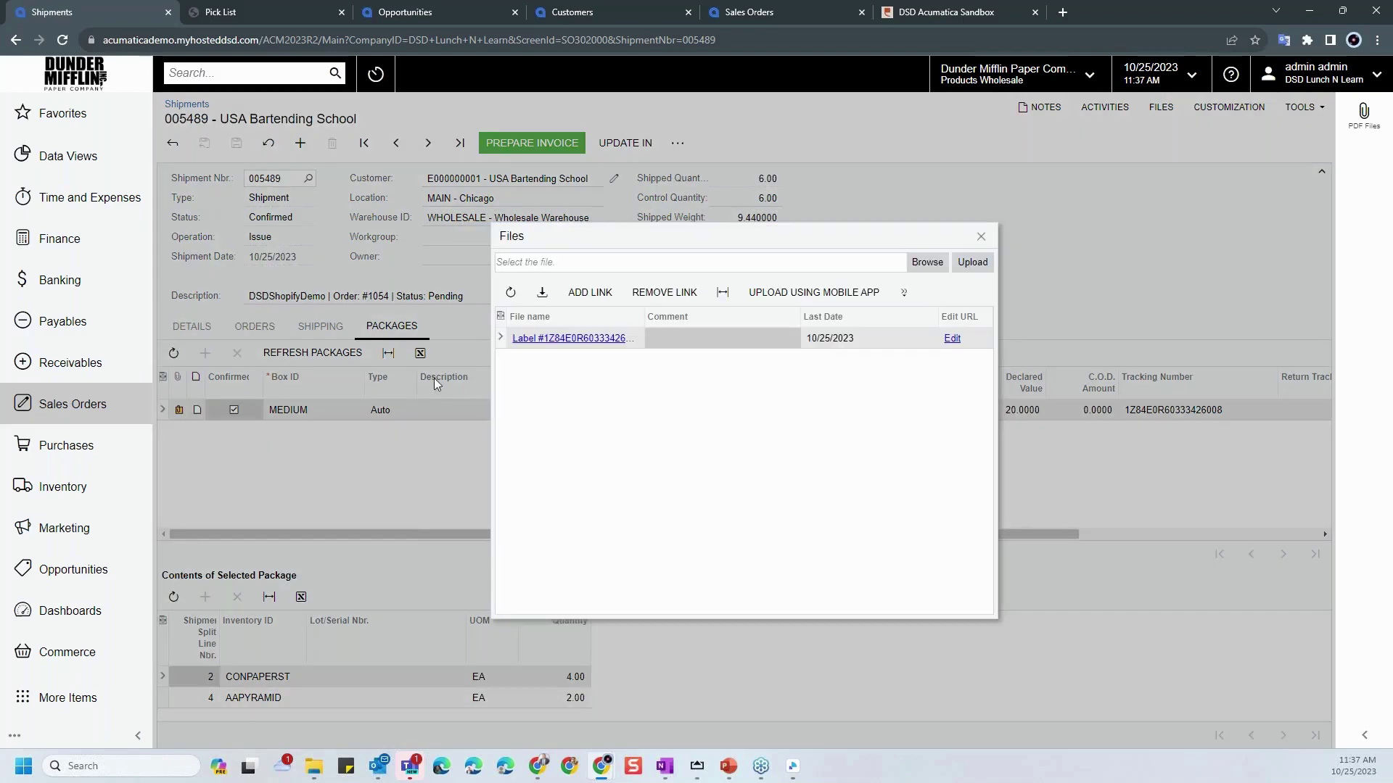
click(557, 340)
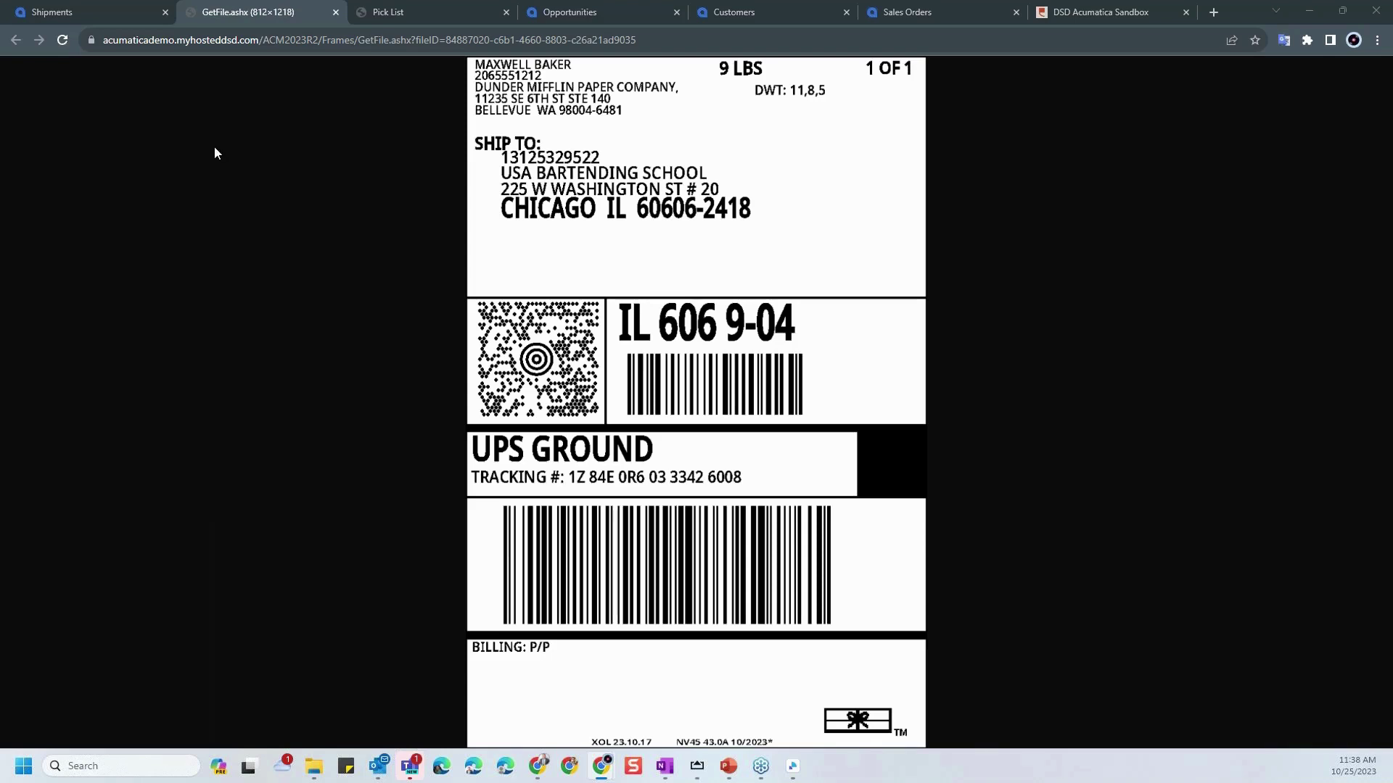
click(80, 13)
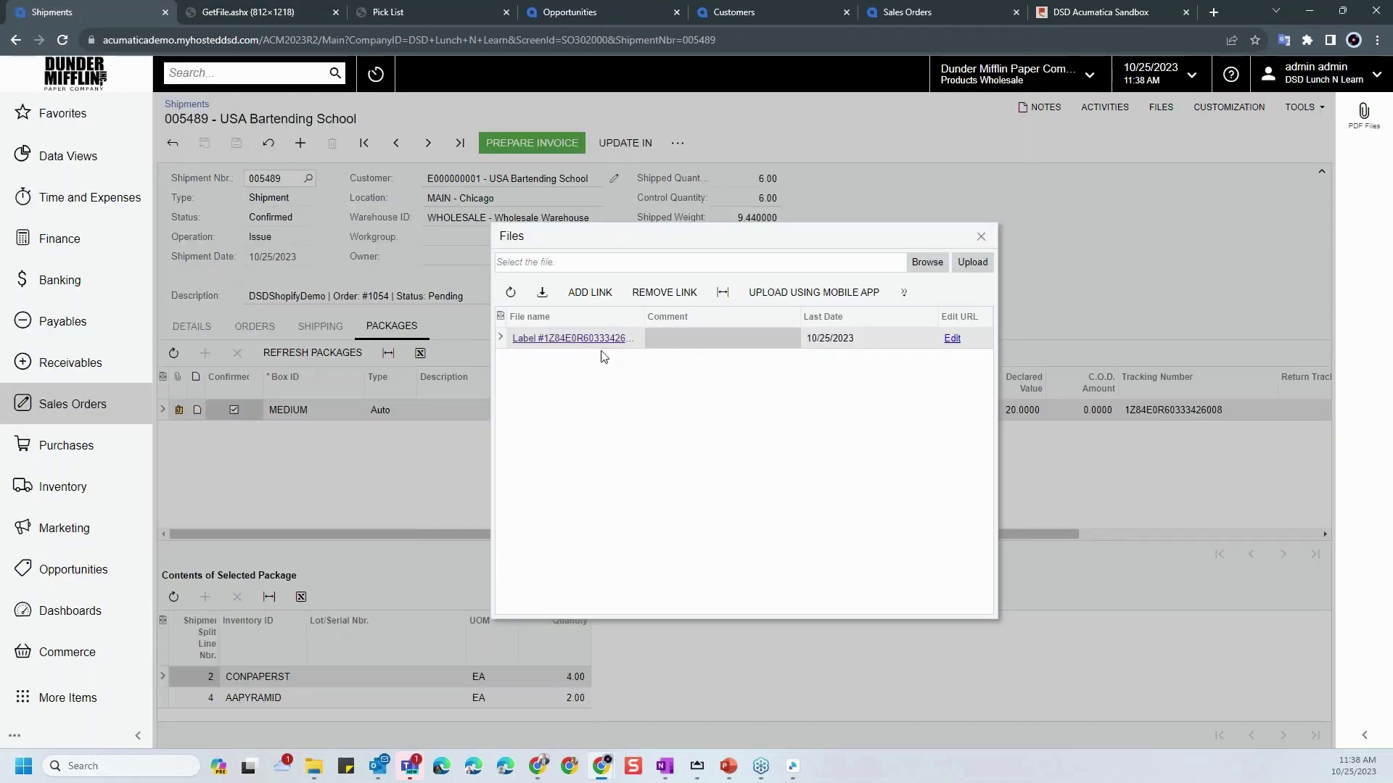
click(981, 238)
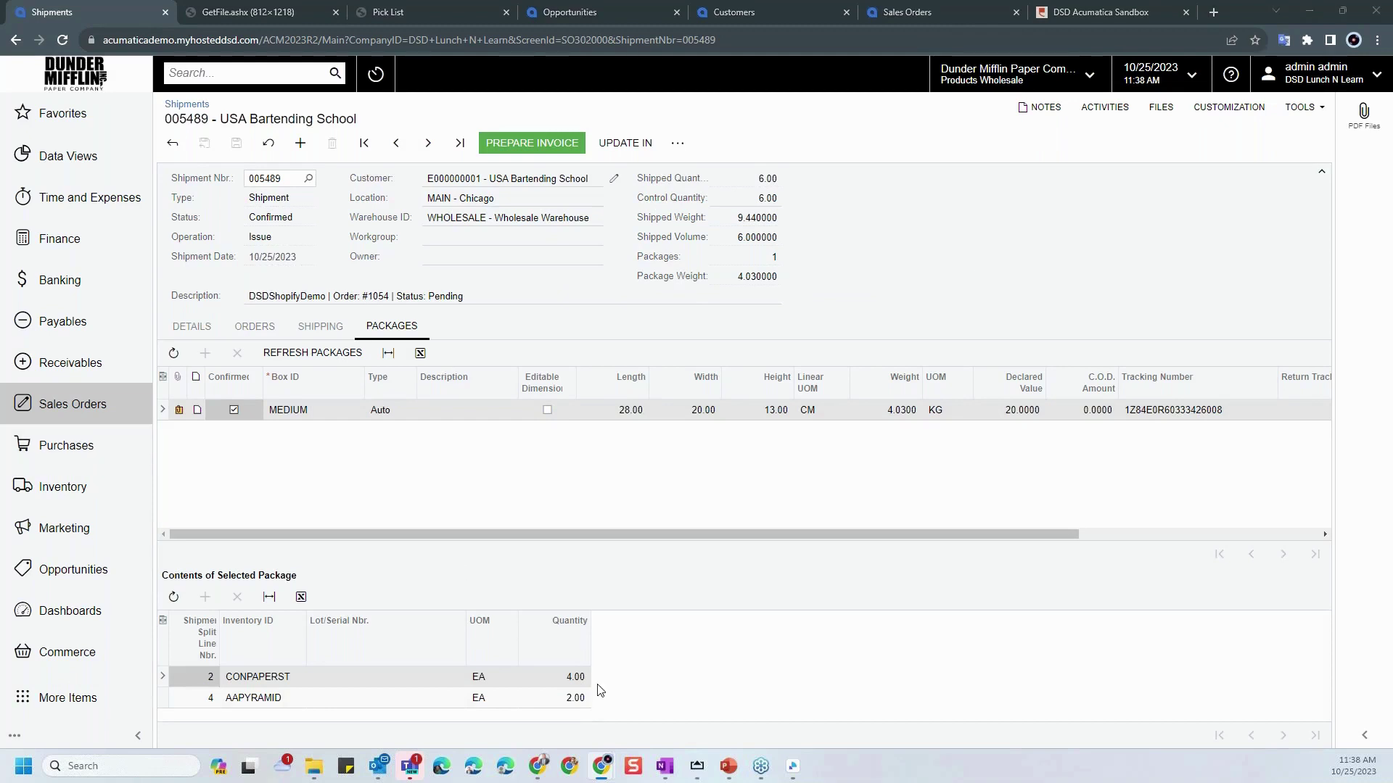
- Switch to the JocoDemo Shopify store and check the delivery status of the 6-item order in the customer's account
mouse_move(540, 769)
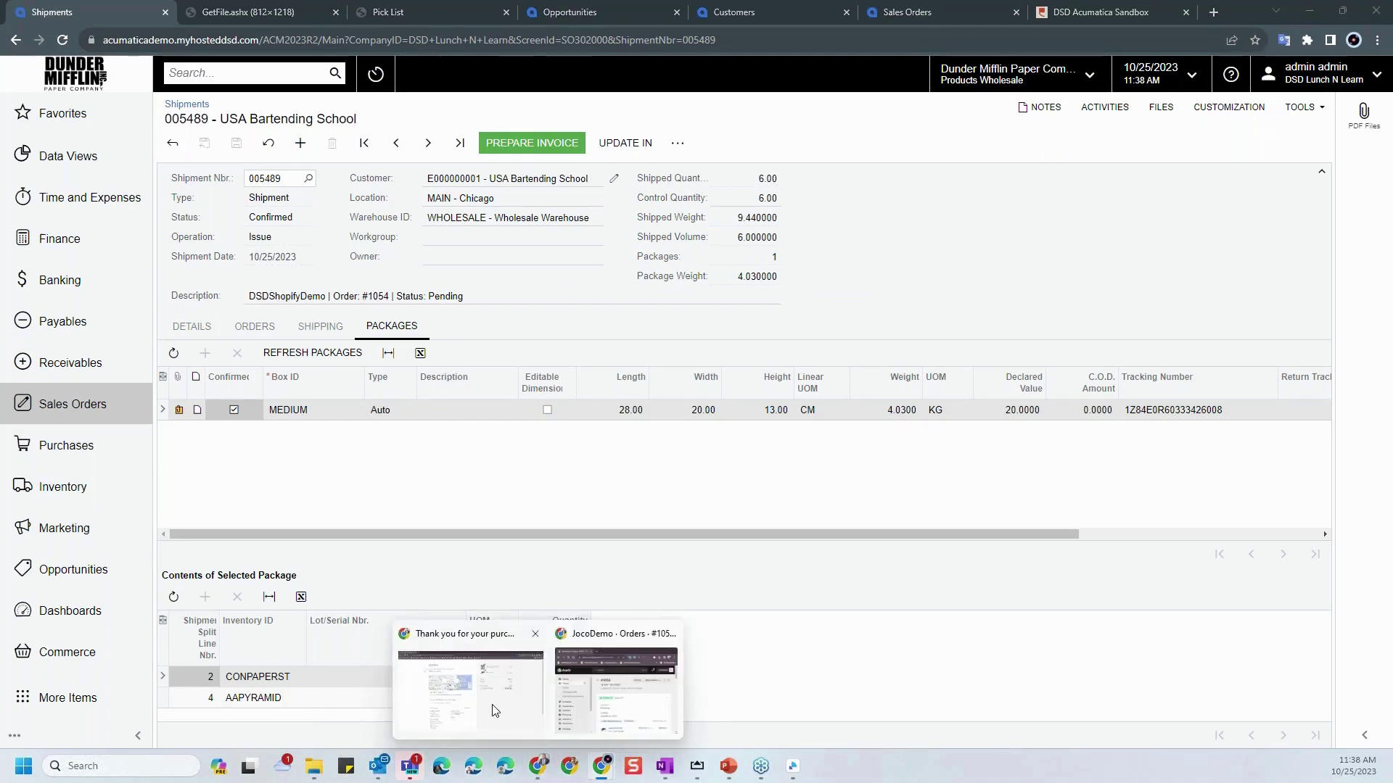
click(467, 689)
click(334, 146)
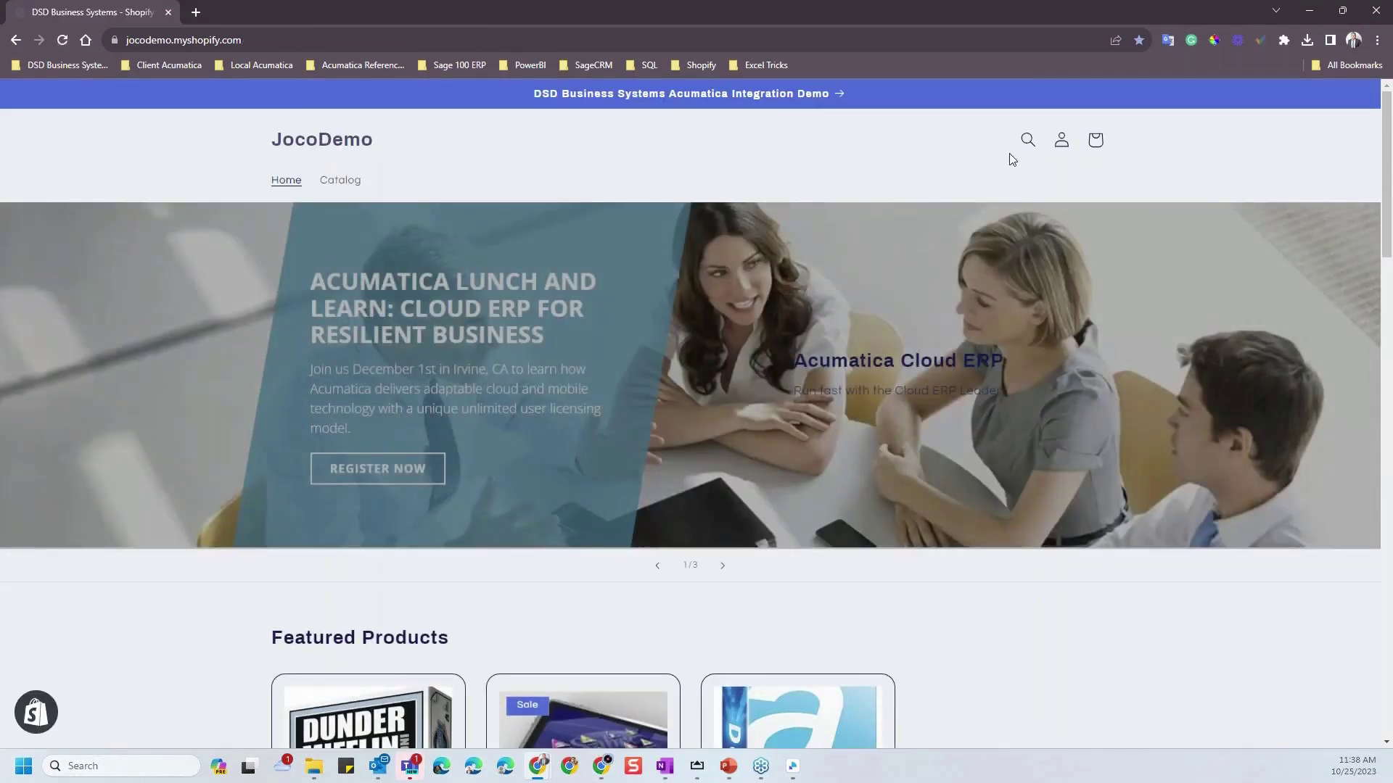
click(1061, 145)
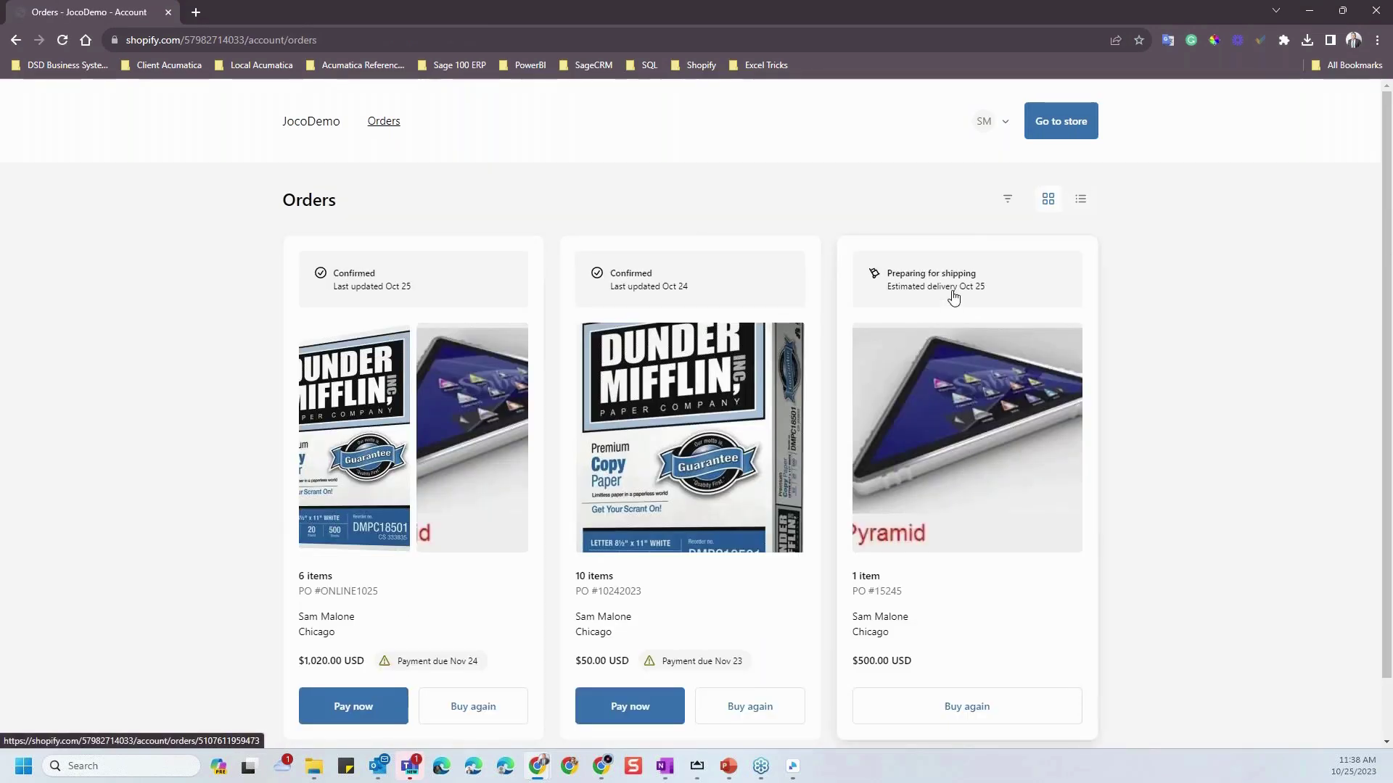
click(367, 281)
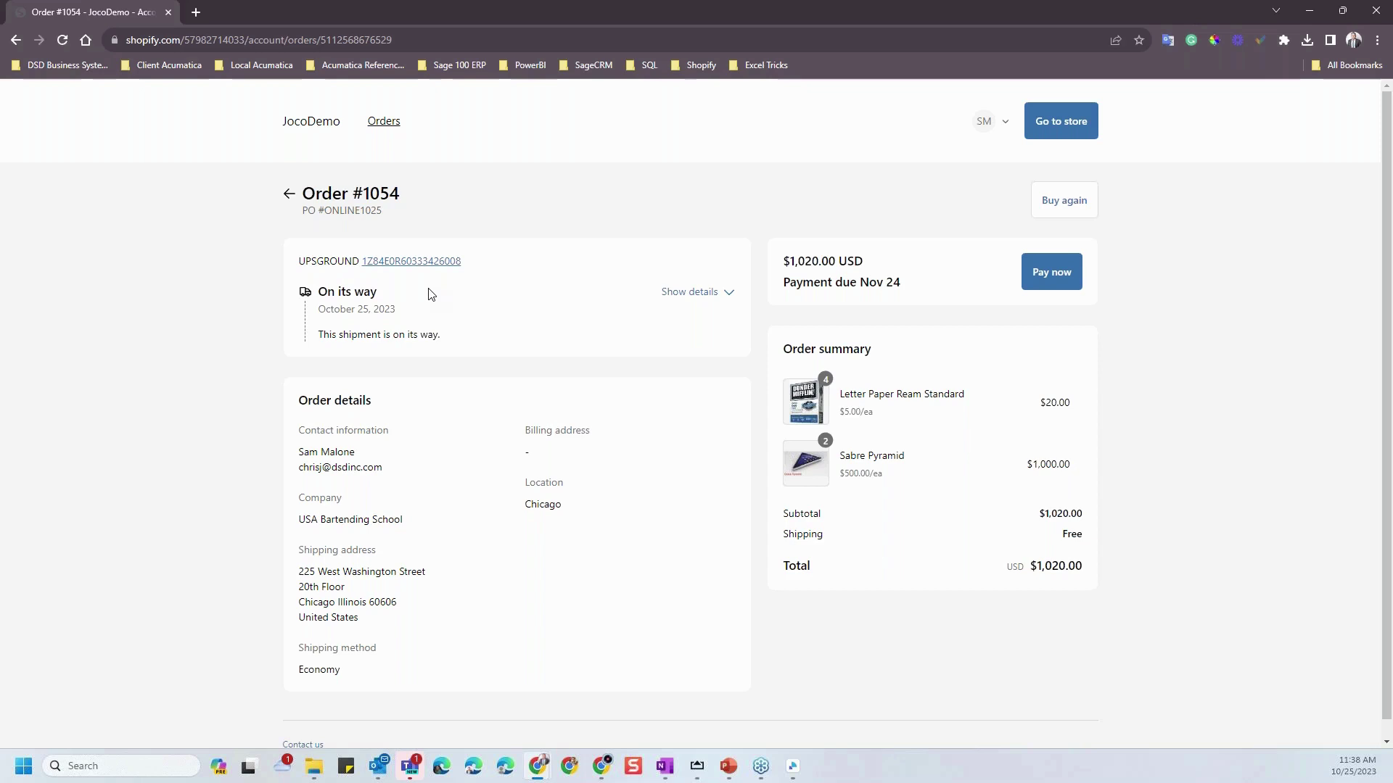
- Return to the Acumatica shipment, prepare its invoice, and email the invoice to the customer
click(1305, 13)
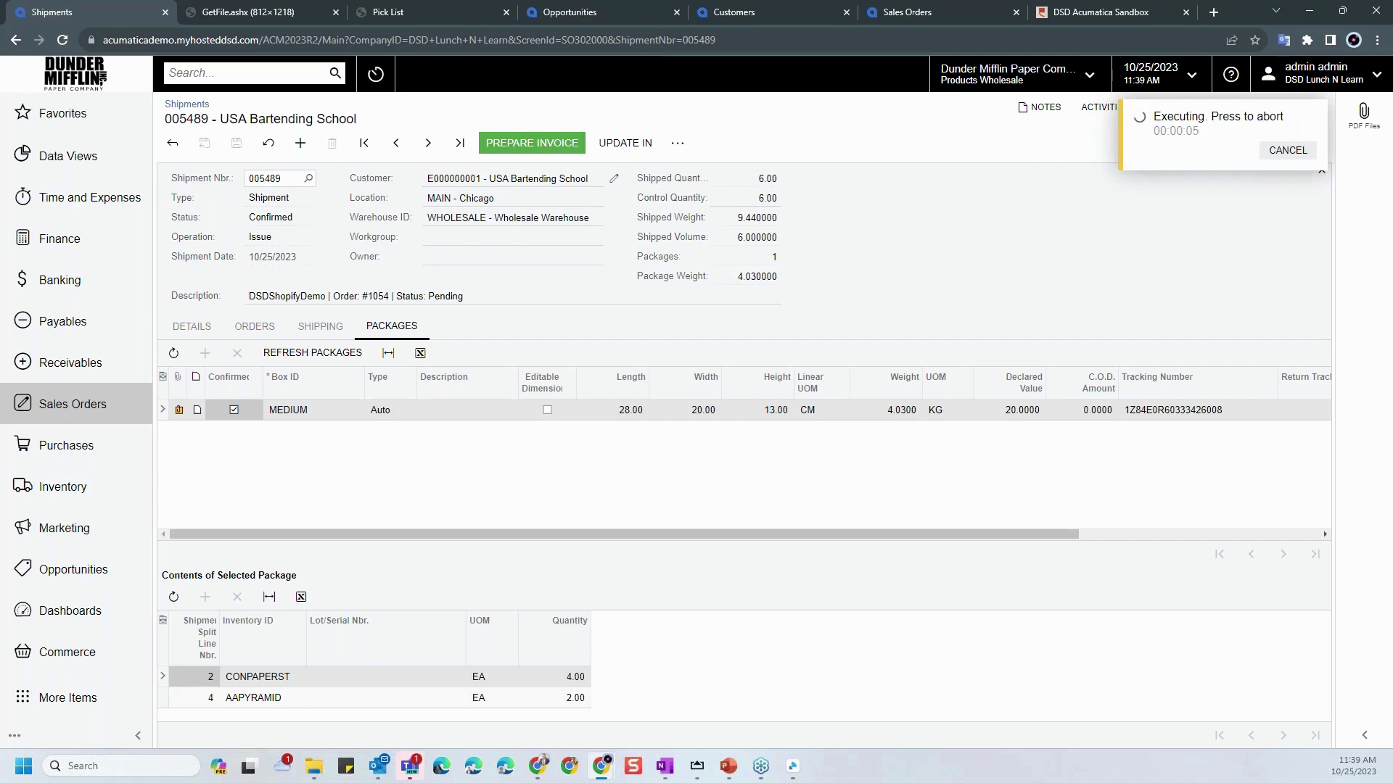
click(264, 178)
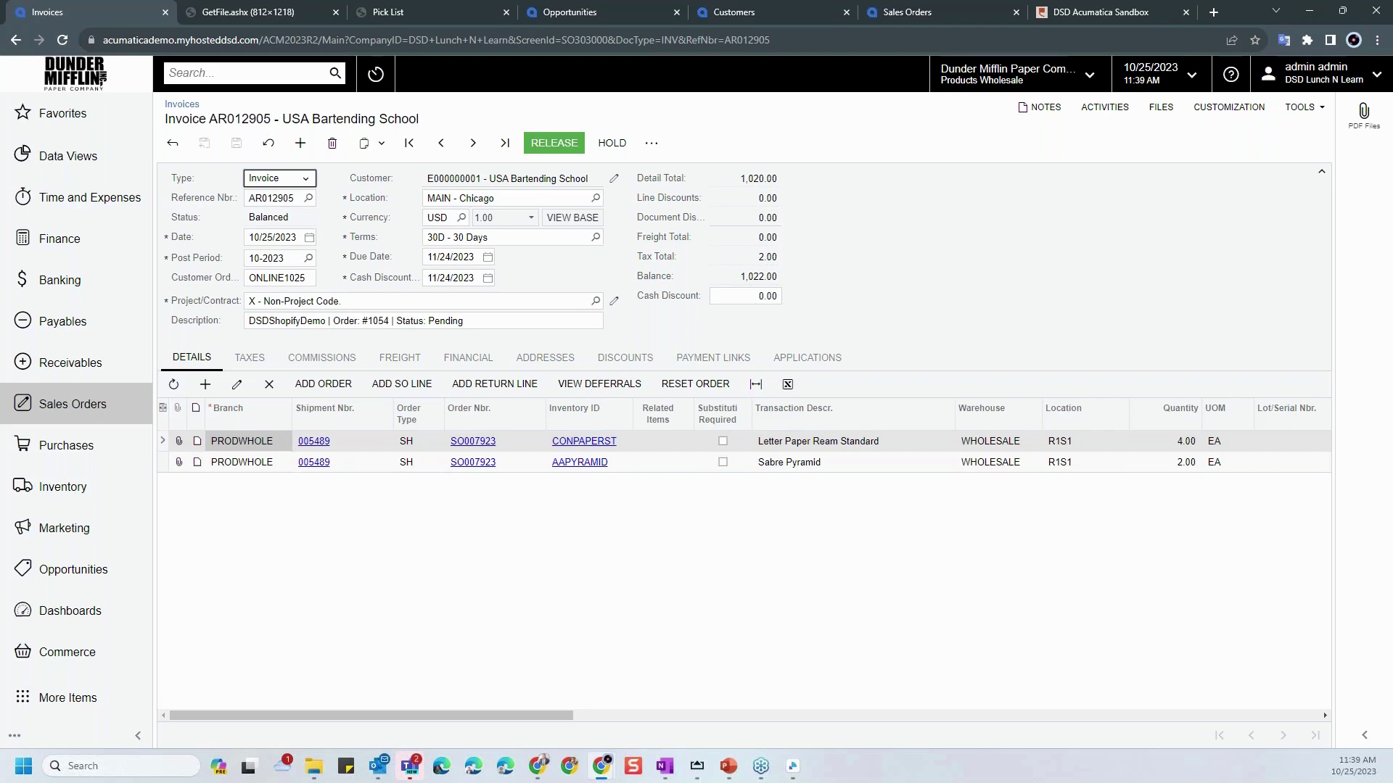
click(652, 143)
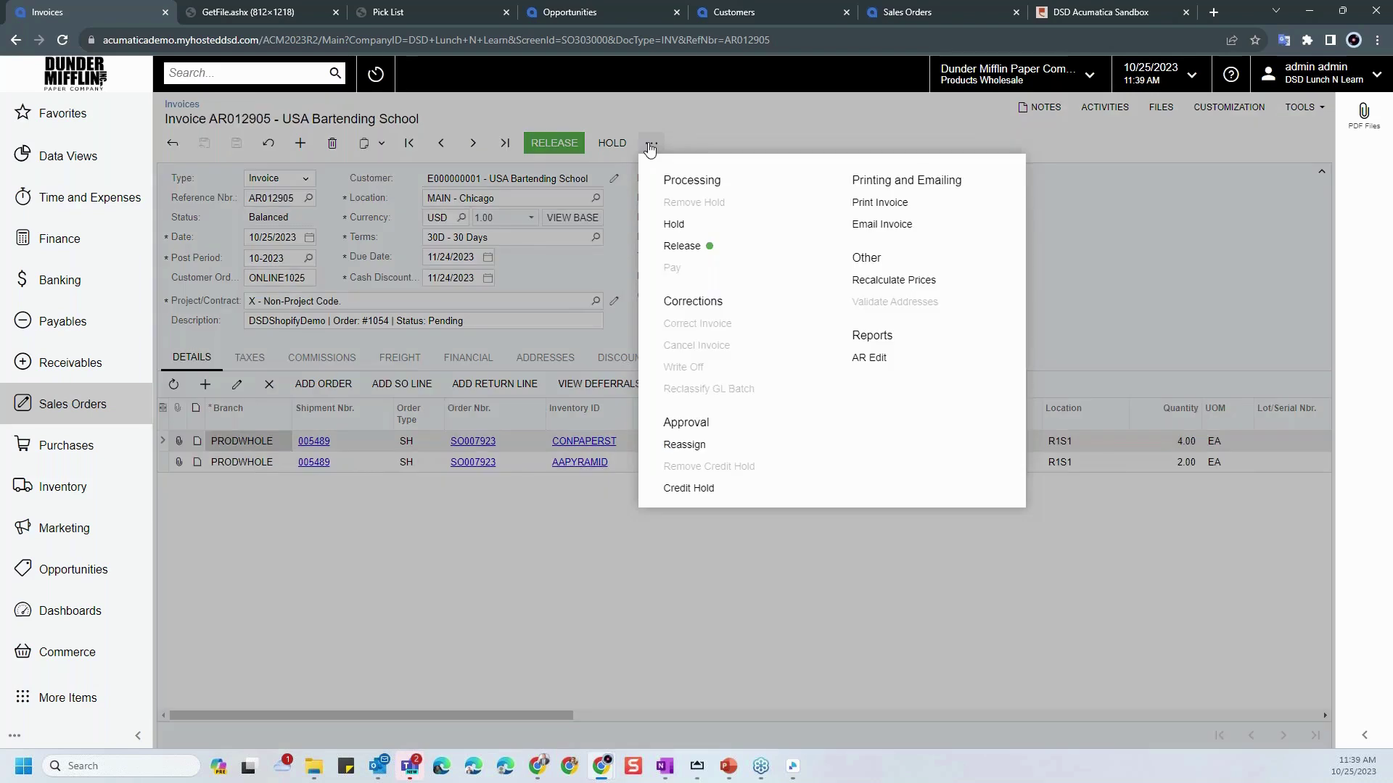
click(881, 225)
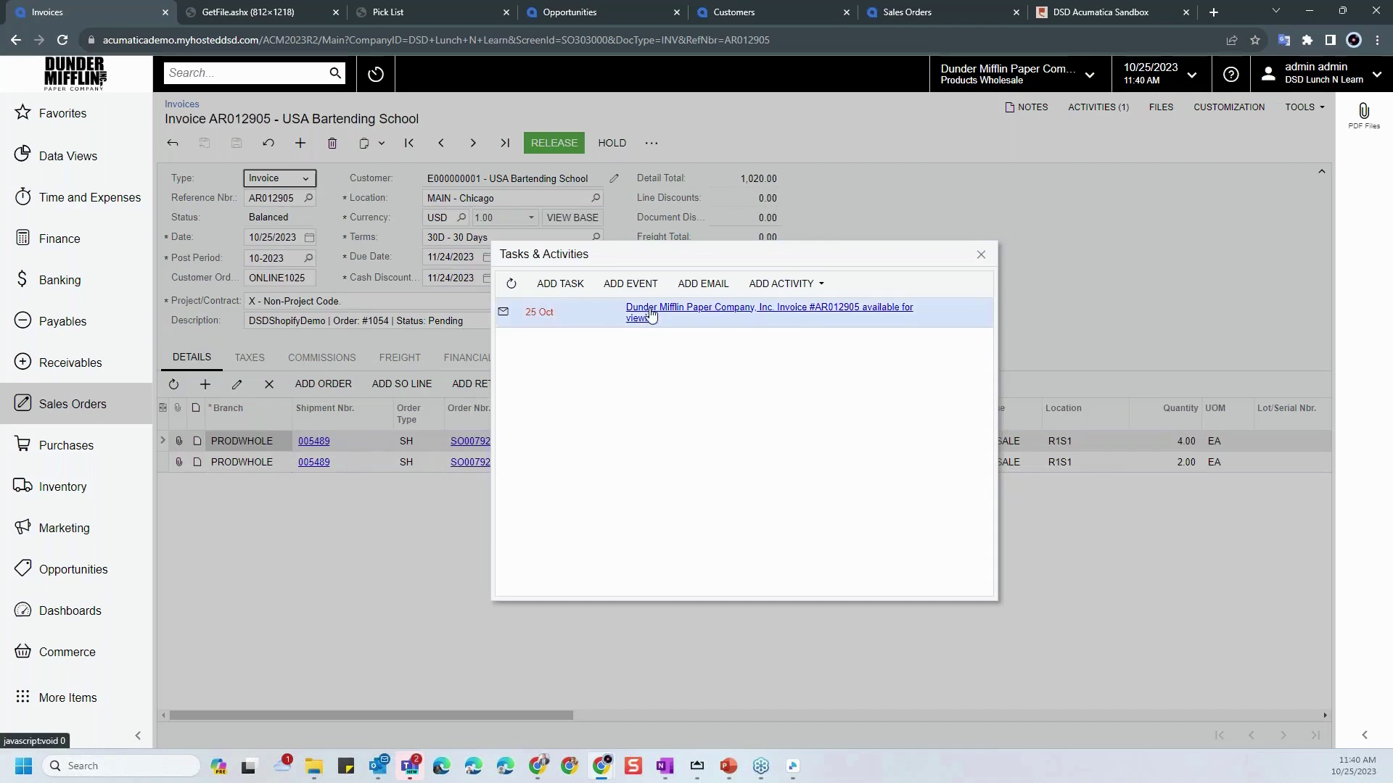
- Review the invoice email's message and its attached invoice file from the invoice's activities, and return to the invoice
click(651, 314)
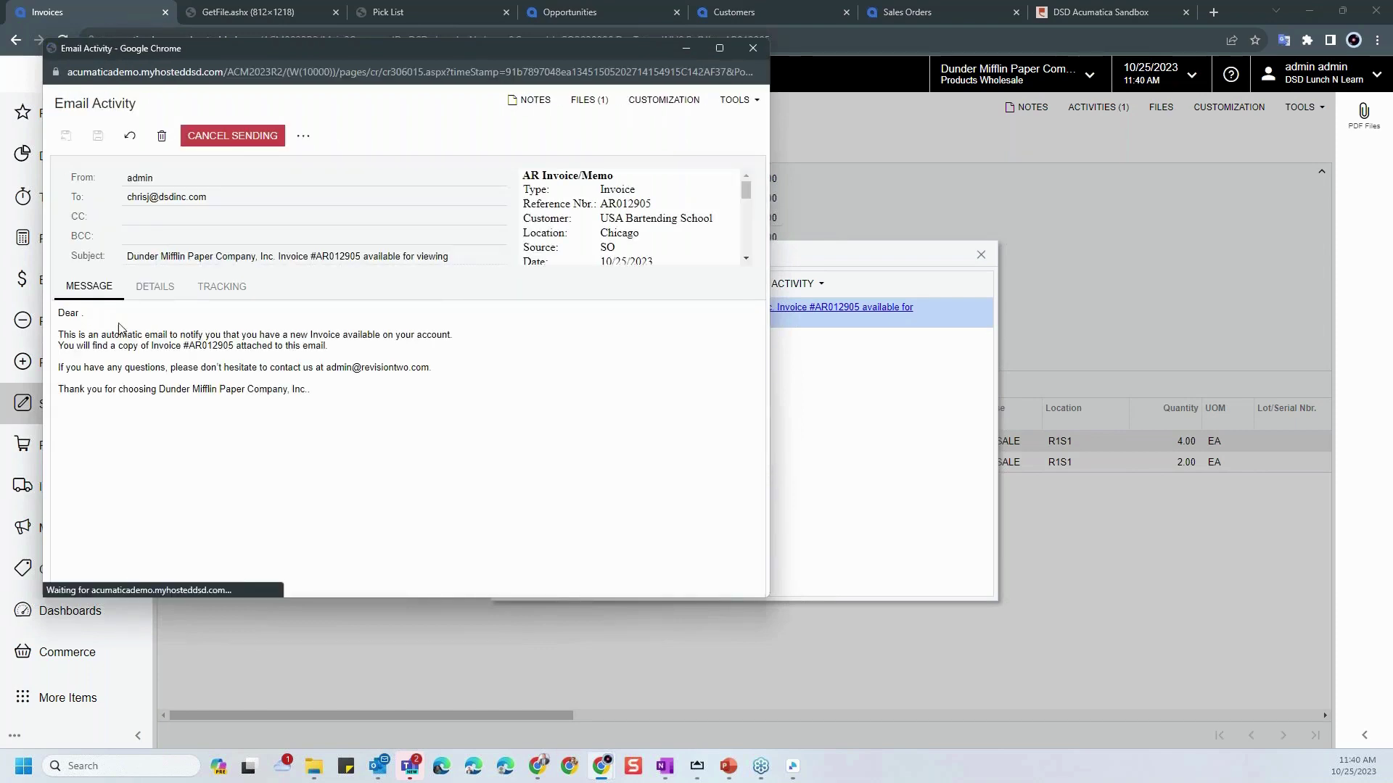
drag(344, 405, 54, 314)
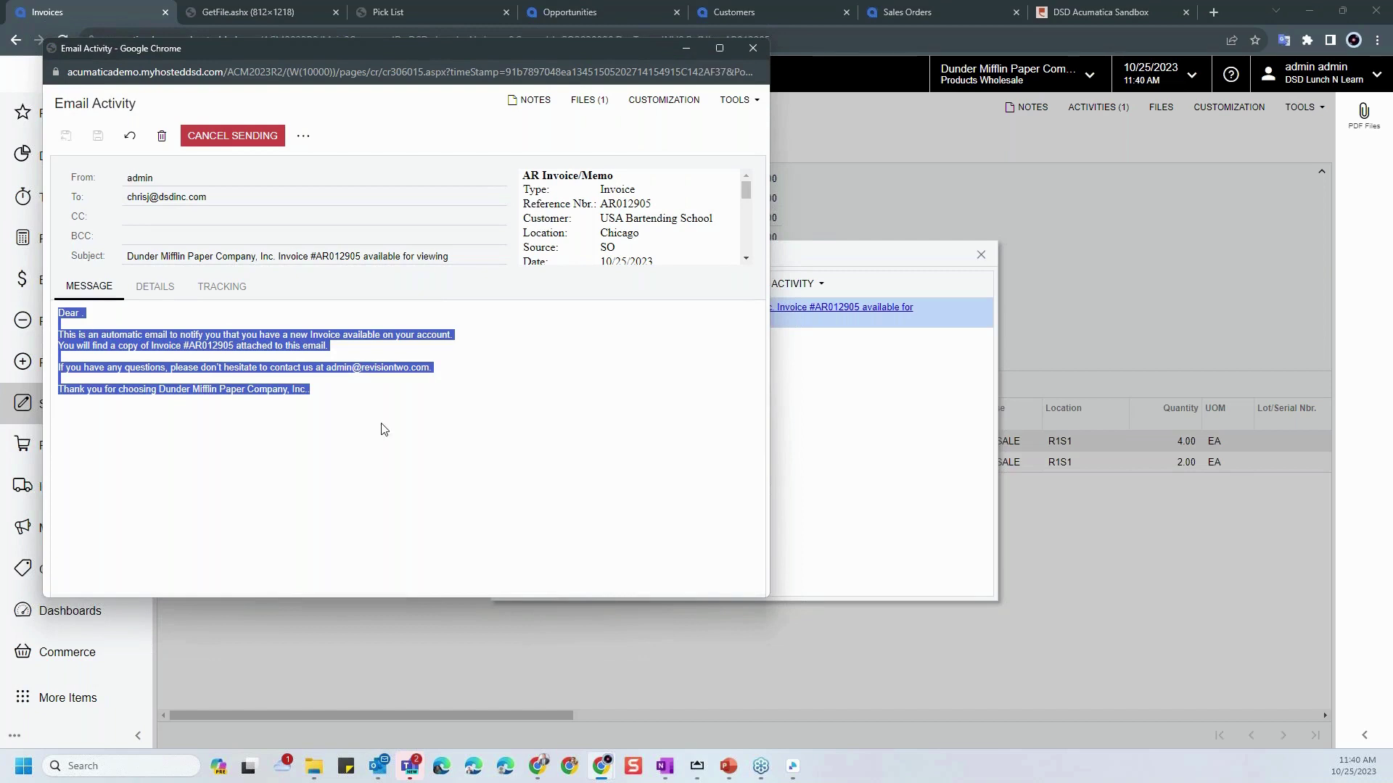
click(589, 99)
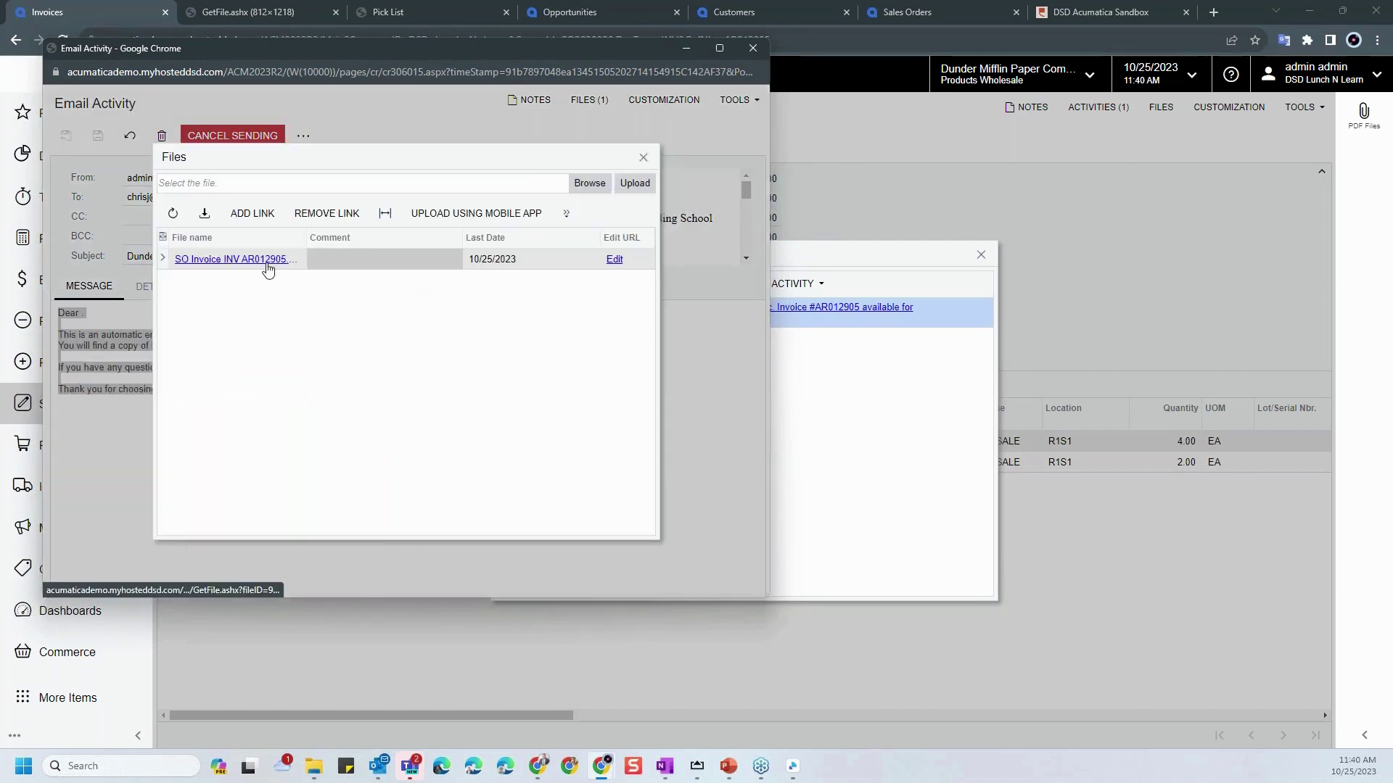
click(267, 262)
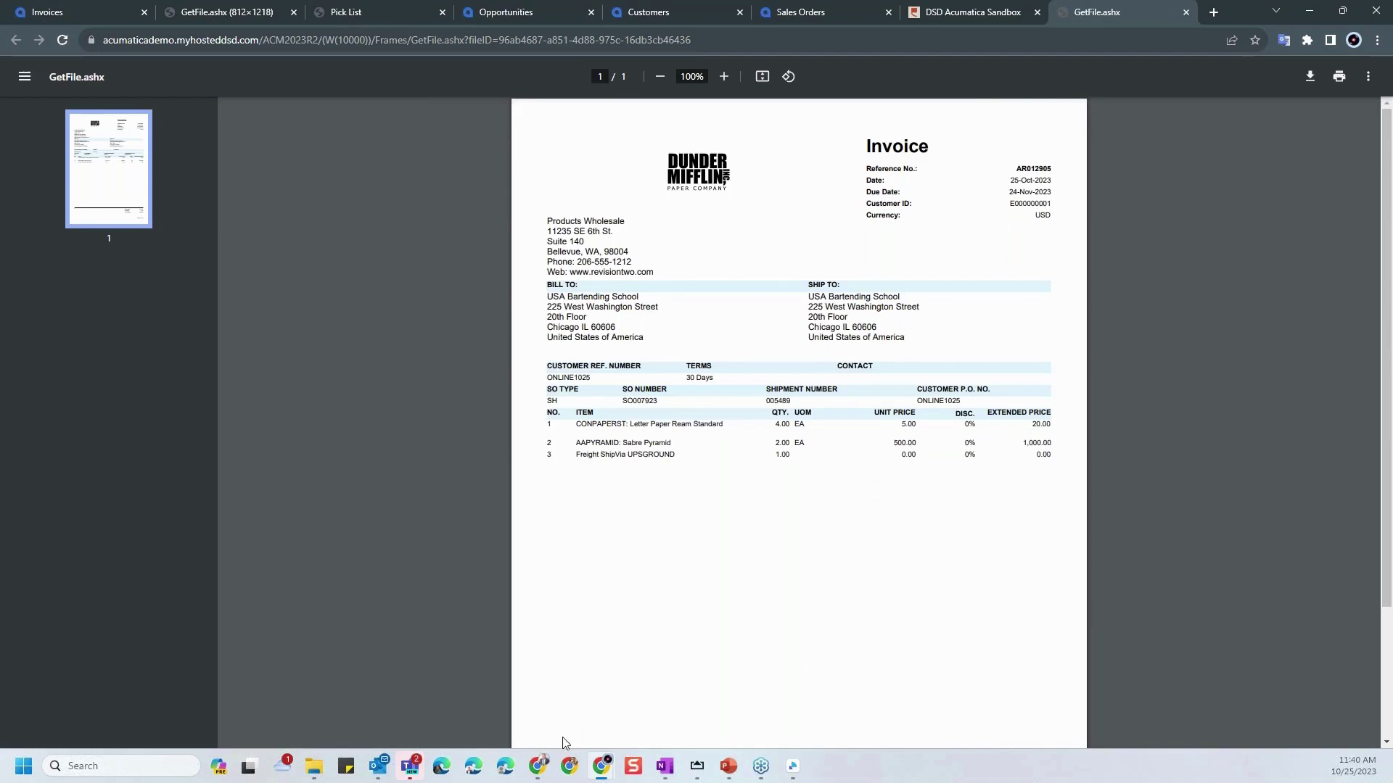
mouse_move(601, 767)
click(758, 697)
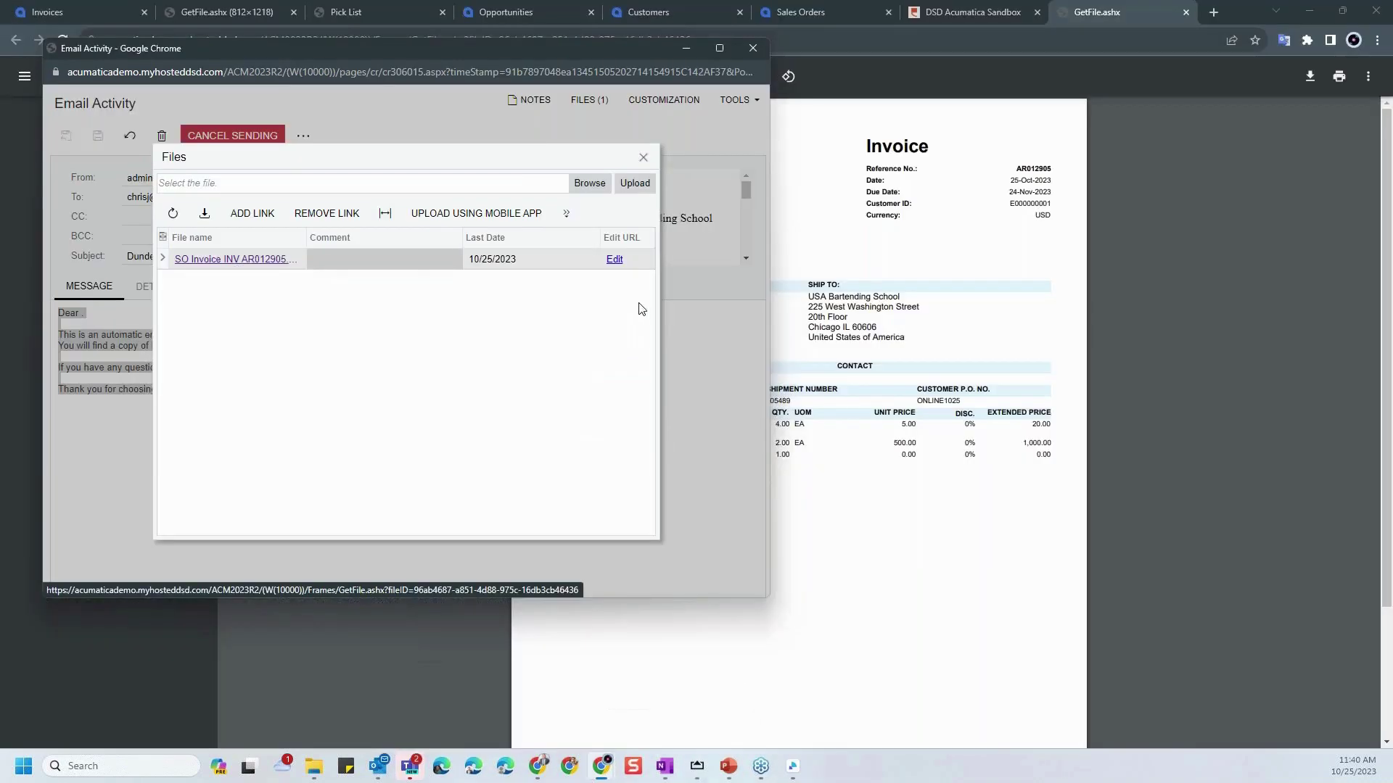
click(647, 163)
click(753, 48)
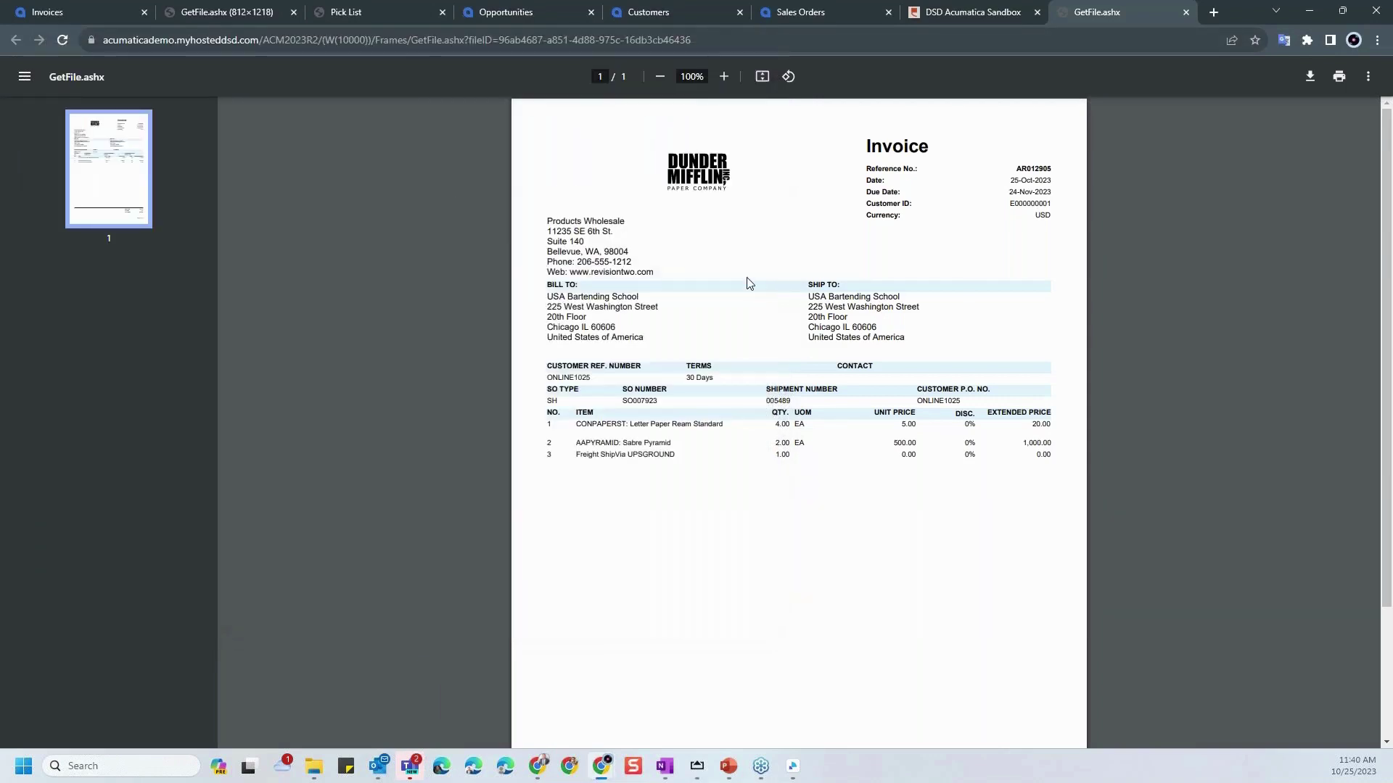
click(36, 14)
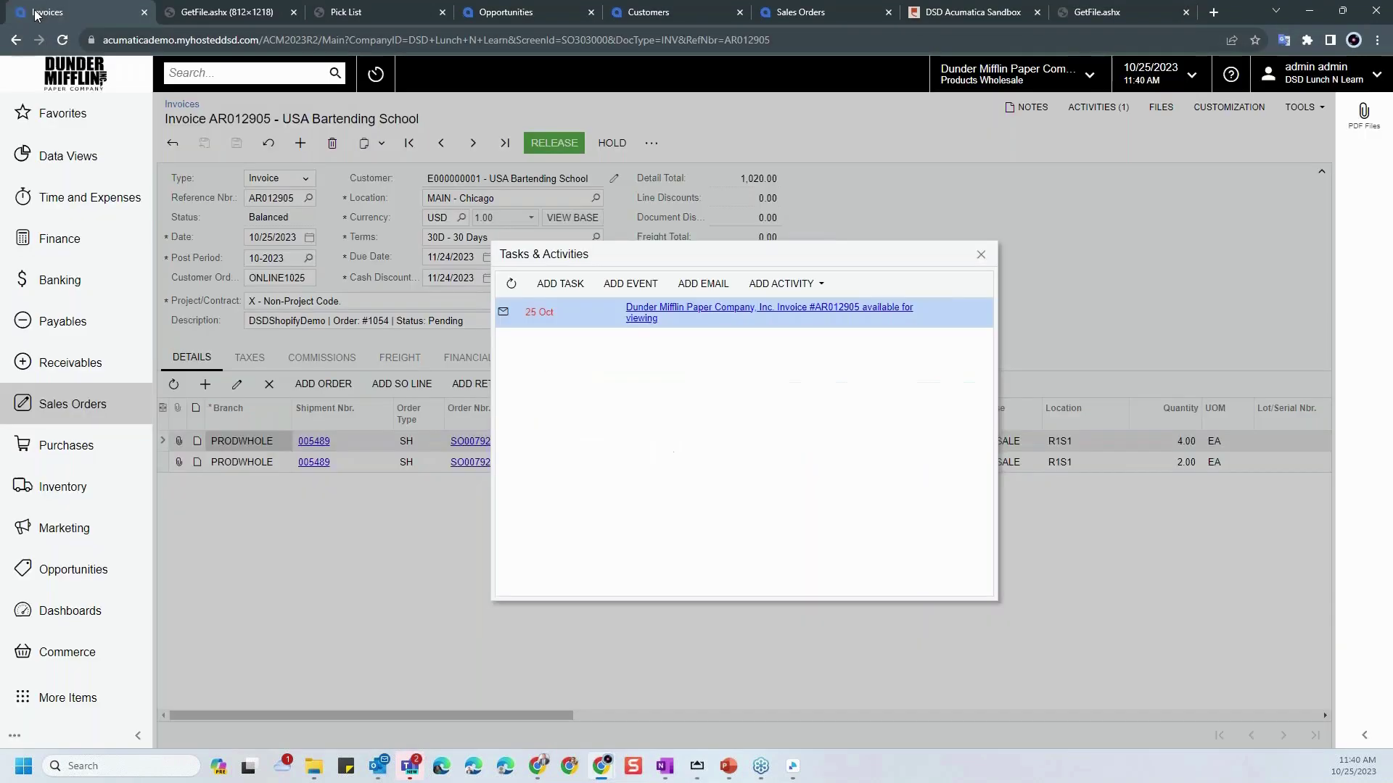
click(981, 255)
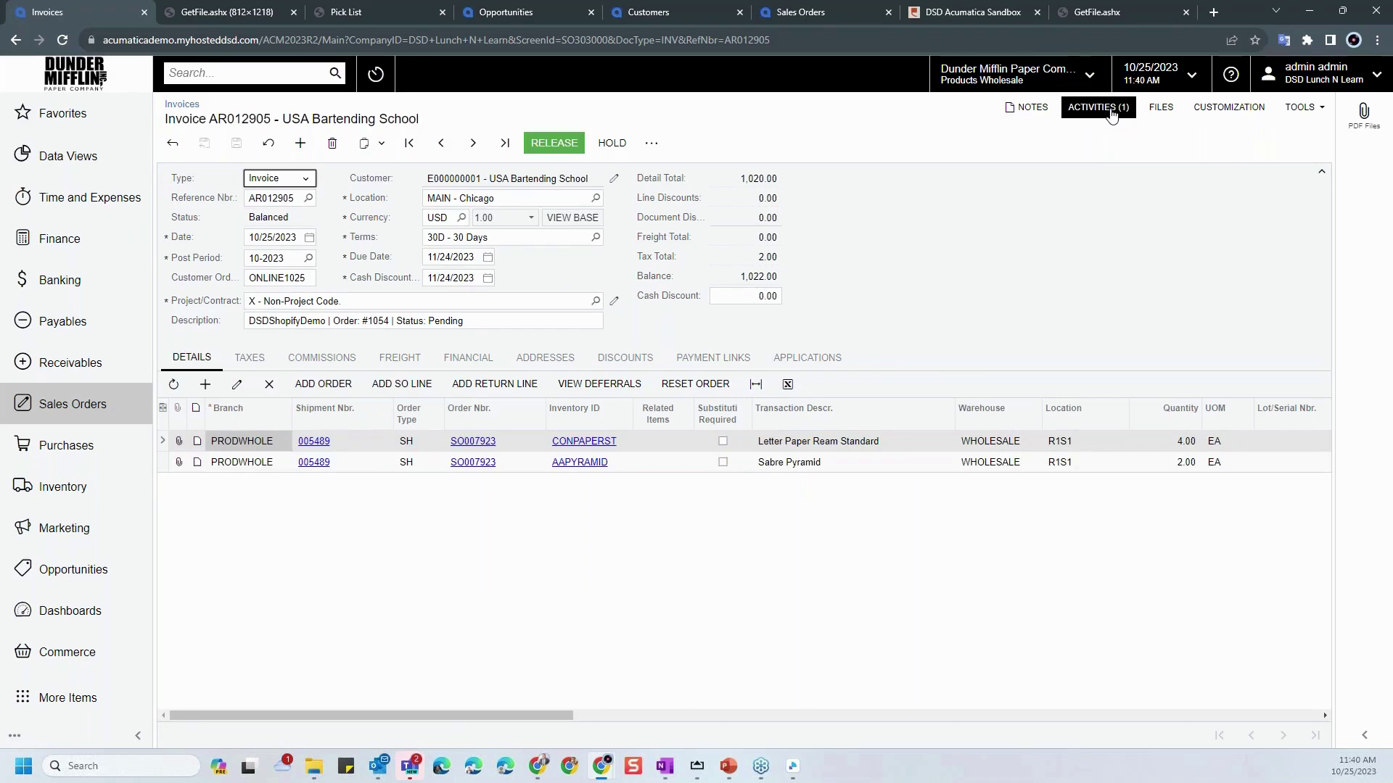
- Look up the LOCAL-class USA Bartending School customer and check the activities on its record, including the types that can be created
click(653, 12)
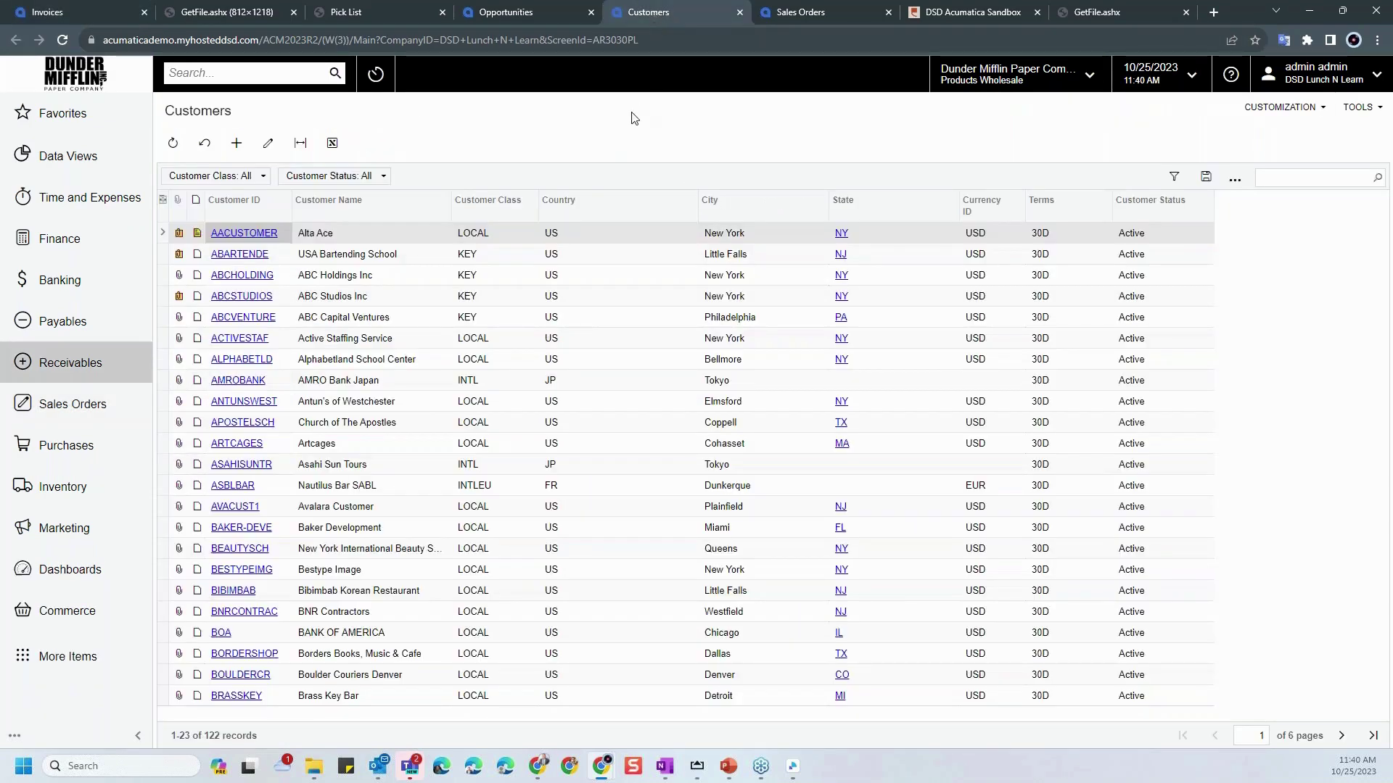
click(229, 255)
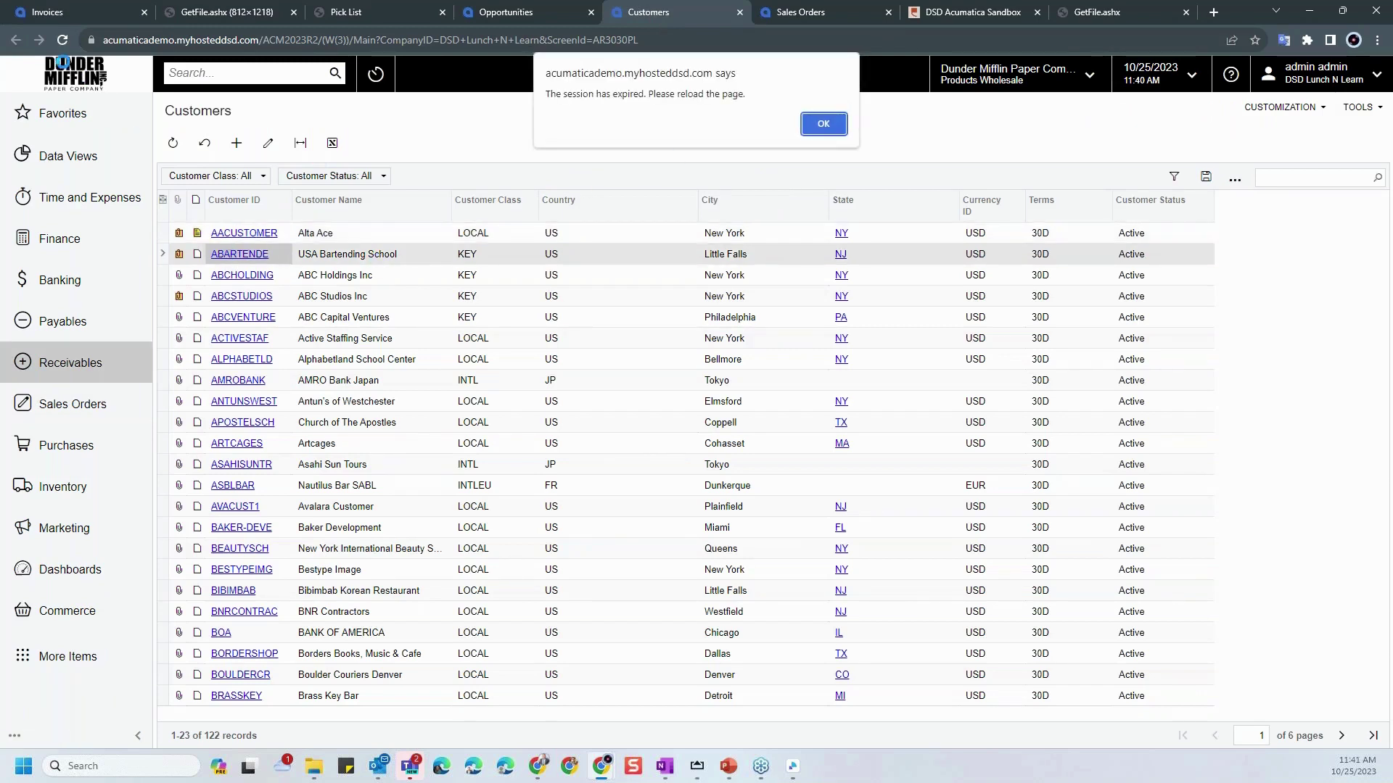
click(62, 40)
click(61, 41)
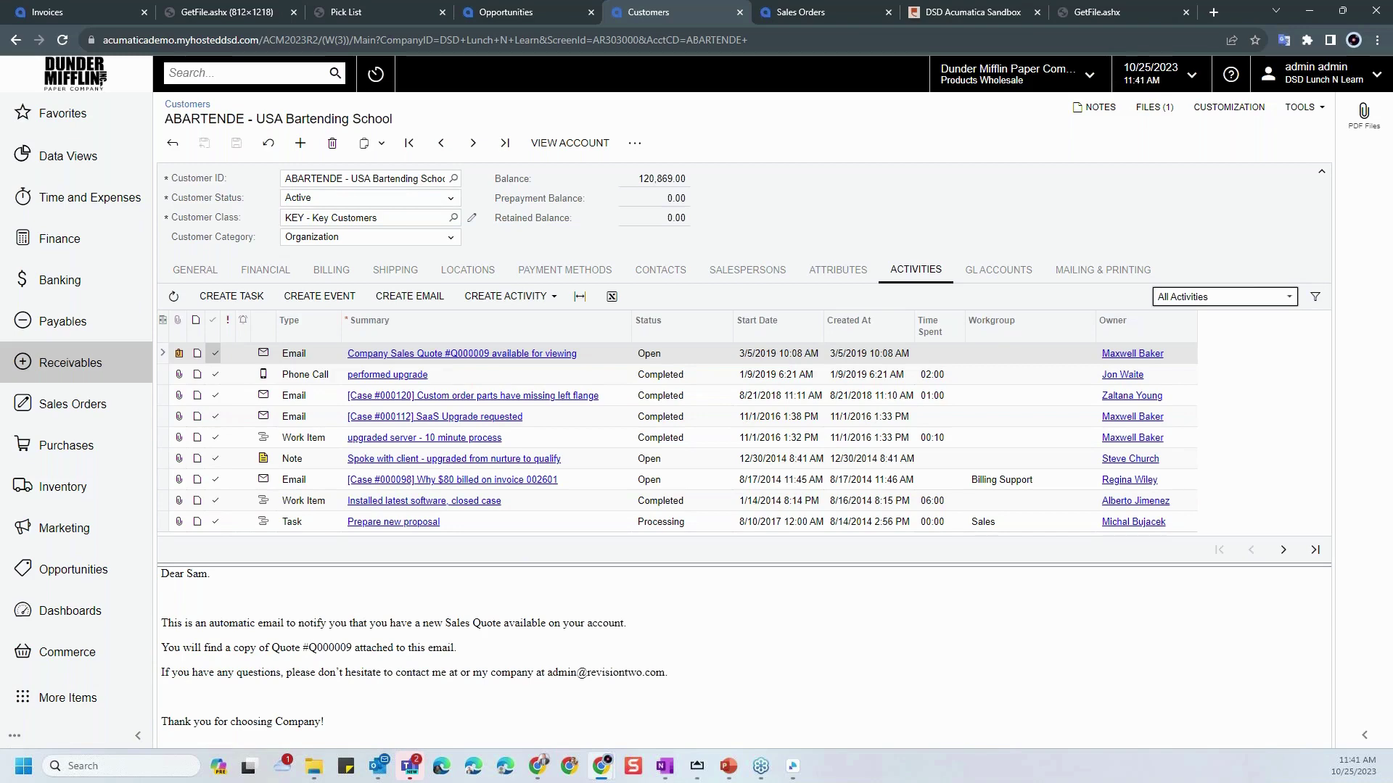
key(F3)
text(e01)
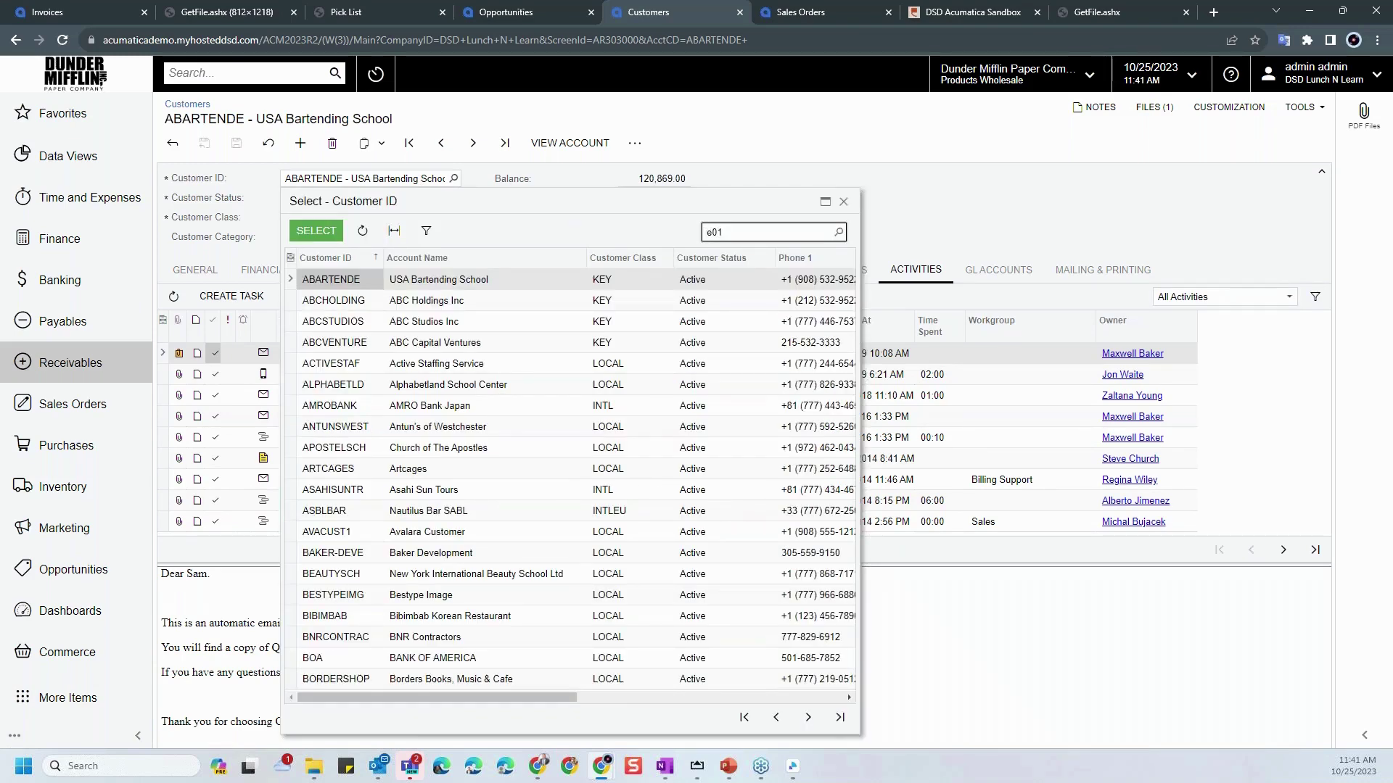
key(BackSpace)
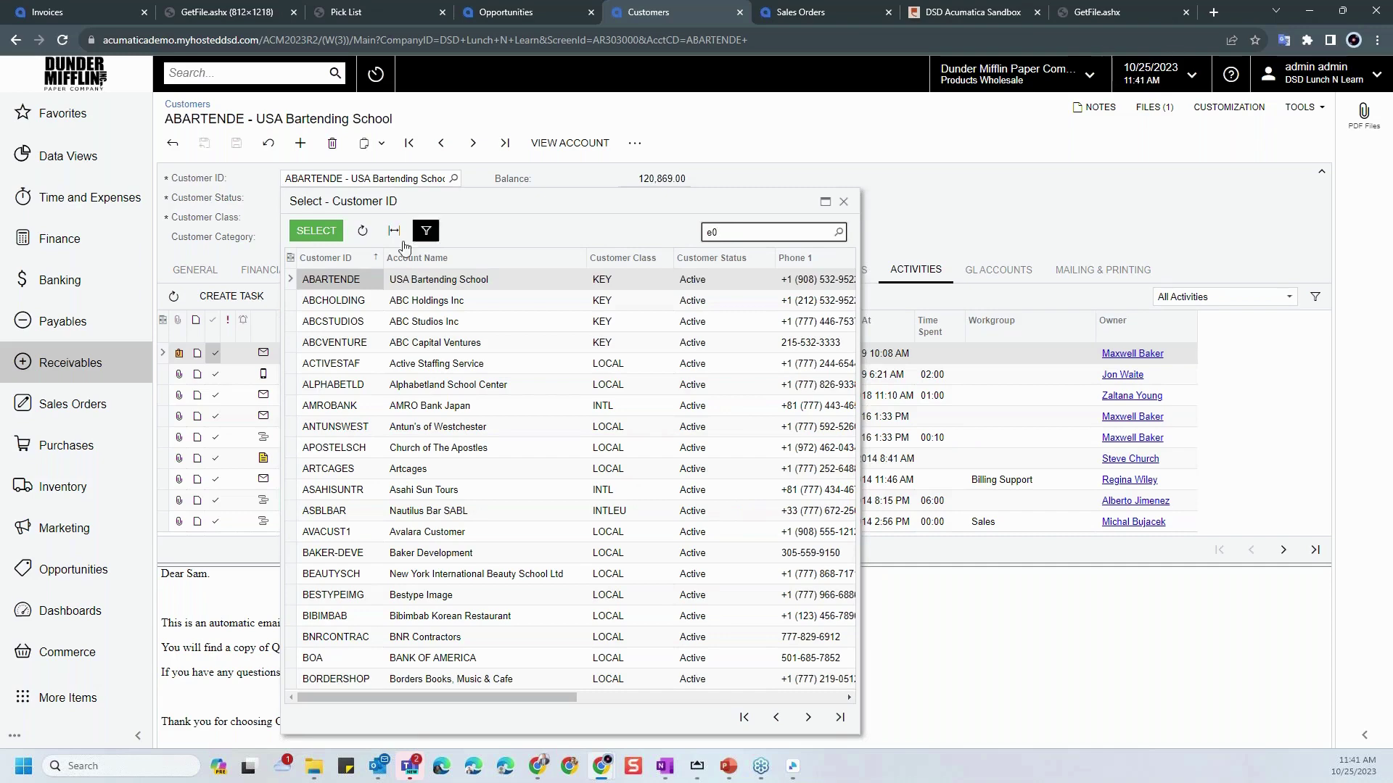
key(Return)
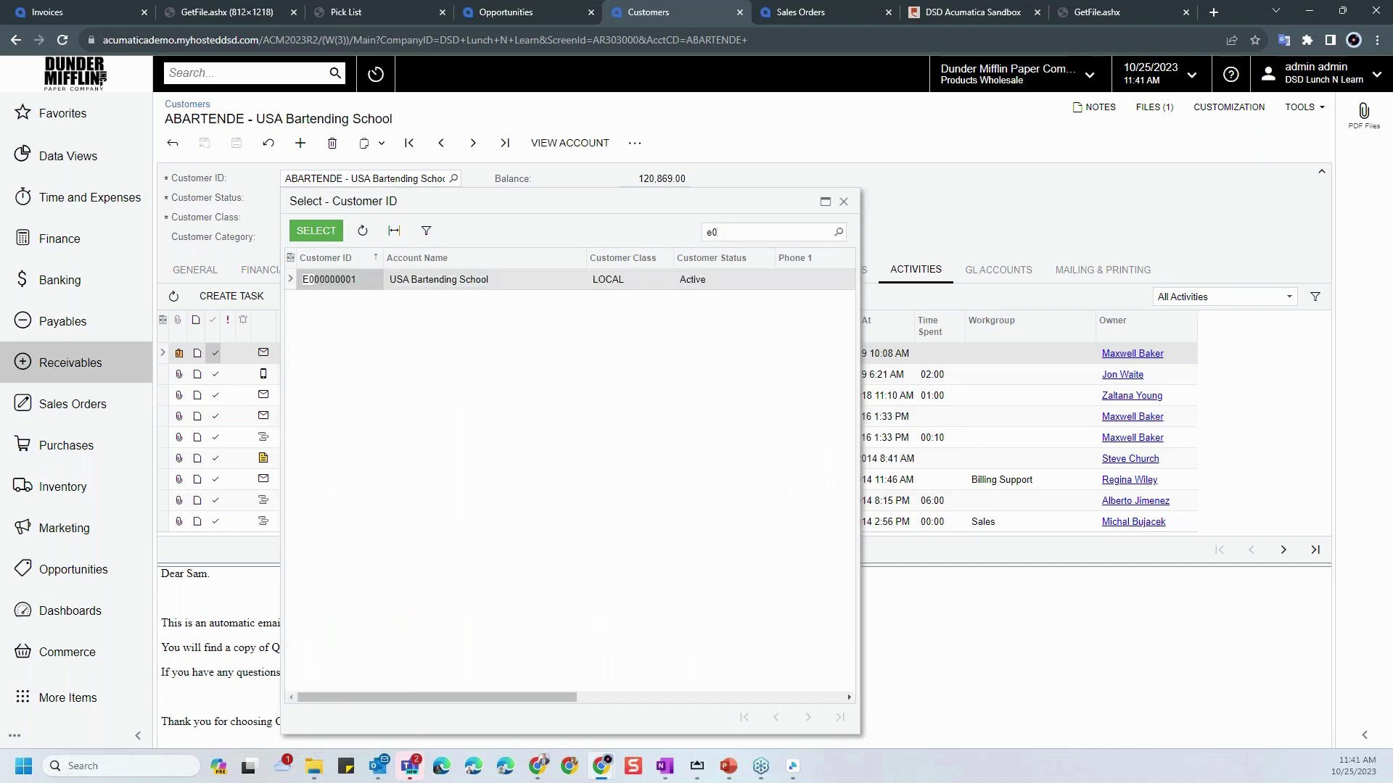
key(Return)
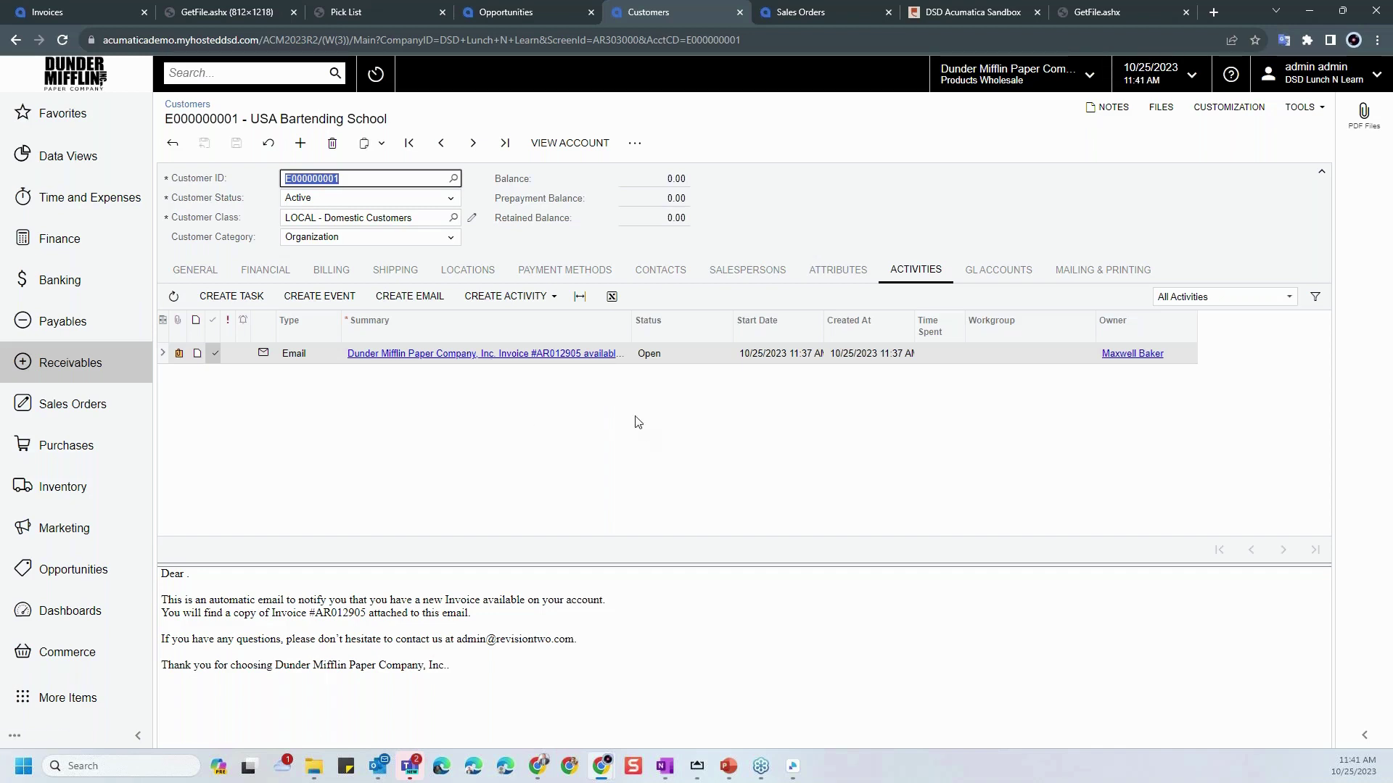
click(555, 299)
- Switch to the PowerPoint presentation, start the slide show from "Who remembers The Office?" and advance to the "Questions?" slide
click(728, 766)
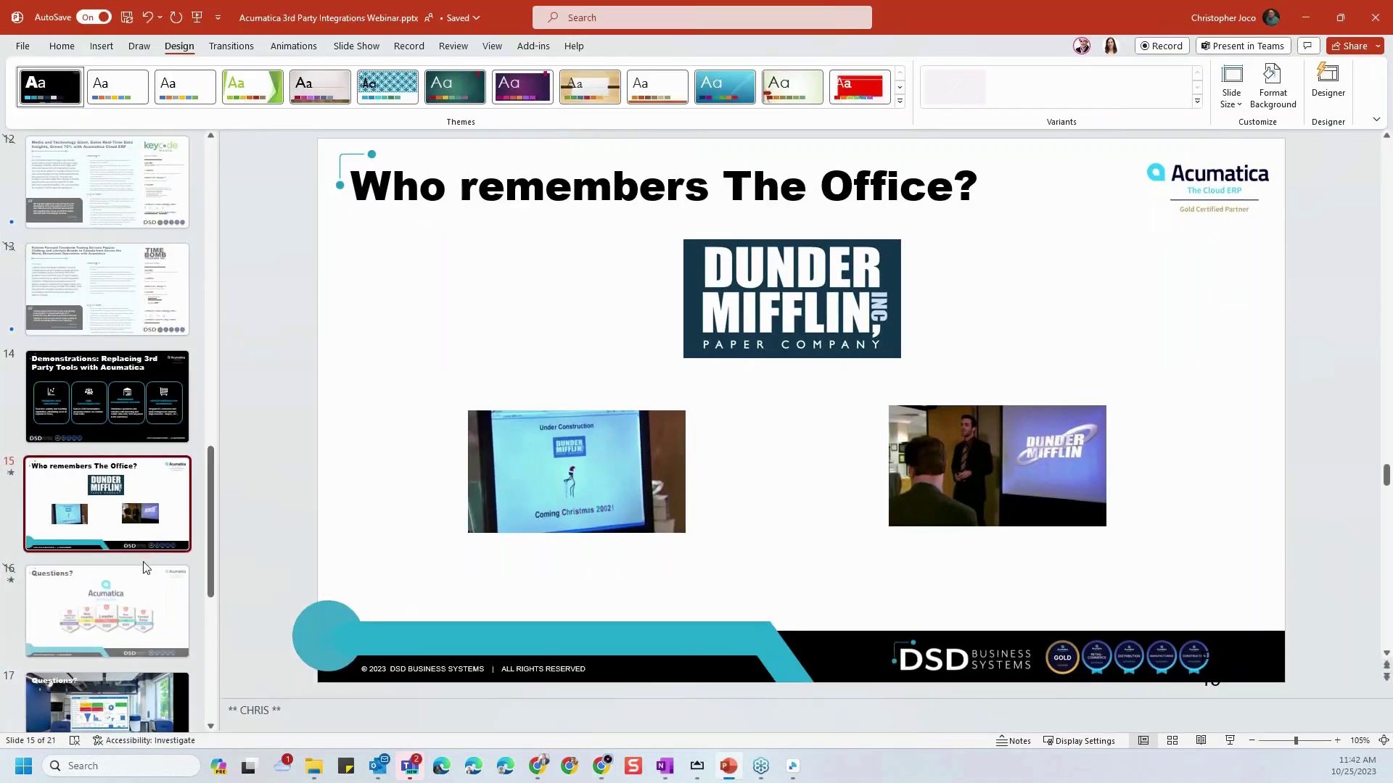
click(1230, 741)
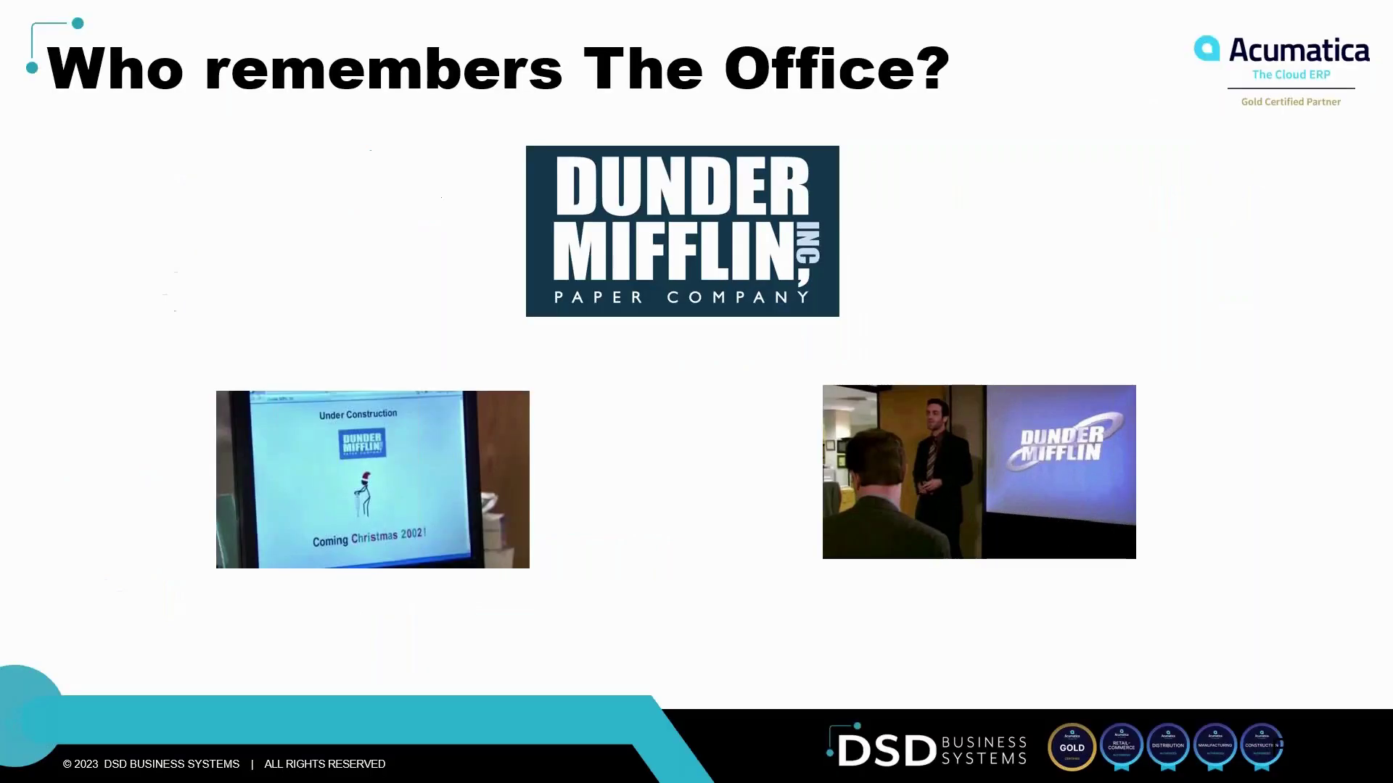
key(Right)
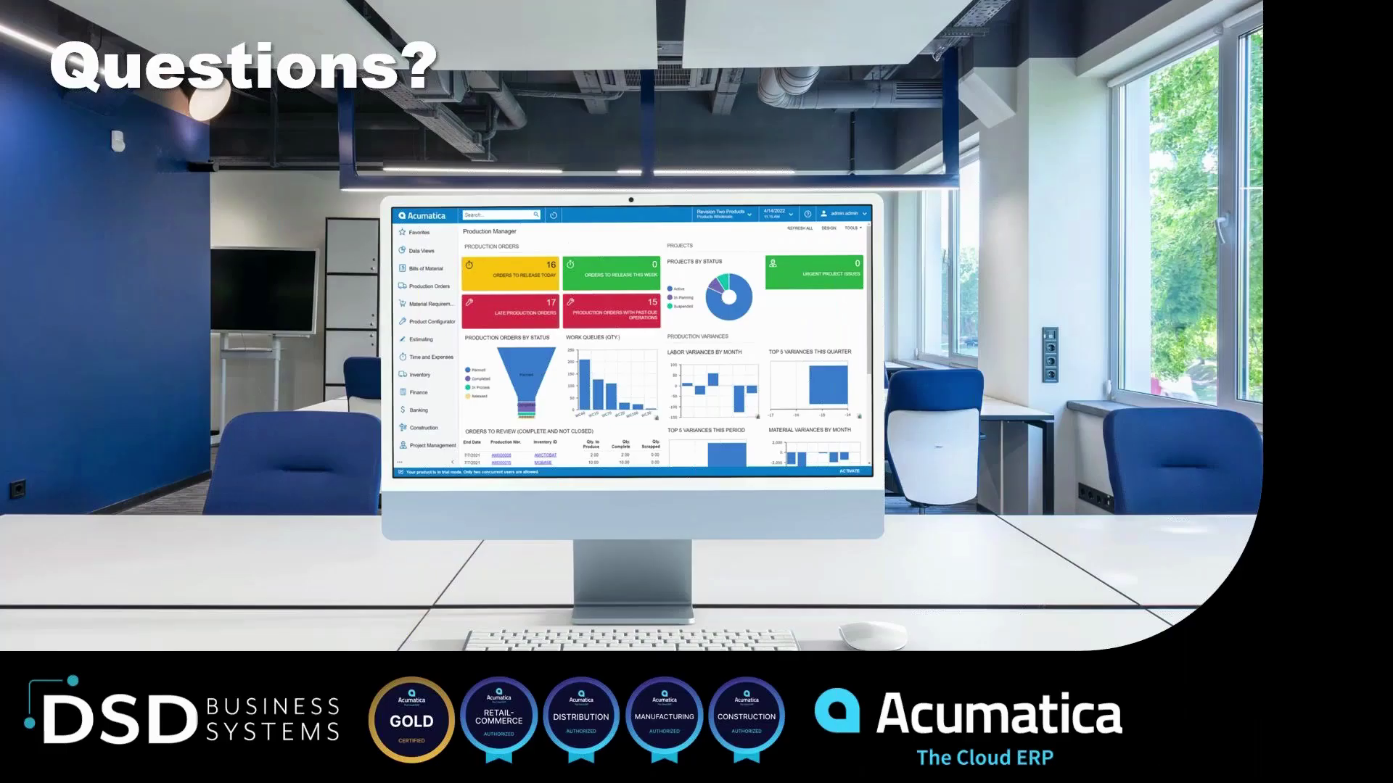